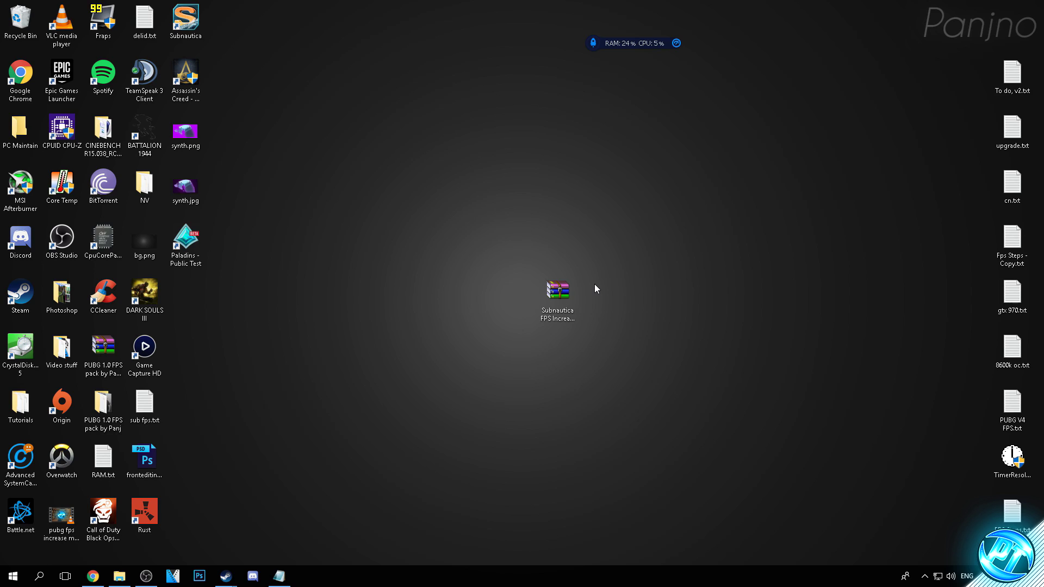
Extract the Subnautica FPS Increase archive onto the desktop and open the extracted folder
right_click(556, 291)
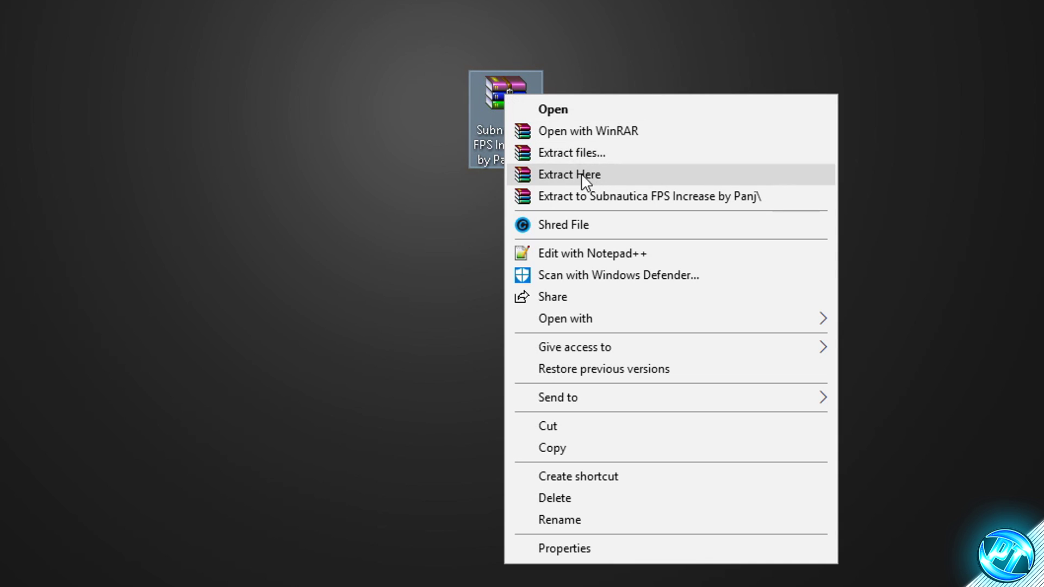
left_click(581, 175)
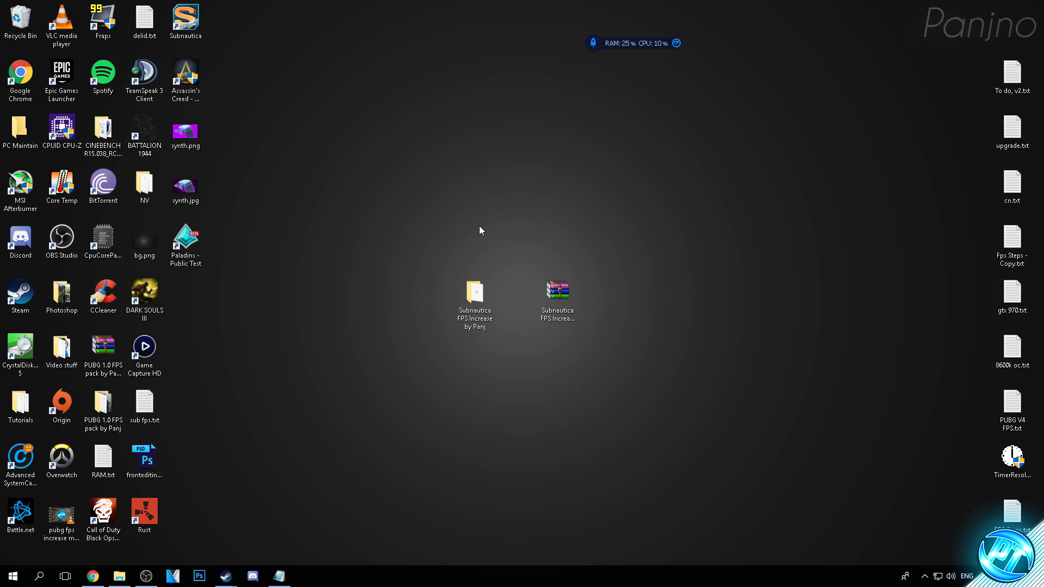
left_click(474, 296)
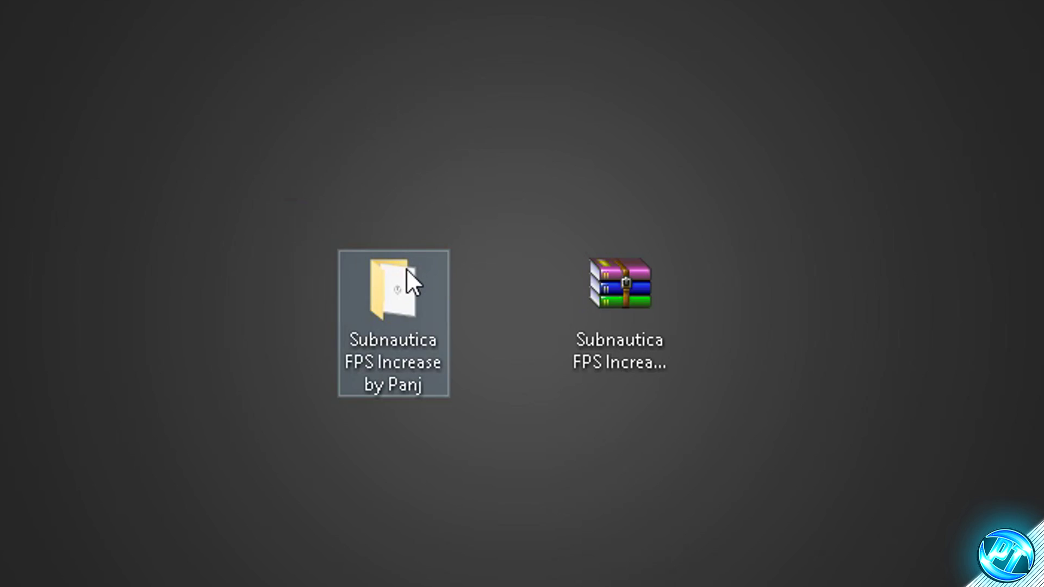
mouse_move(474, 297)
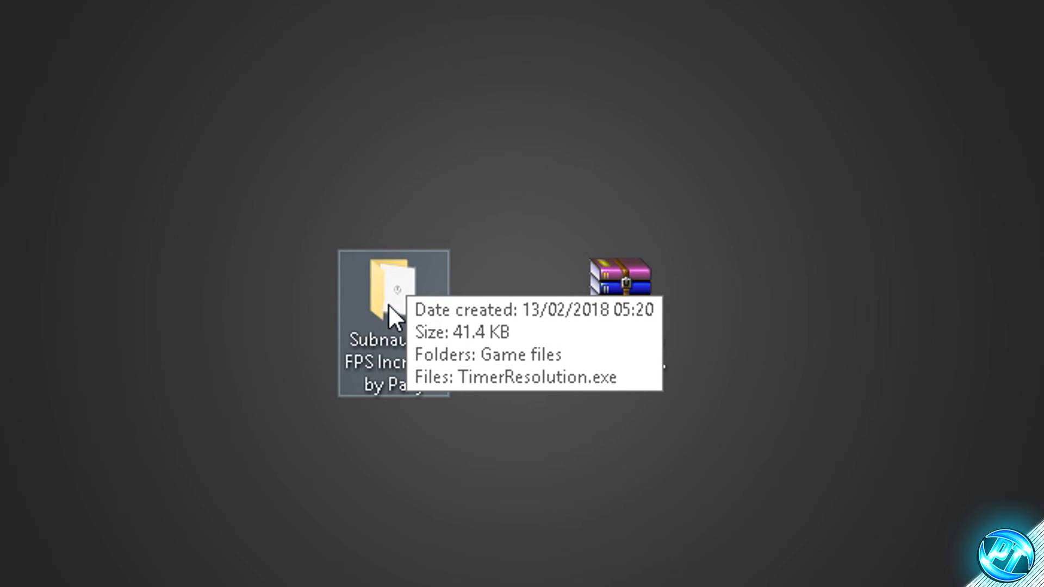
double_click(410, 287)
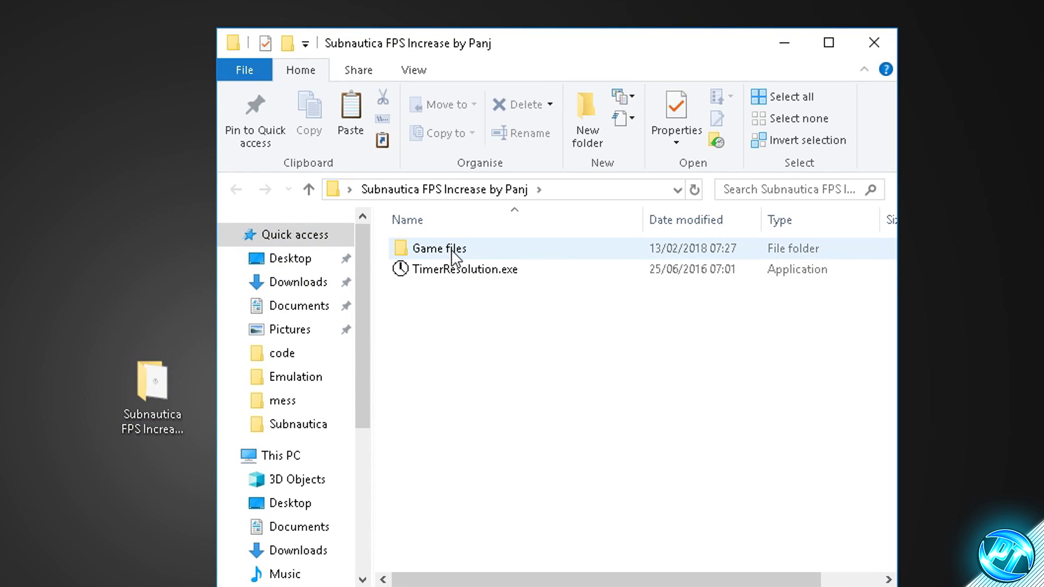
left_click(463, 254)
left_click(463, 270, "shift")
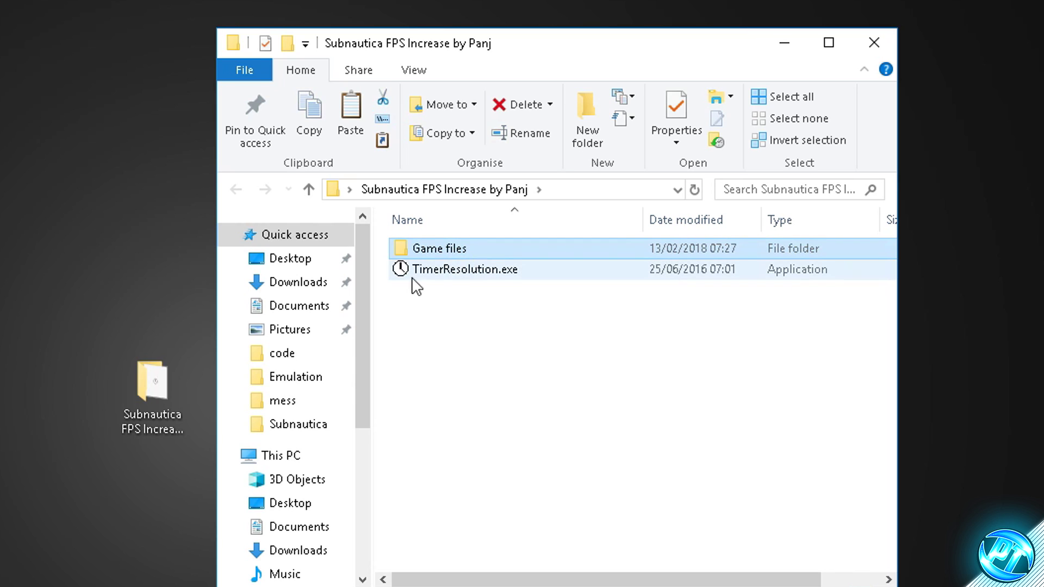
left_click(468, 280, "ctrl")
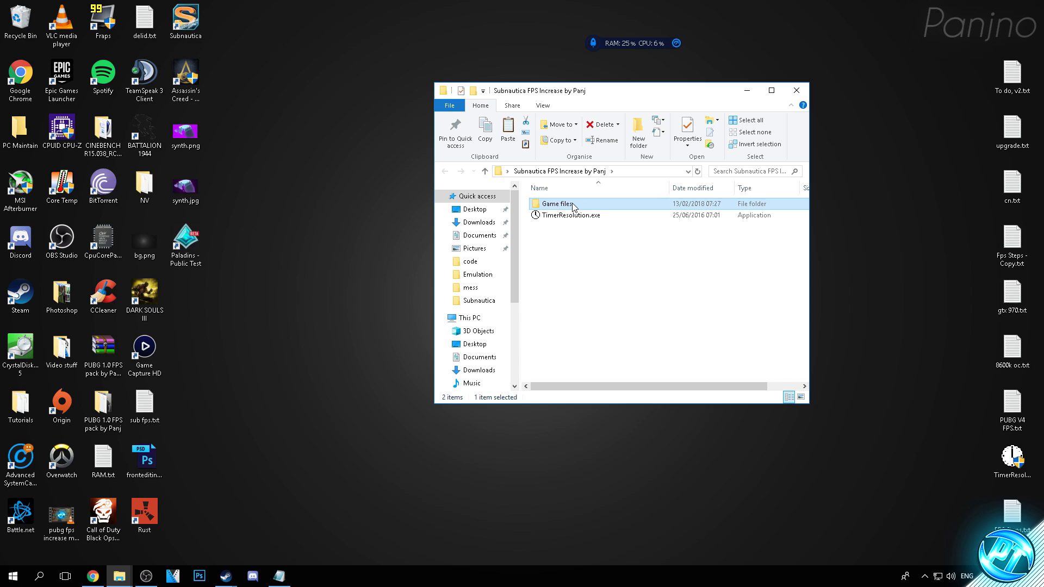
Switch to Steam, browse to Subnautica's local game files from its properties, and open the SNUnmanagedData folder
left_click(225, 575)
left_click(202, 536)
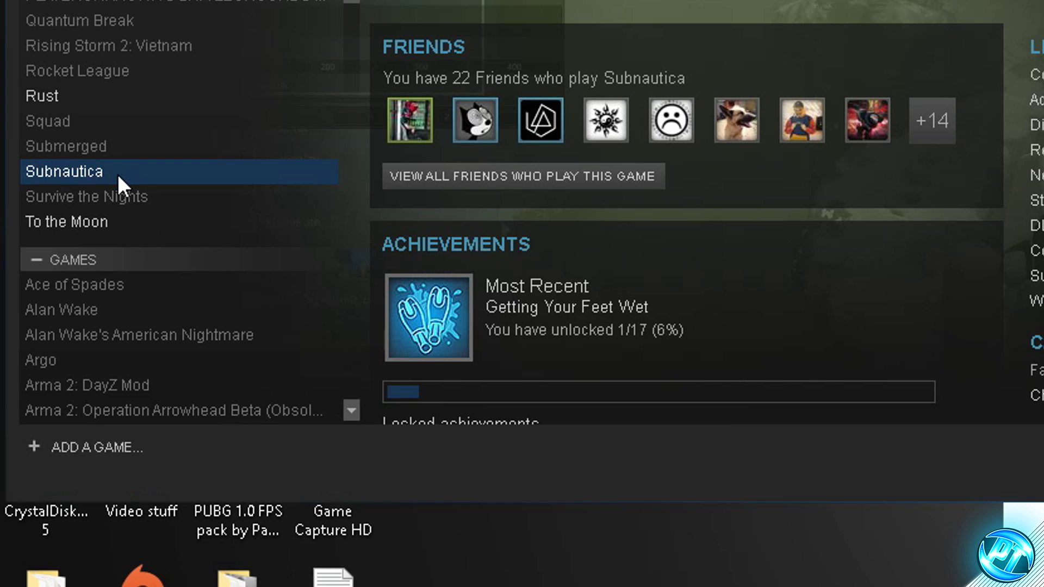
right_click(46, 220)
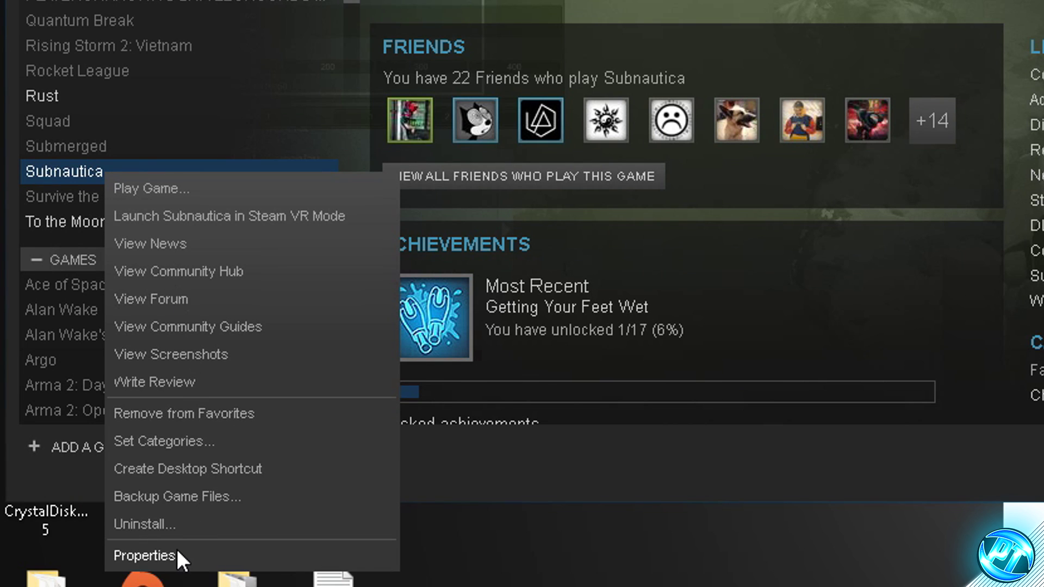
left_click(163, 554)
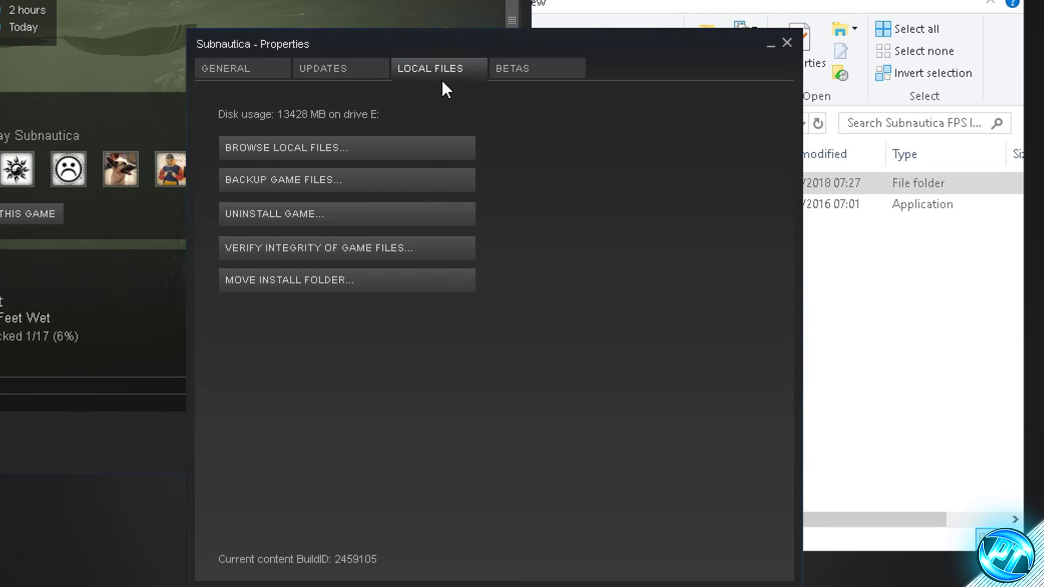
left_click(311, 148)
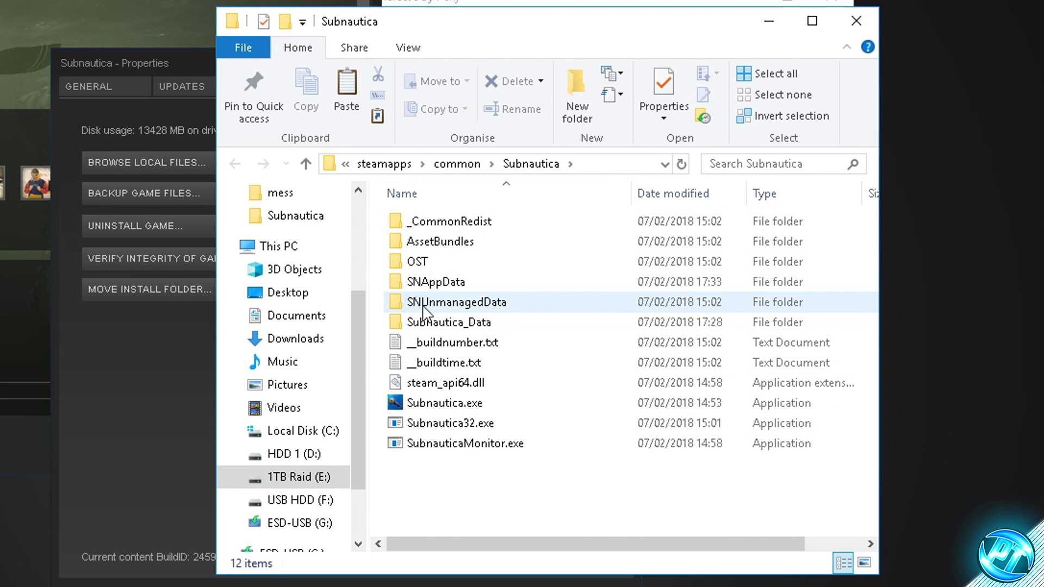
double_click(468, 306)
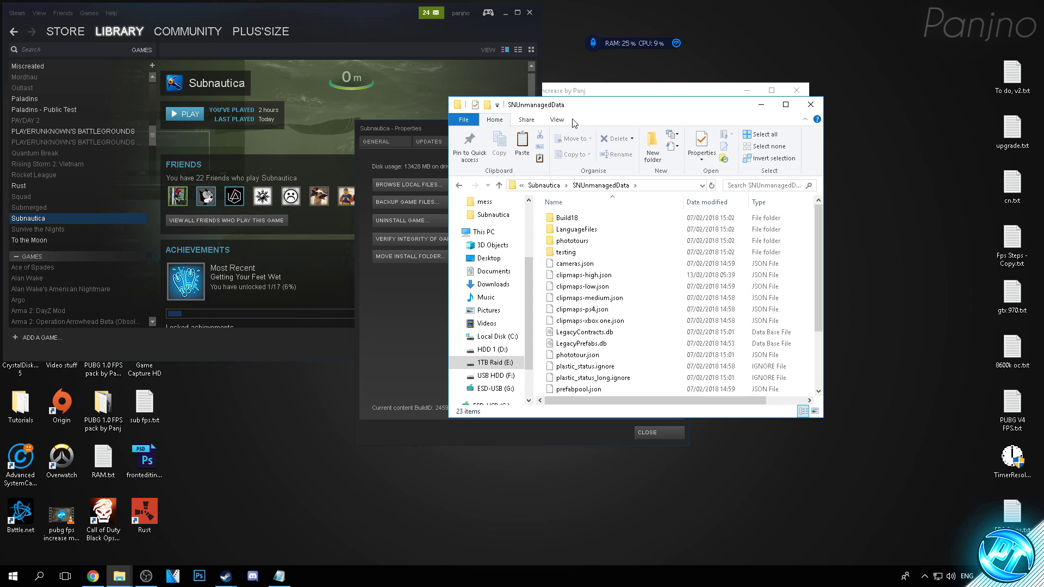
Copy the three clipmaps JSON files (high, low, medium) from the extracted Game files folder into SNUnmanagedData, replacing the existing files
left_click_drag(451, 24, 39, 57)
left_click_drag(594, 97, 686, 125)
double_click(680, 231)
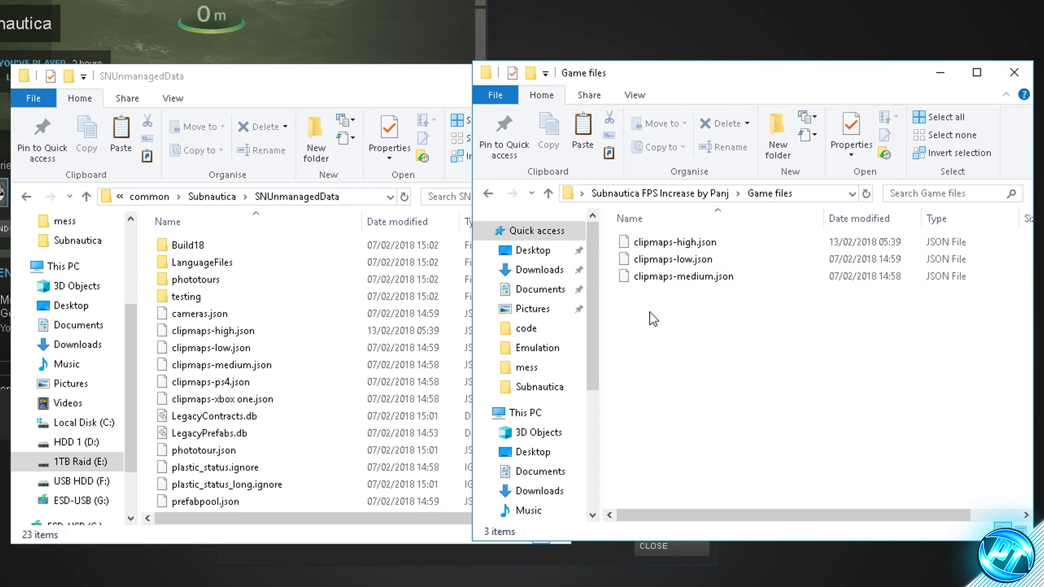
left_click_drag(680, 343, 143, 344)
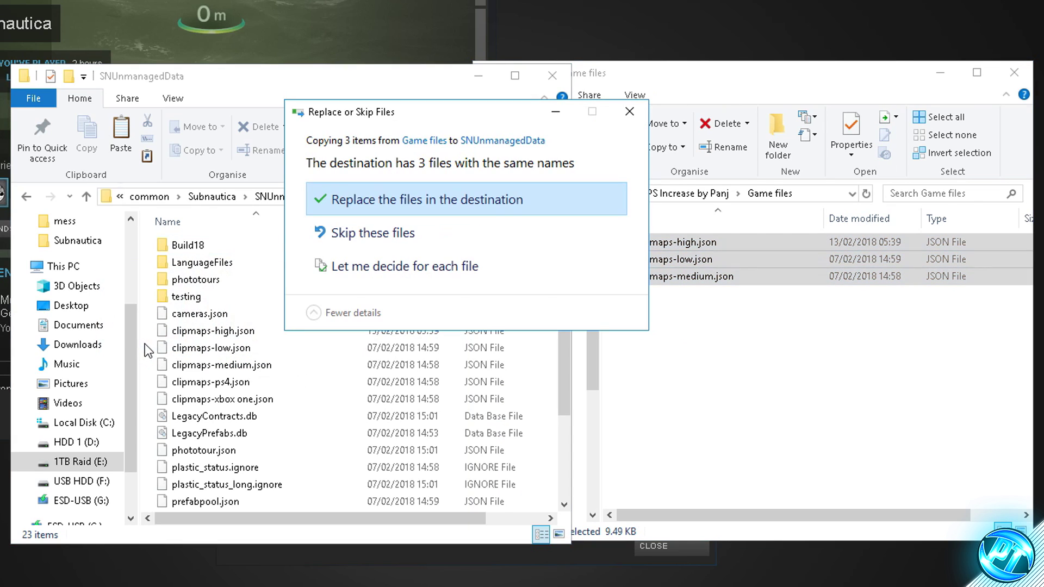
left_click(429, 197)
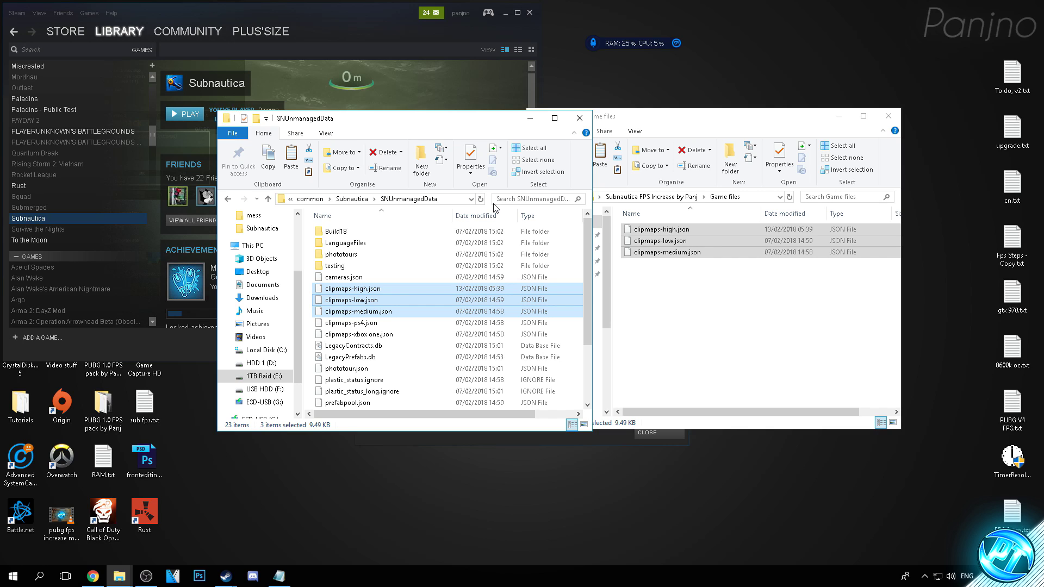
Close the SNUnmanagedData and Game files folder windows and Subnautica's Steam properties
left_click(579, 117)
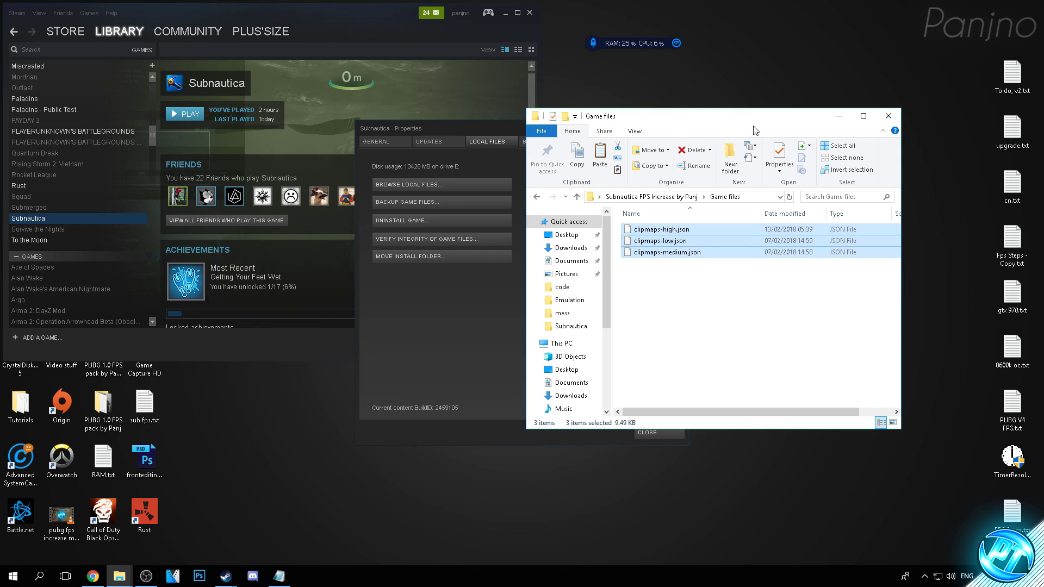
left_click(888, 116)
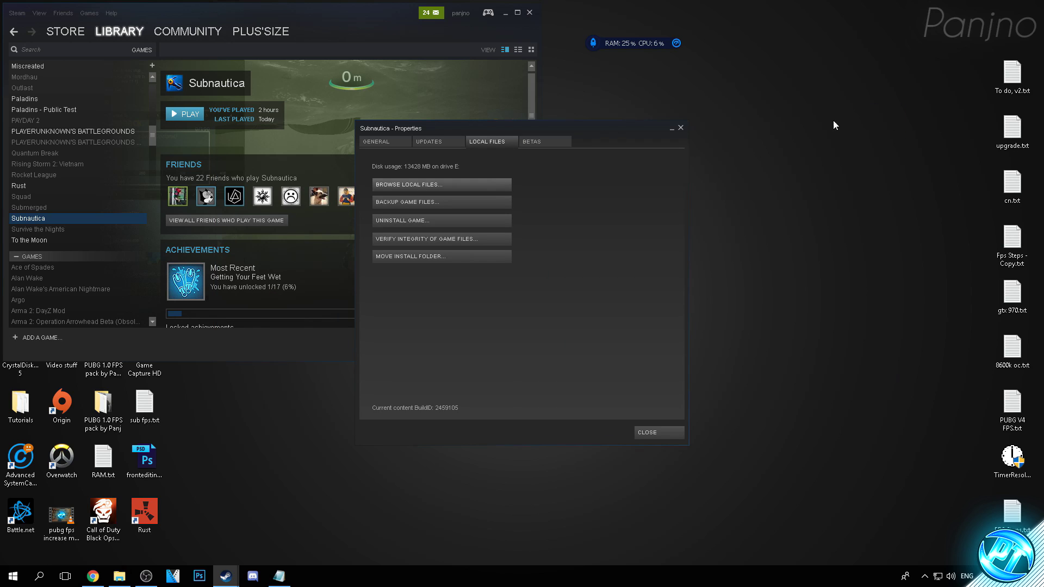
left_click(680, 126)
Set Subnautica's launch options in Steam to -nolog and close its properties
left_click_drag(509, 15, 706, 94)
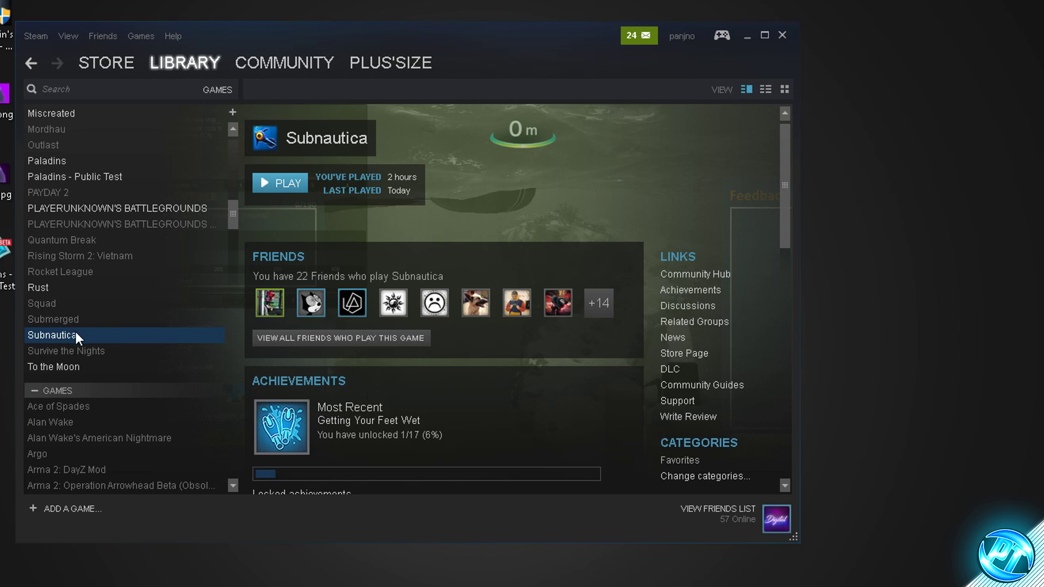
right_click(84, 333)
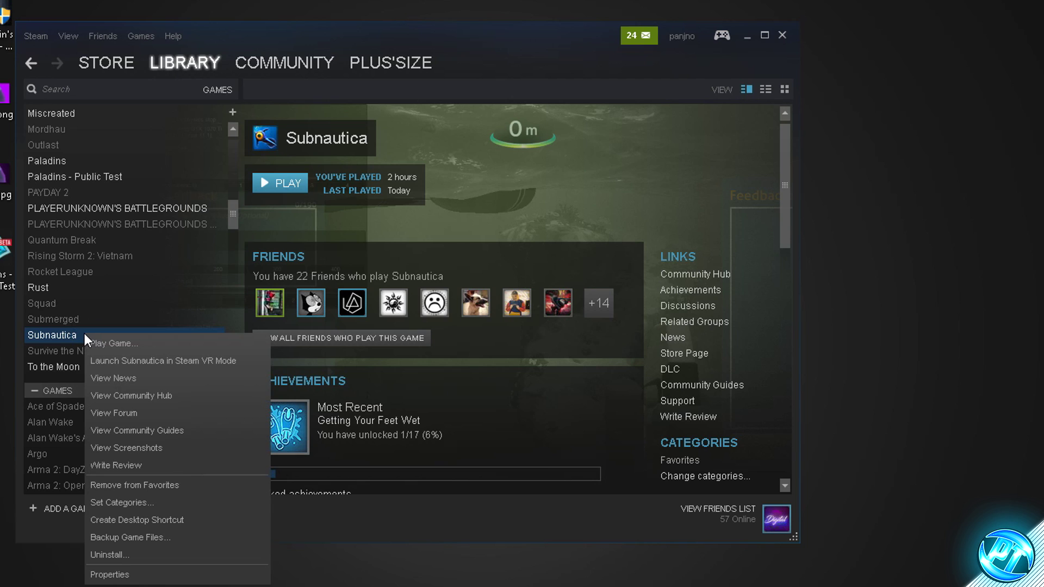
left_click(128, 570)
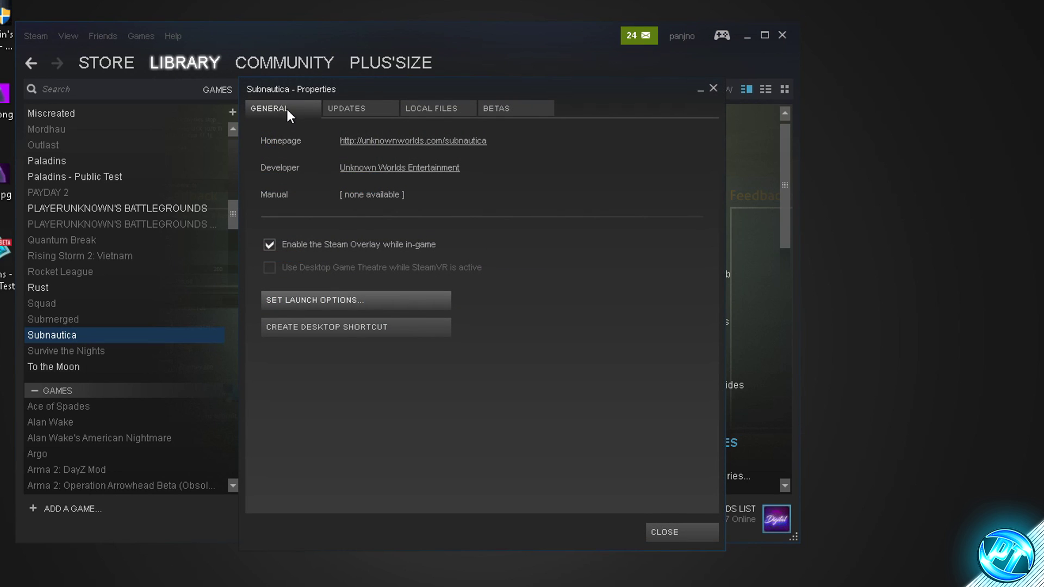
left_click(354, 298)
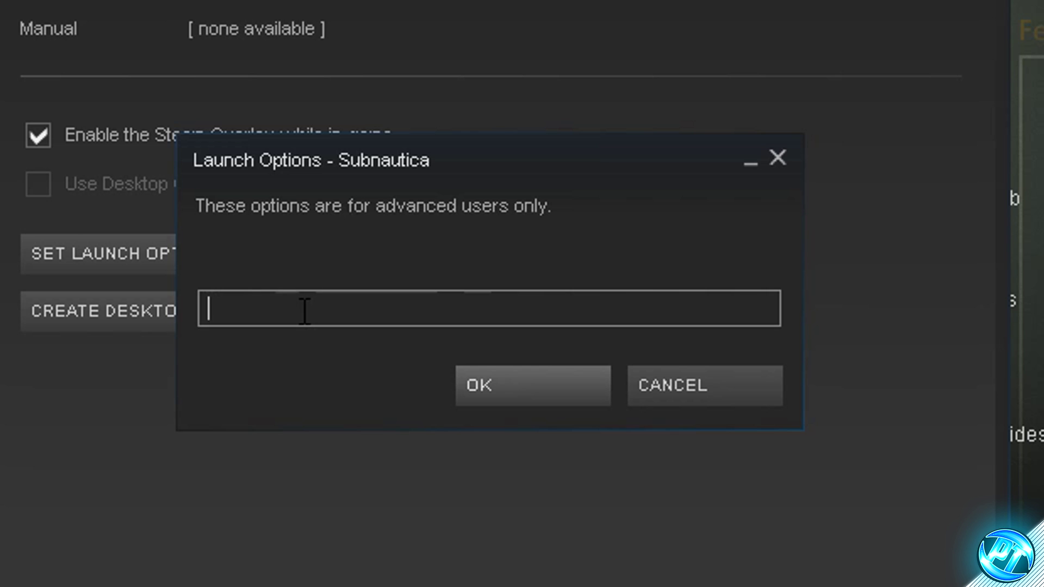
type("-")
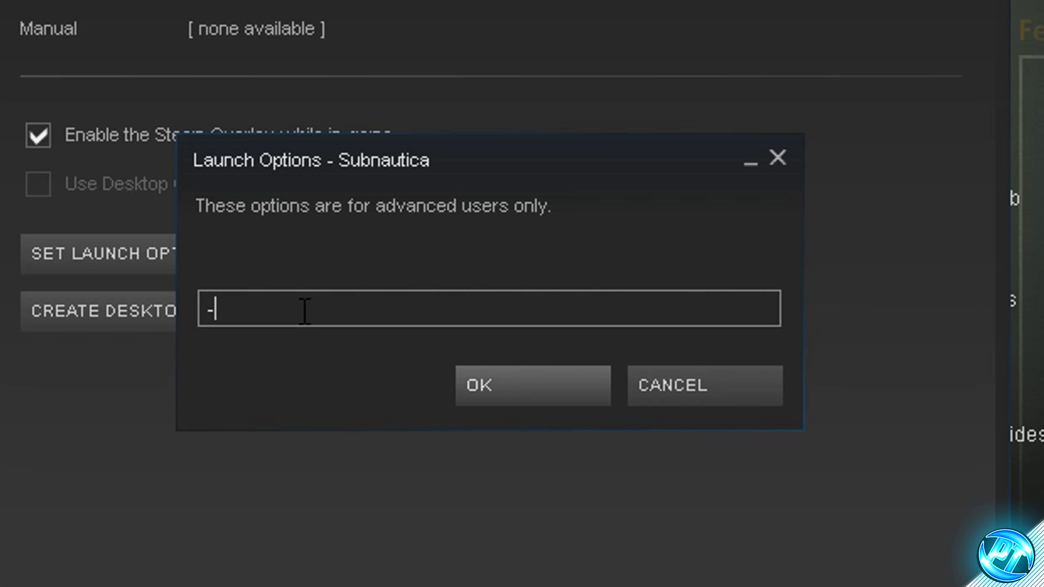
type("nolog")
left_click(507, 392)
left_click(640, 432)
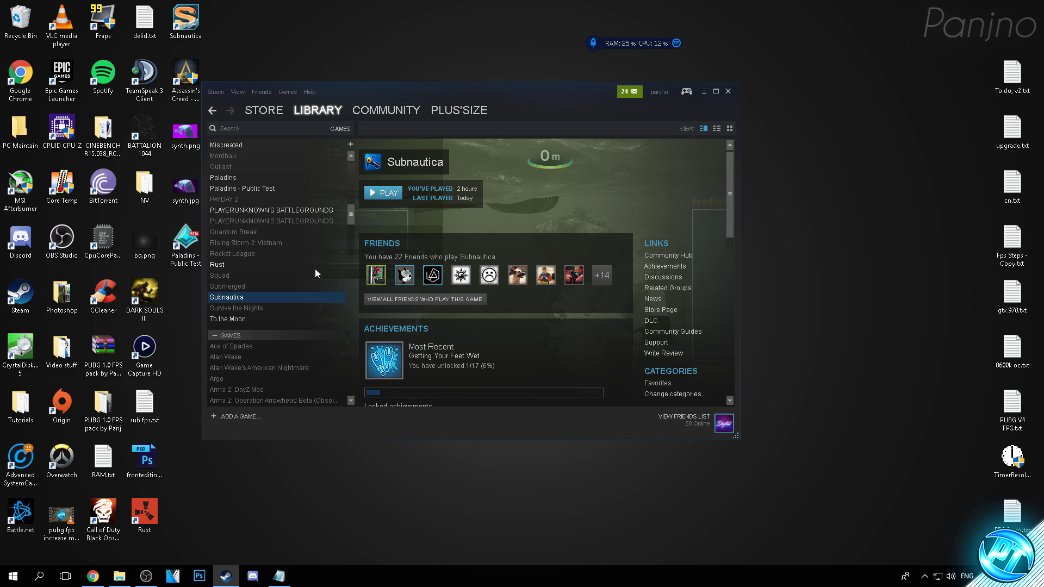
Browse Subnautica's local files from its Steam properties to open the game's installation folder
right_click(229, 296)
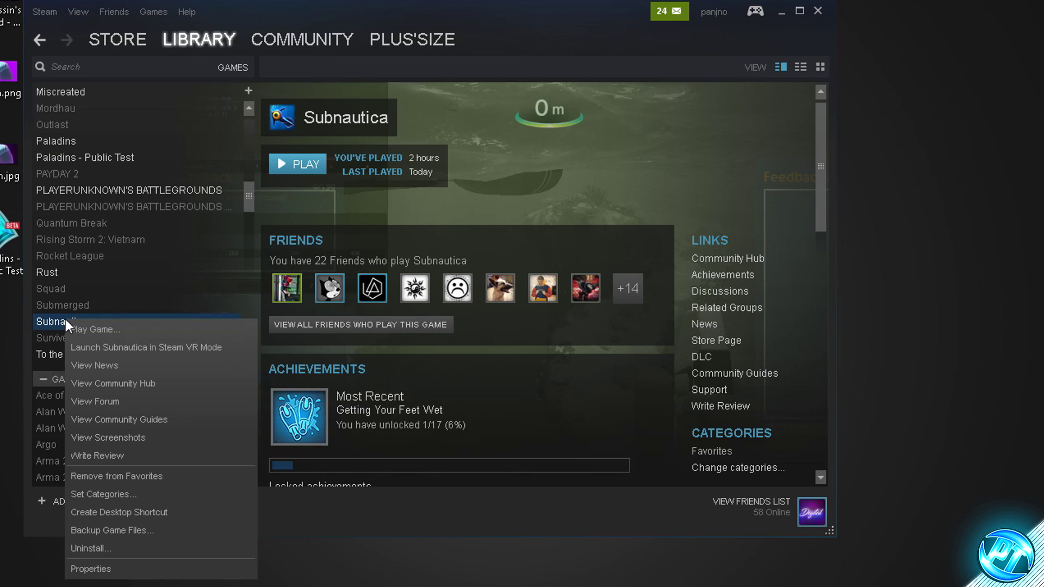
left_click(108, 568)
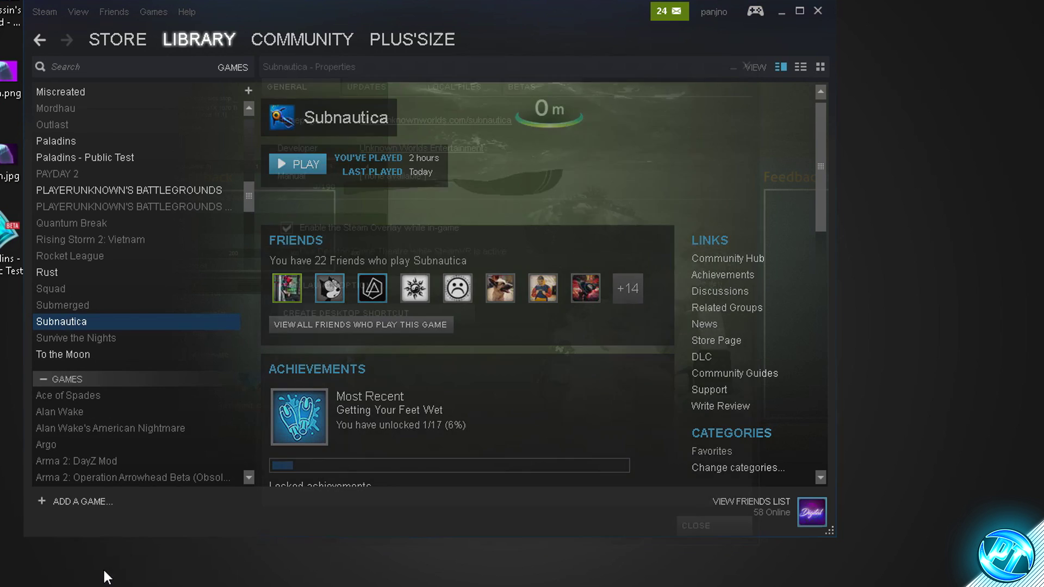
left_click(453, 86)
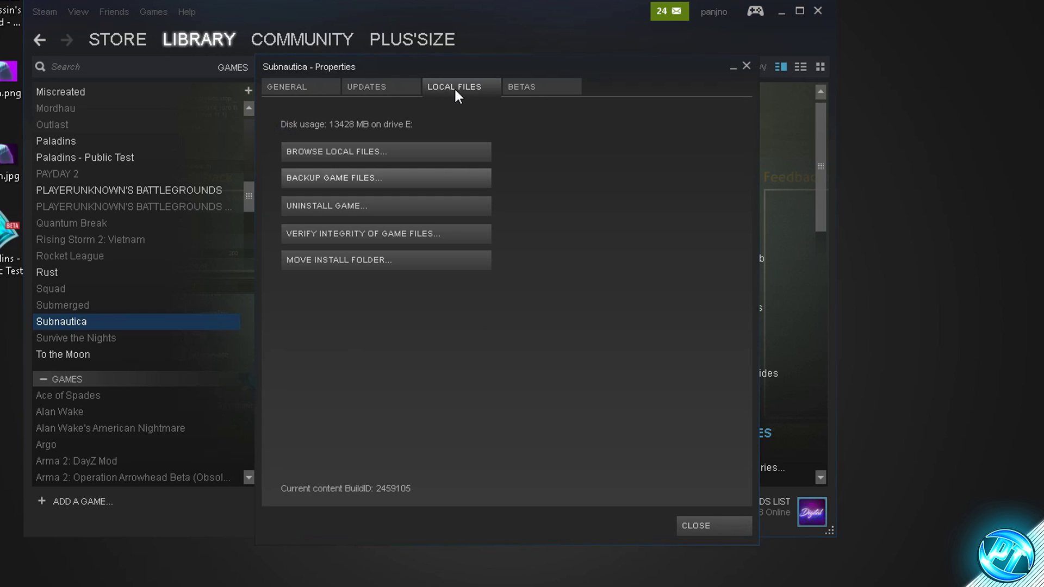
left_click(354, 152)
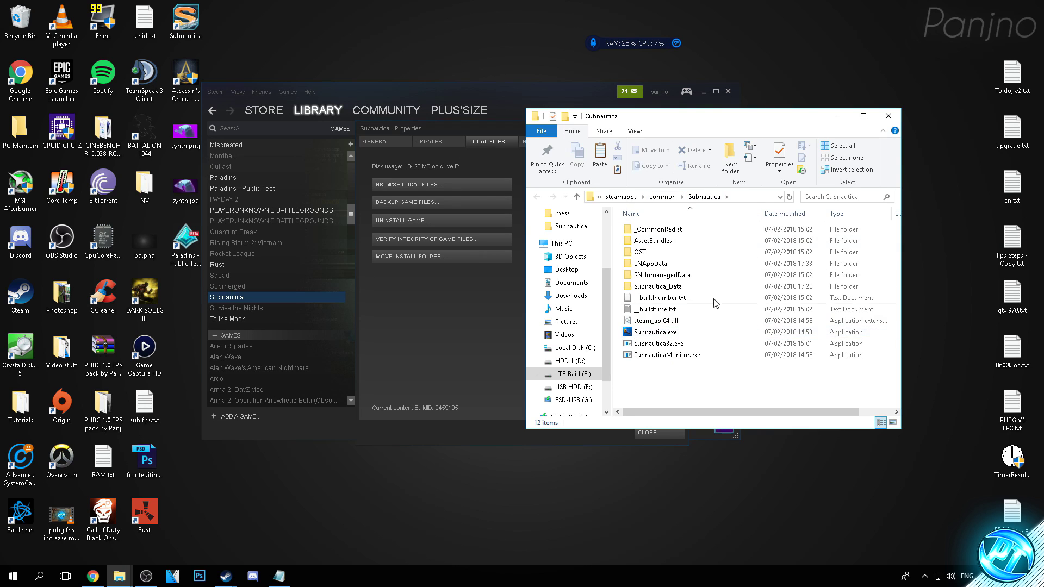
Show the compatibility settings in the file properties of Subnautica.exe
mouse_move(655, 334)
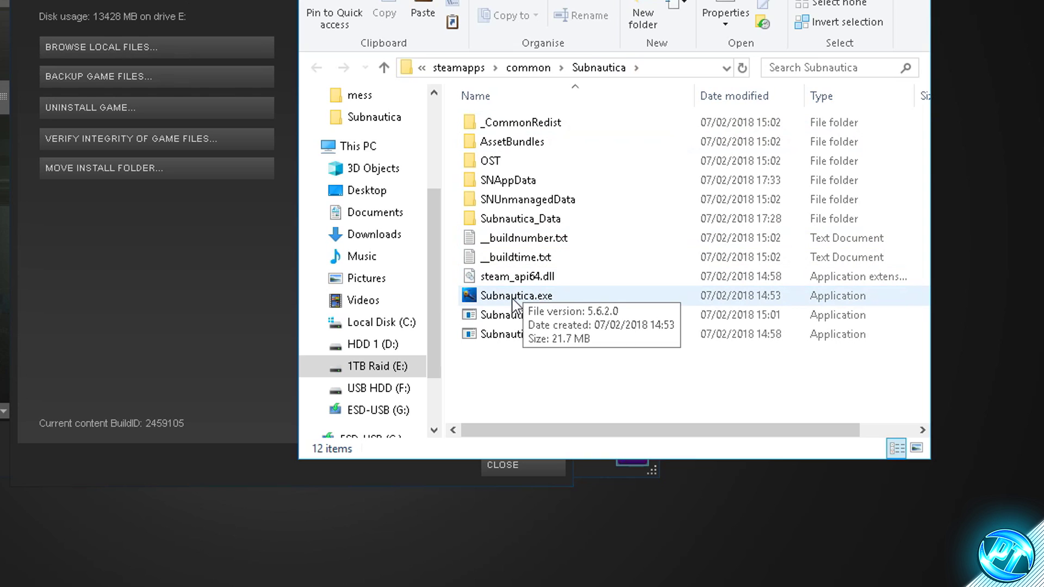
left_click(519, 298)
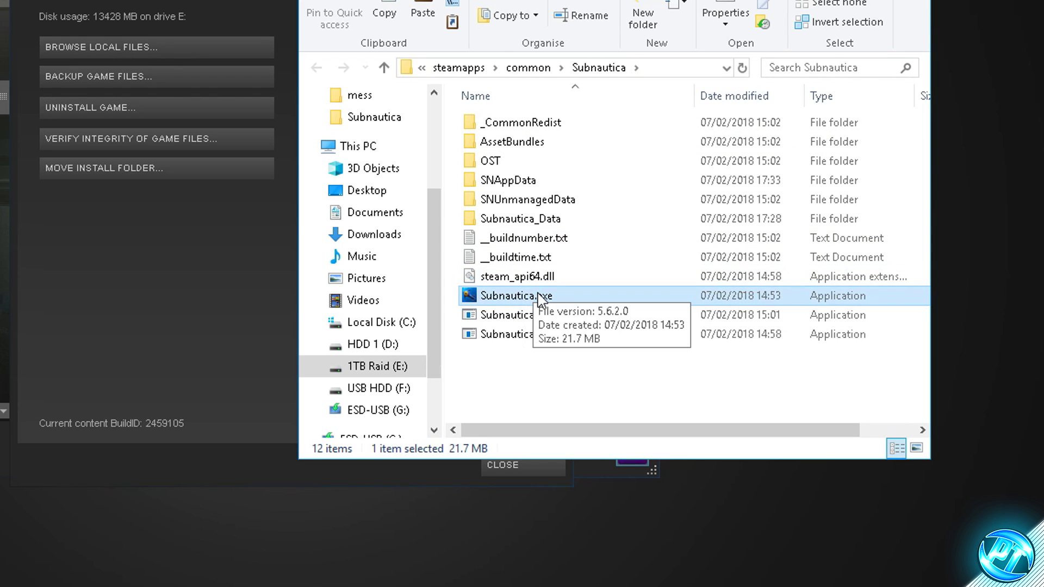
right_click(540, 297)
left_click(589, 279)
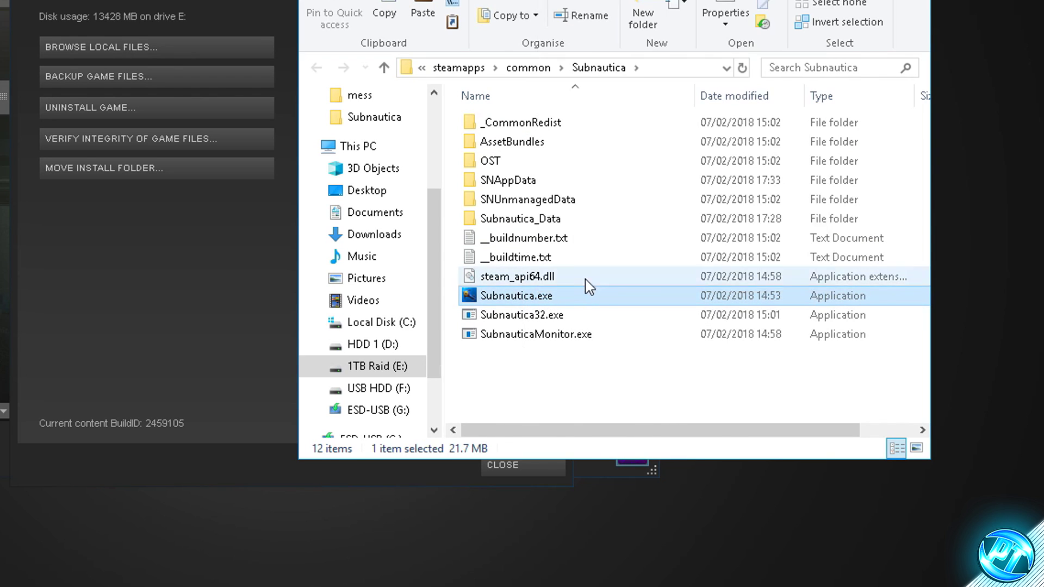
left_click_drag(625, 207, 466, 112)
left_click(472, 143)
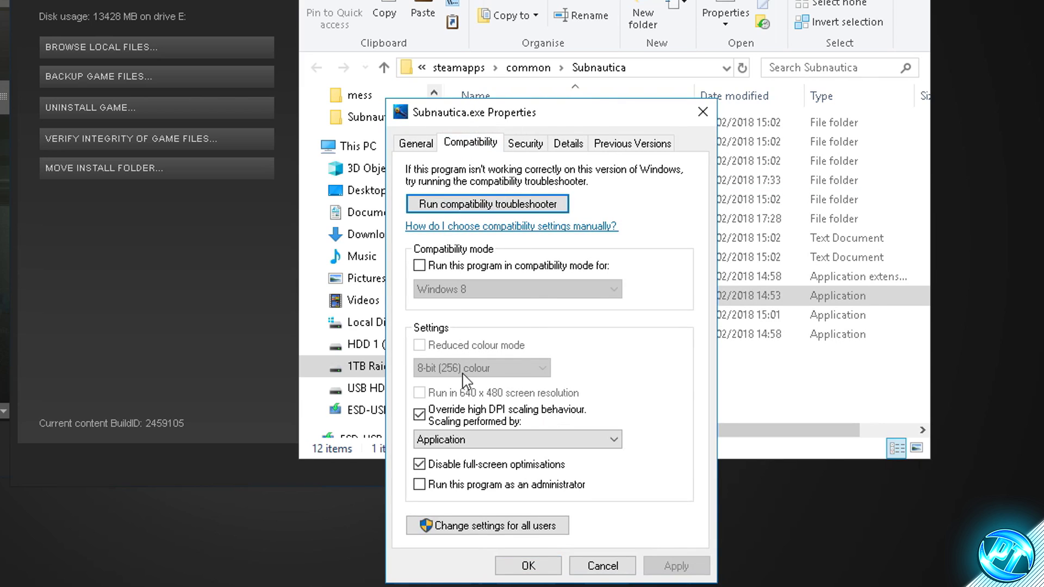
Enable the high DPI scaling override for Subnautica.exe, with scaling performed by Application
left_click(471, 417)
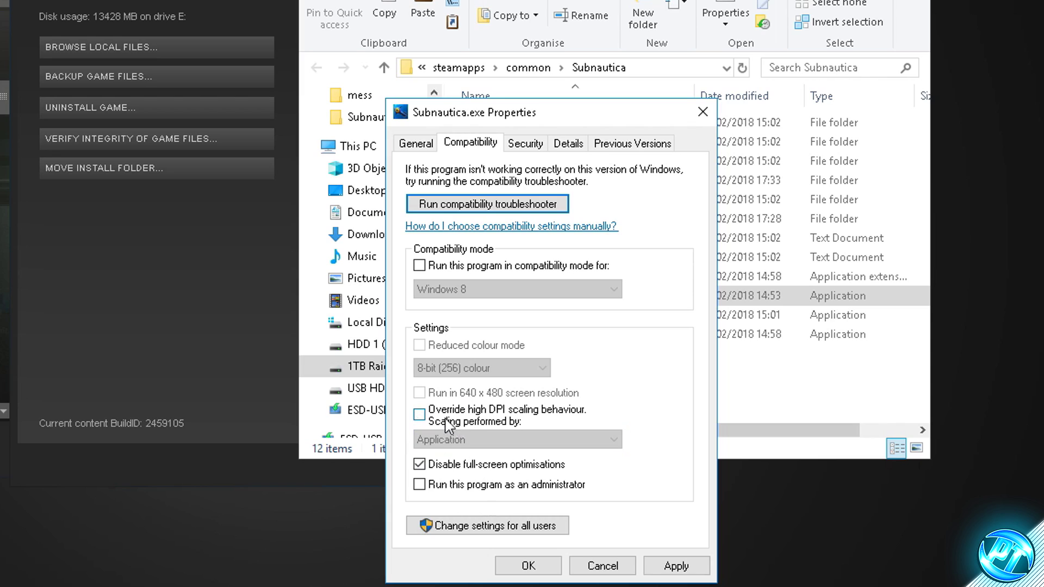
left_click(468, 416)
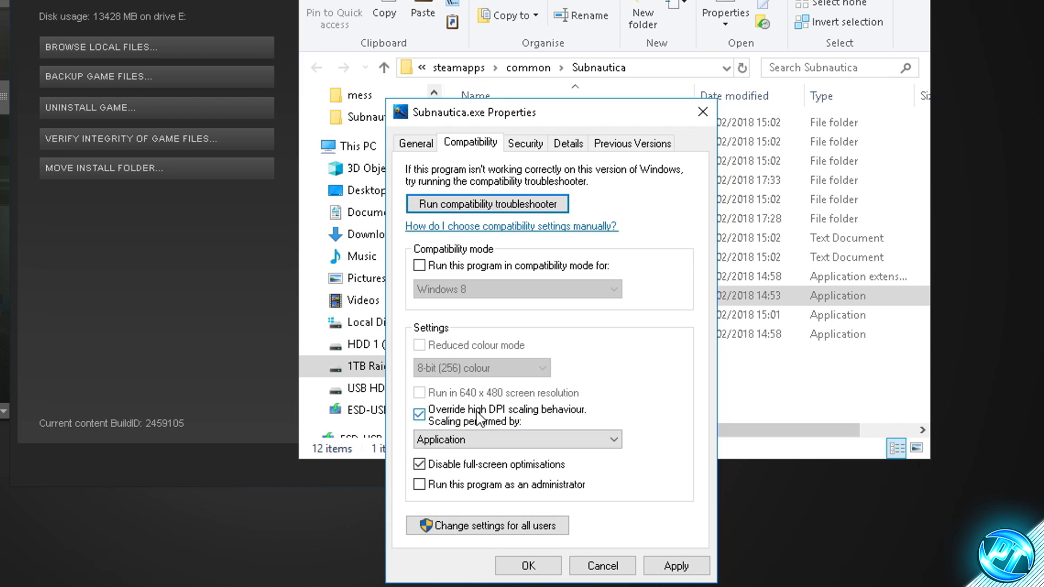
left_click(478, 439)
left_click(443, 451)
Disable full-screen optimisations for Subnautica.exe, then apply the compatibility settings and close its file properties
left_click(459, 468)
left_click(455, 468)
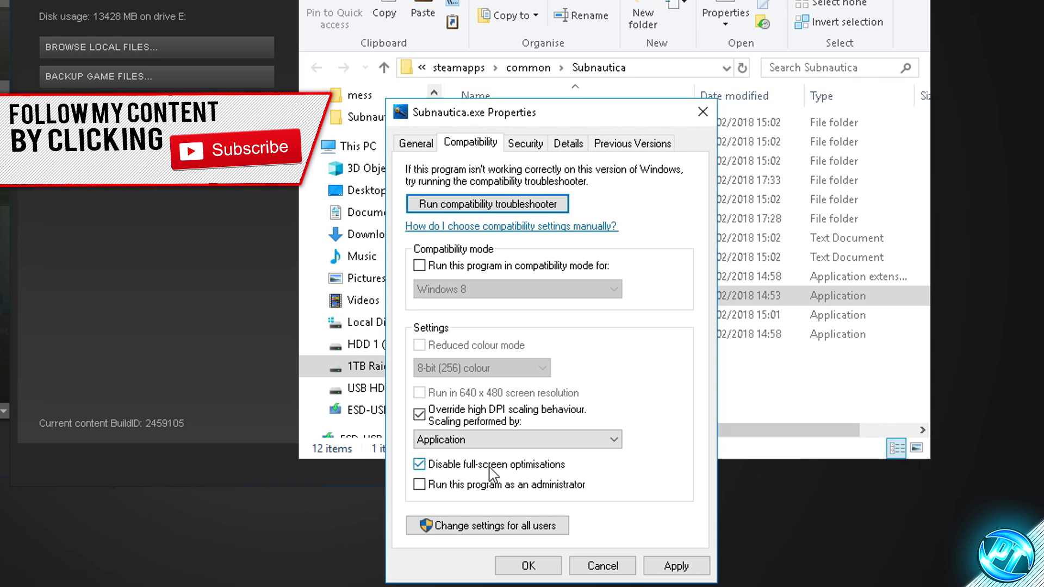
left_click(470, 464)
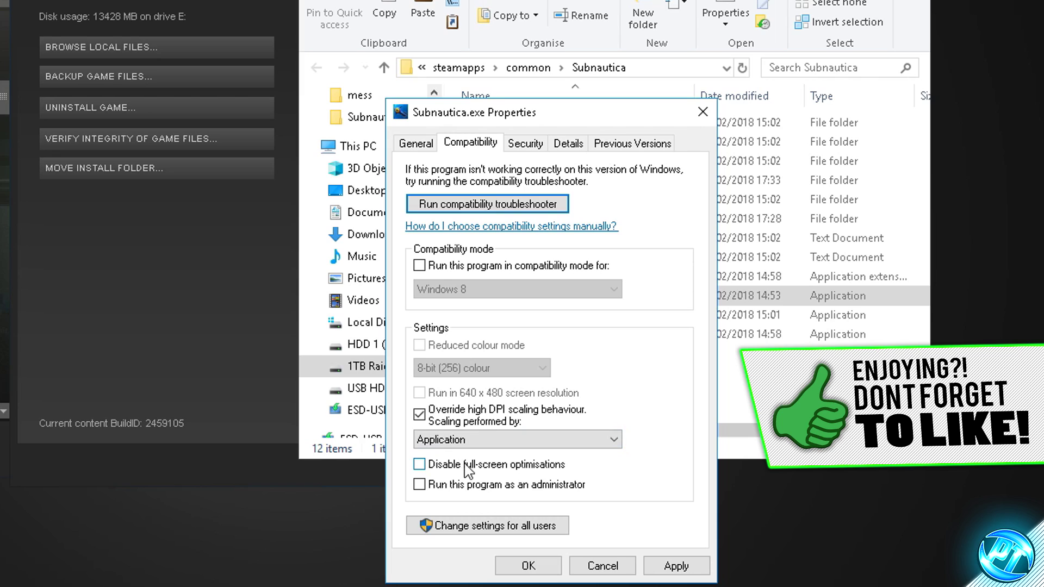
left_click(465, 464)
left_click(652, 566)
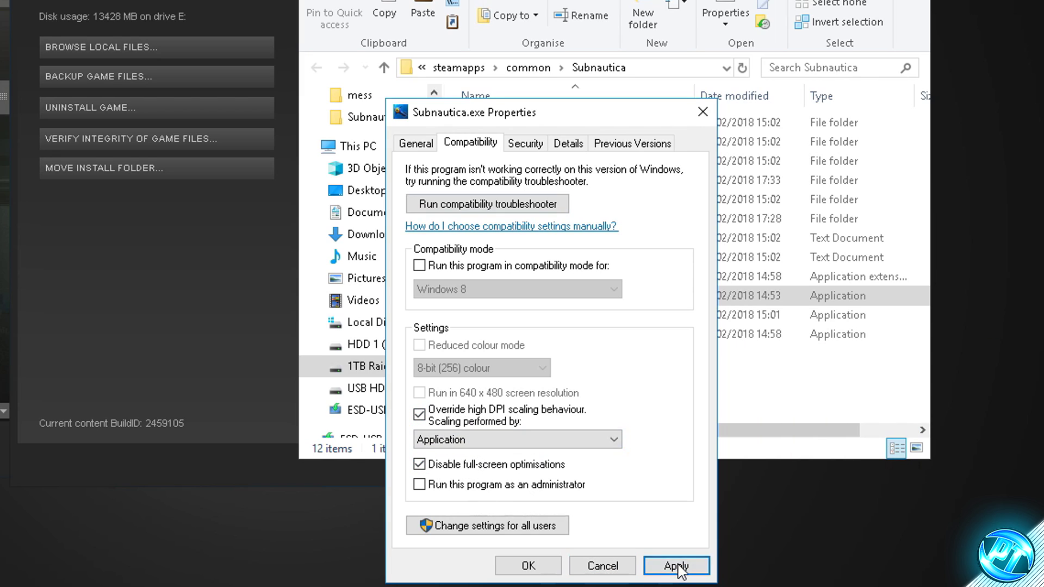
left_click(535, 565)
Close the game's installation folder and Subnautica's Steam properties, and minimise Steam
left_click(884, 114)
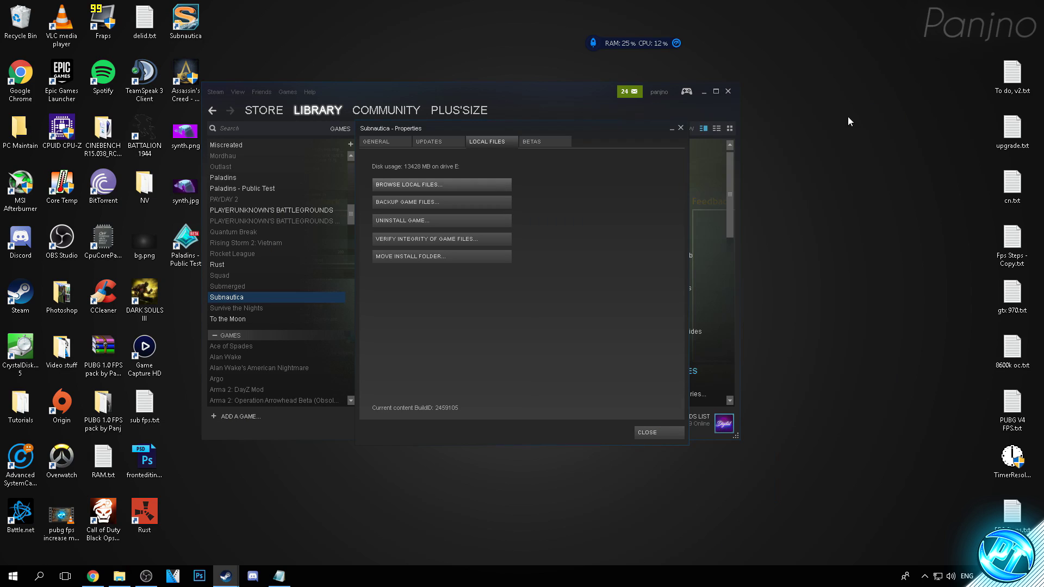
left_click(680, 127)
left_click(703, 92)
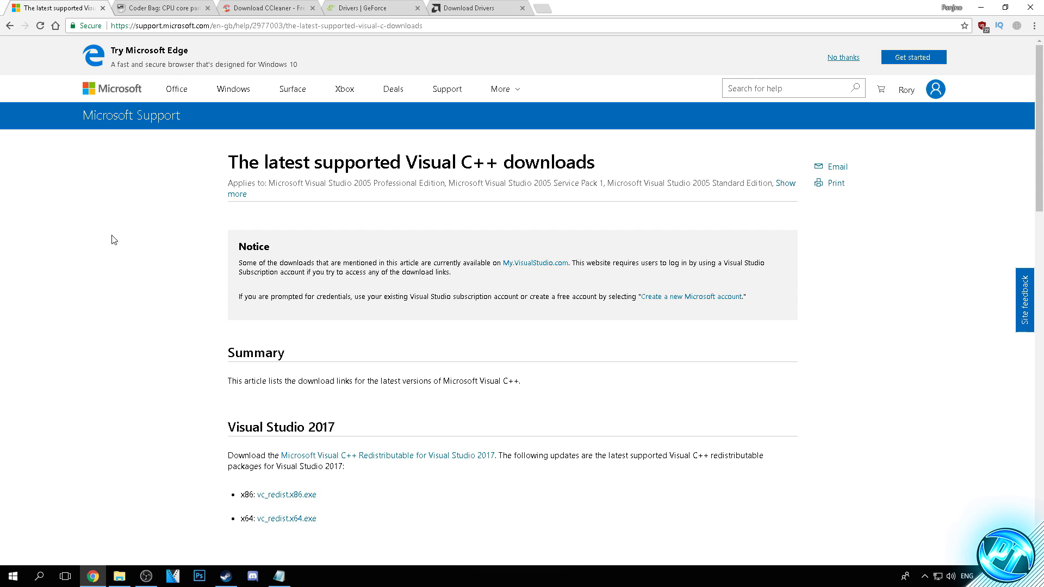
Download vc_redist.x86.exe from the Visual Studio 2017 section of the Microsoft Visual C++ downloads page
scroll(215, 343, "down", 2)
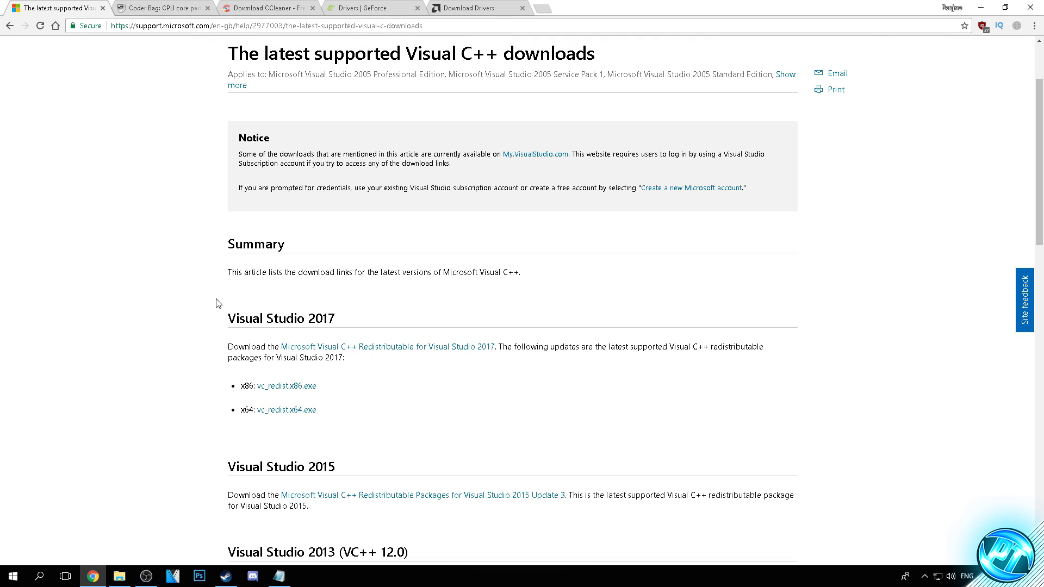
left_click_drag(337, 323, 230, 319)
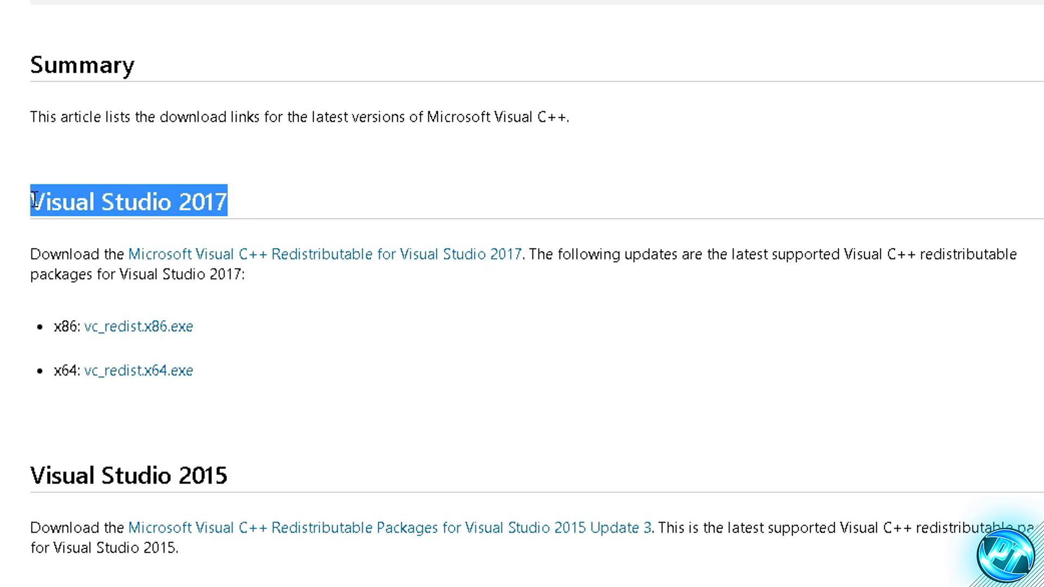
left_click(341, 319)
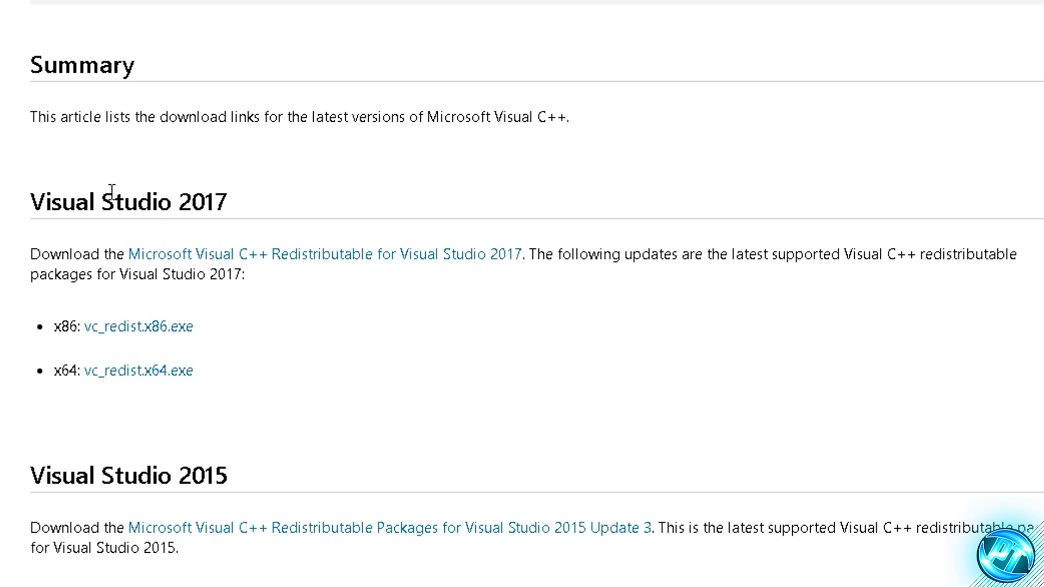
left_click_drag(229, 202, 48, 202)
left_click(48, 203)
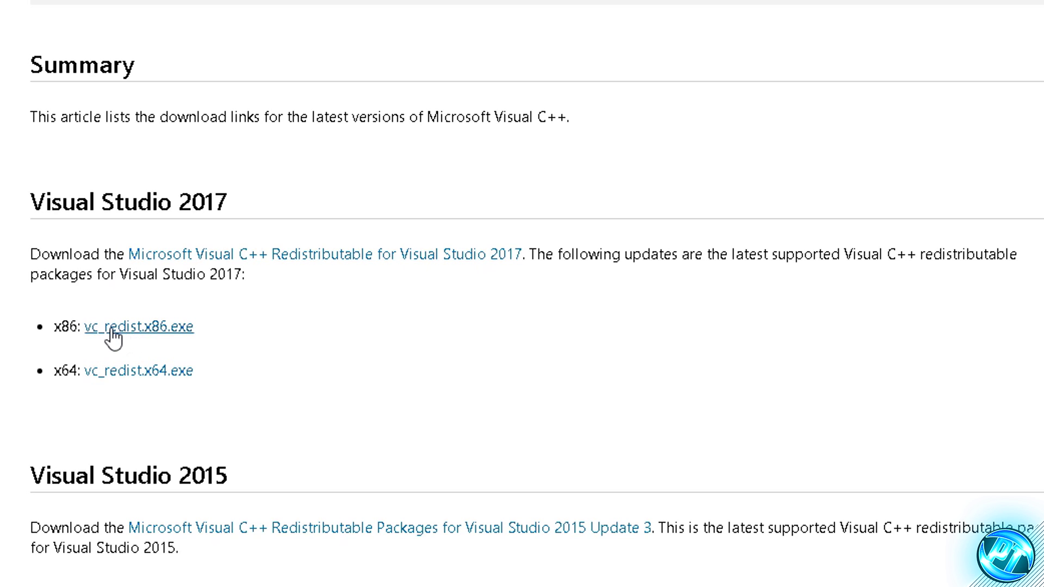
left_click(161, 335)
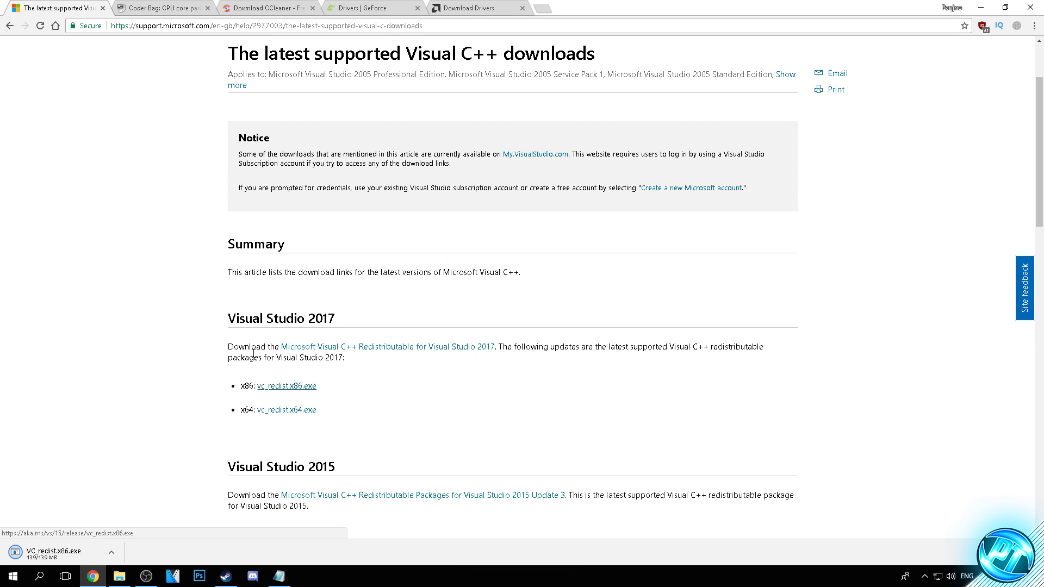
Run the downloaded x86 installer to repair the Microsoft Visual C++ 2017 Redistributable, and close setup without restarting
left_click(119, 549)
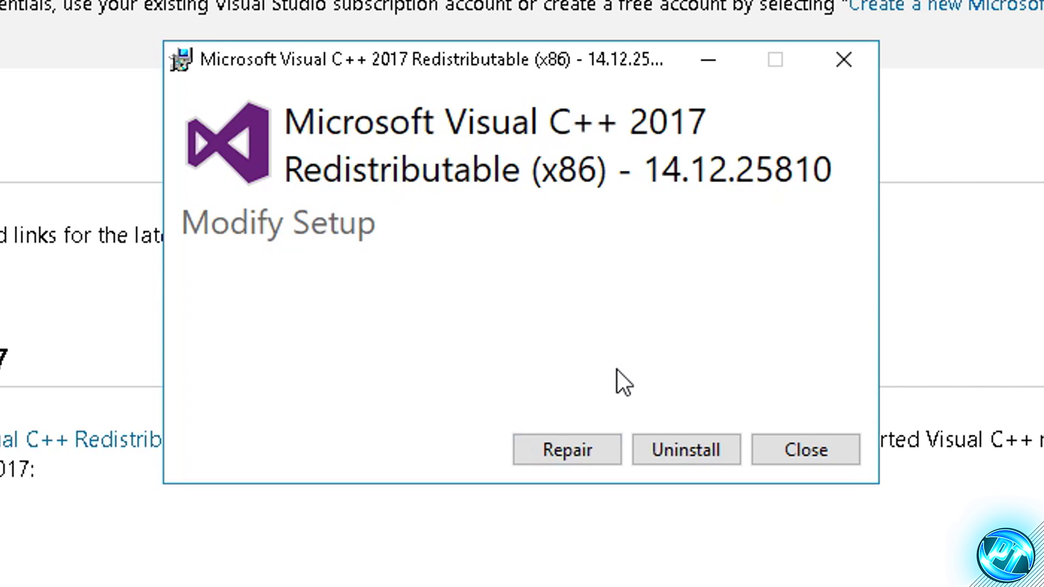
left_click(559, 449)
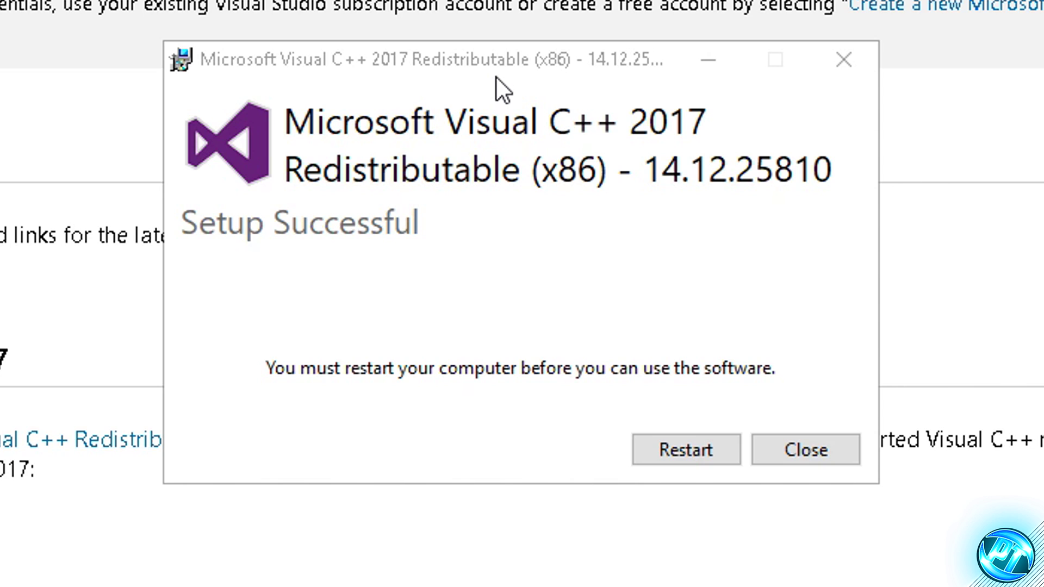
left_click(813, 443)
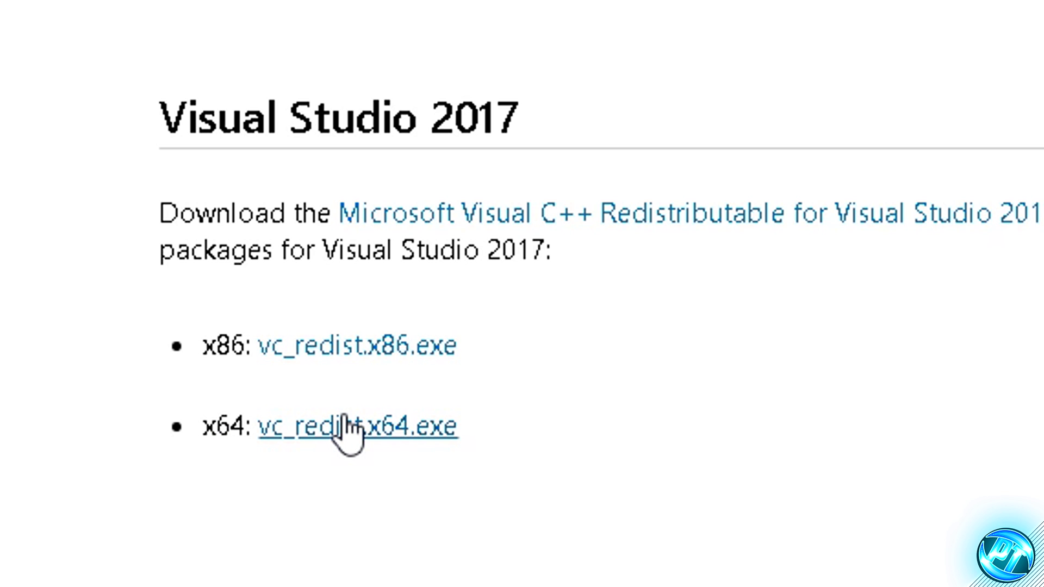
Download vc_redist.x64.exe and use it to repair the x64 Visual C++ 2017 Redistributable, closing setup without restarting
left_click(343, 421)
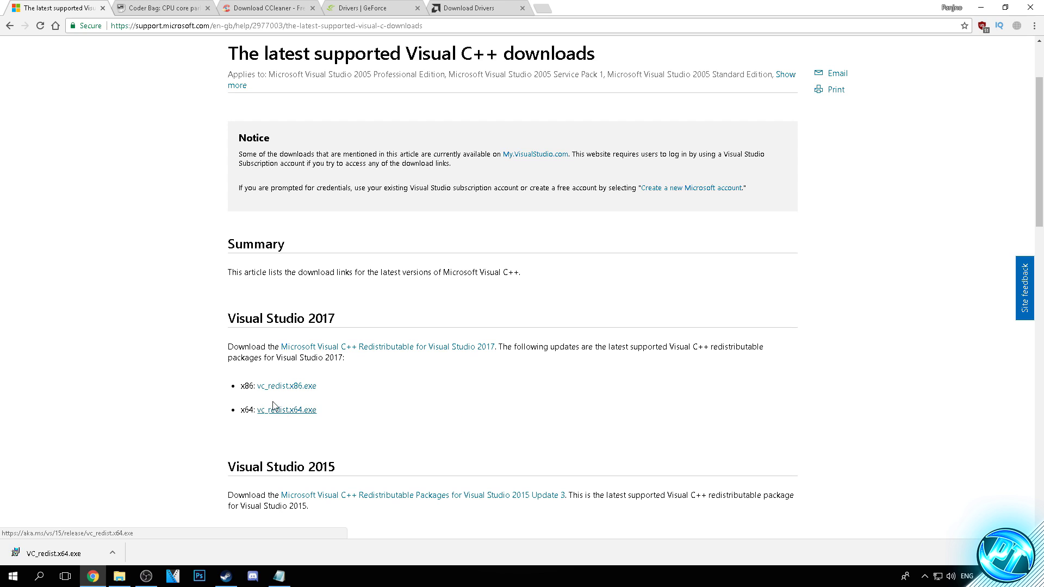
left_click(114, 555)
left_click(185, 485)
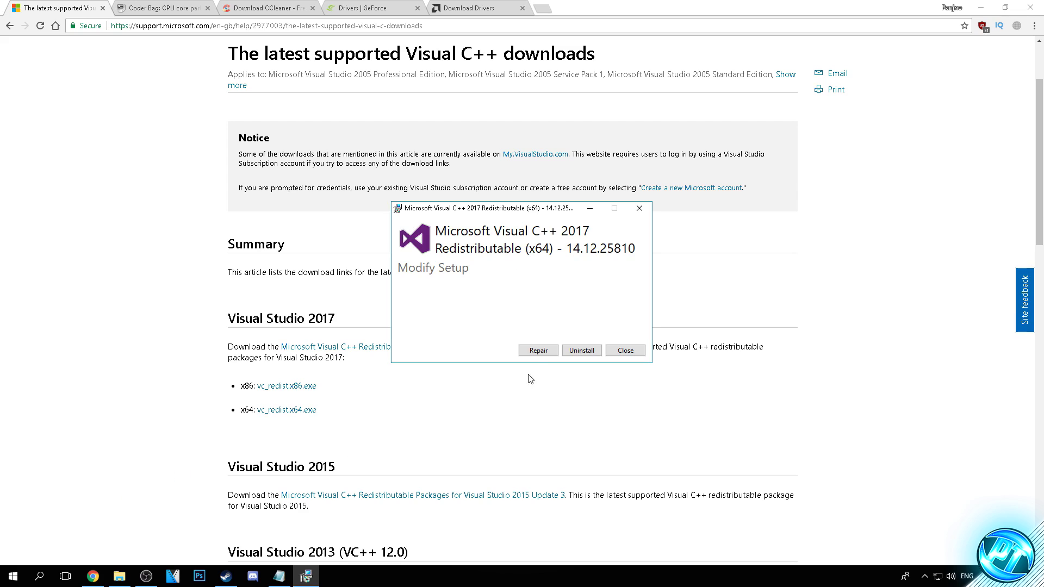
left_click(535, 352)
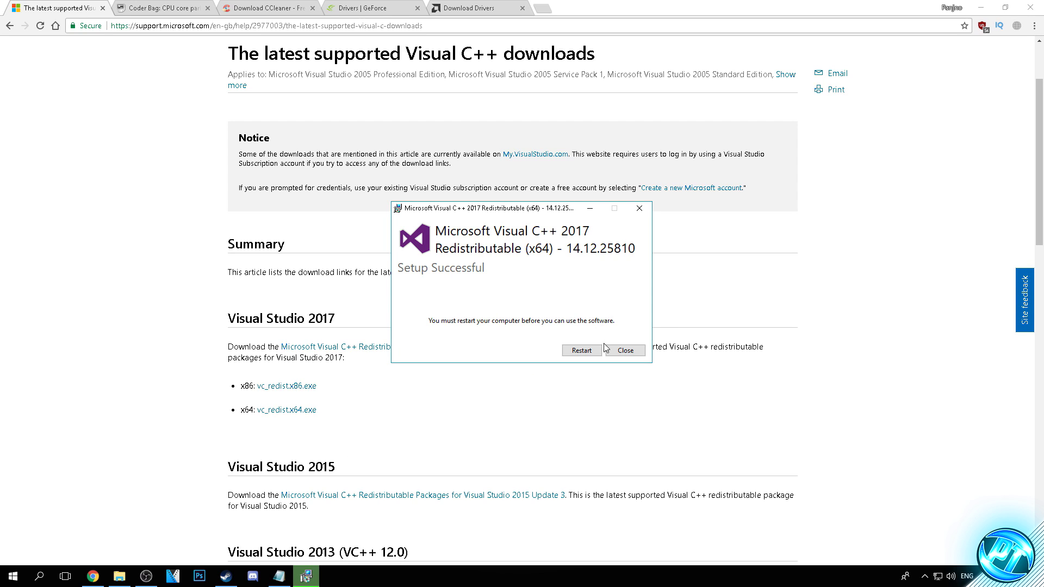
left_click(624, 351)
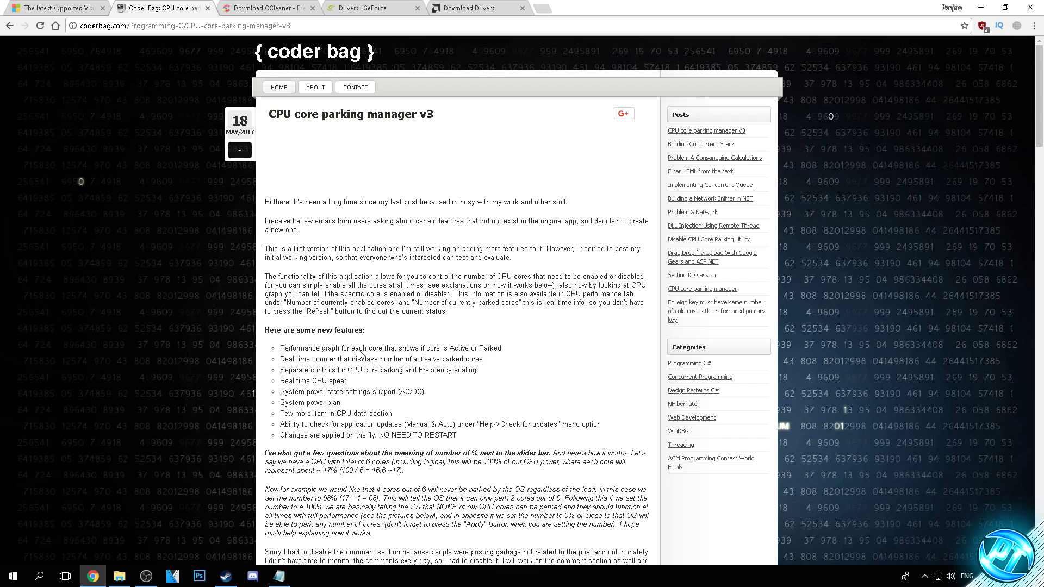
Download the application executable files from Coder Bag's CPU core parking manager v3 page
scroll(359, 354, "down", 2)
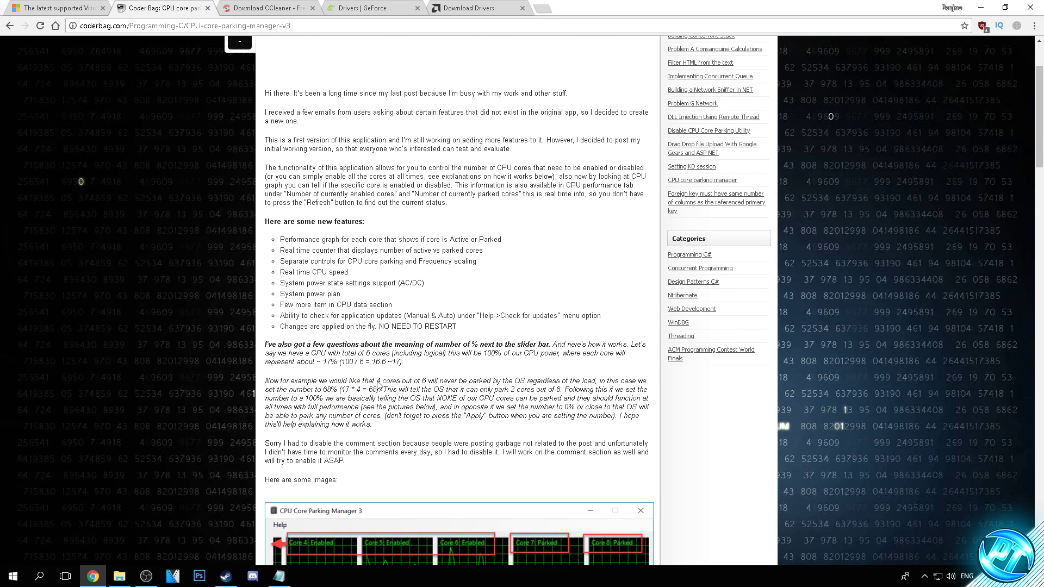
scroll(314, 286, "down", 7)
scroll(315, 286, "down", 15)
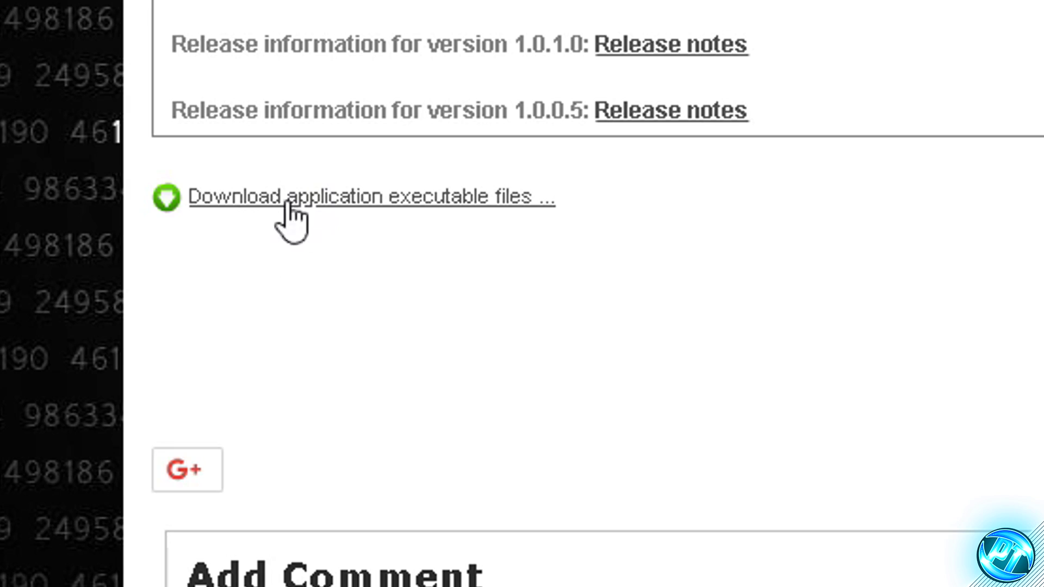
left_click(353, 195)
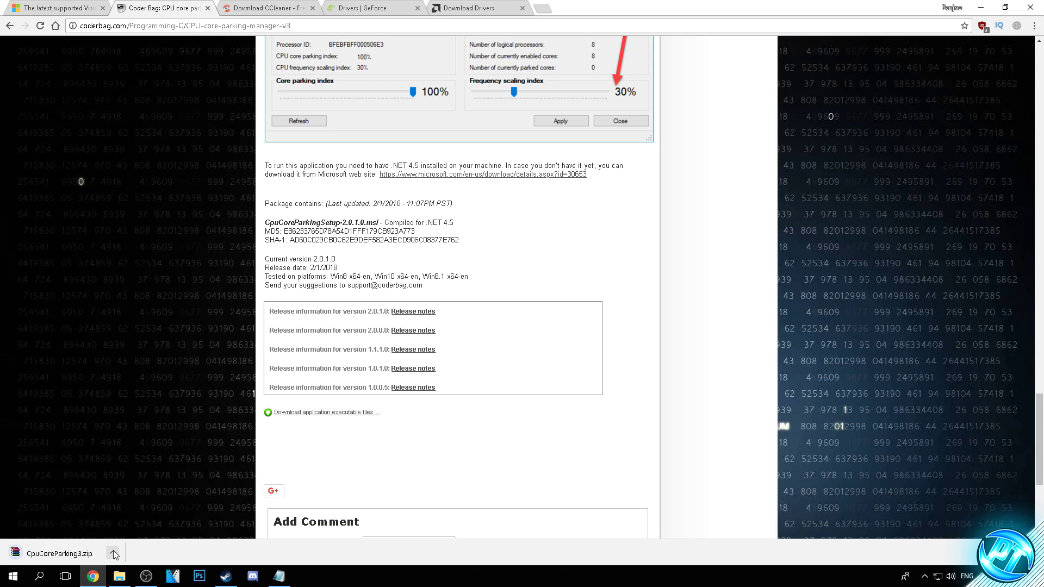
Install CpuCoreParking from CpuCoreParkingSetup-2.0.1.0.msi in CpuCoreParking3.zip, accepting the licence and default folder, and launch CpuCoreParking3.exe on finishing
left_click(113, 550)
left_click(134, 483)
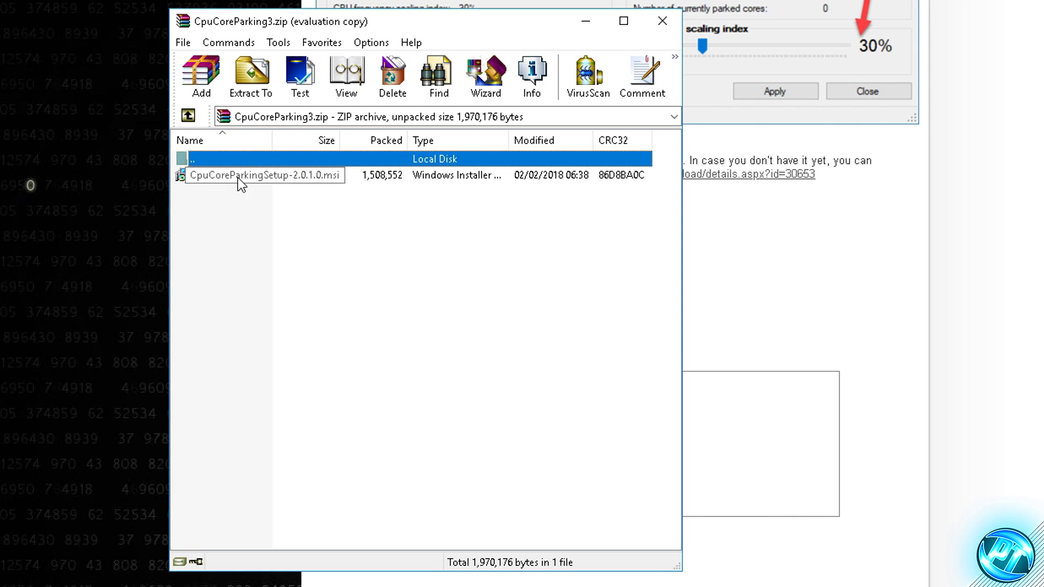
double_click(251, 180)
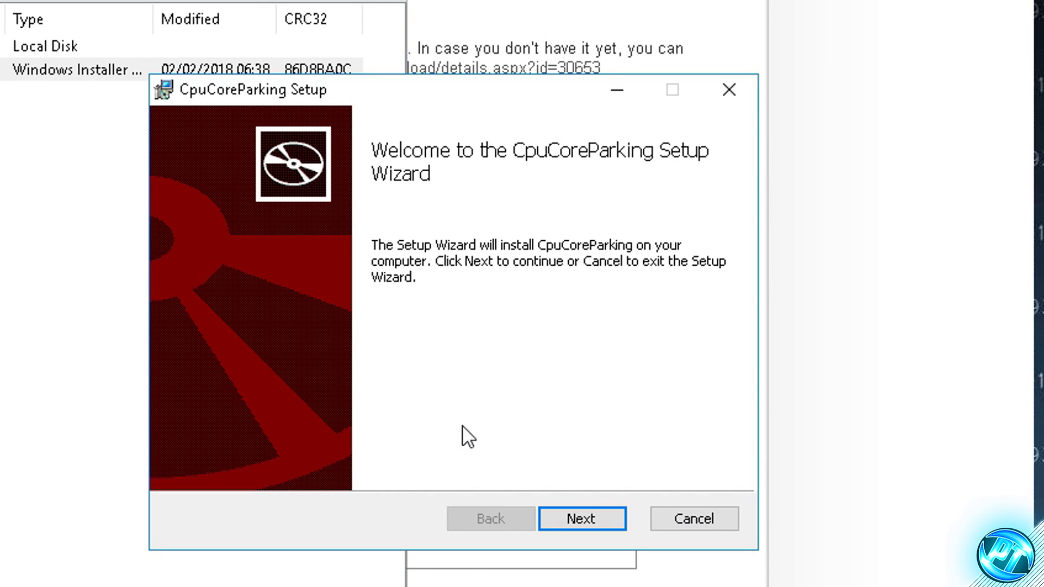
left_click(590, 516)
left_click(337, 460)
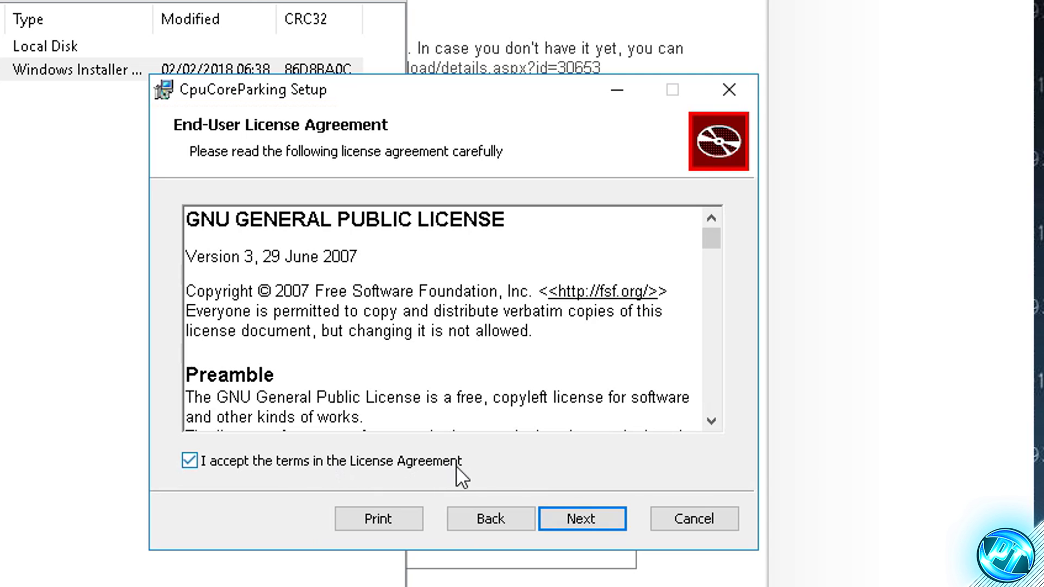
left_click(572, 518)
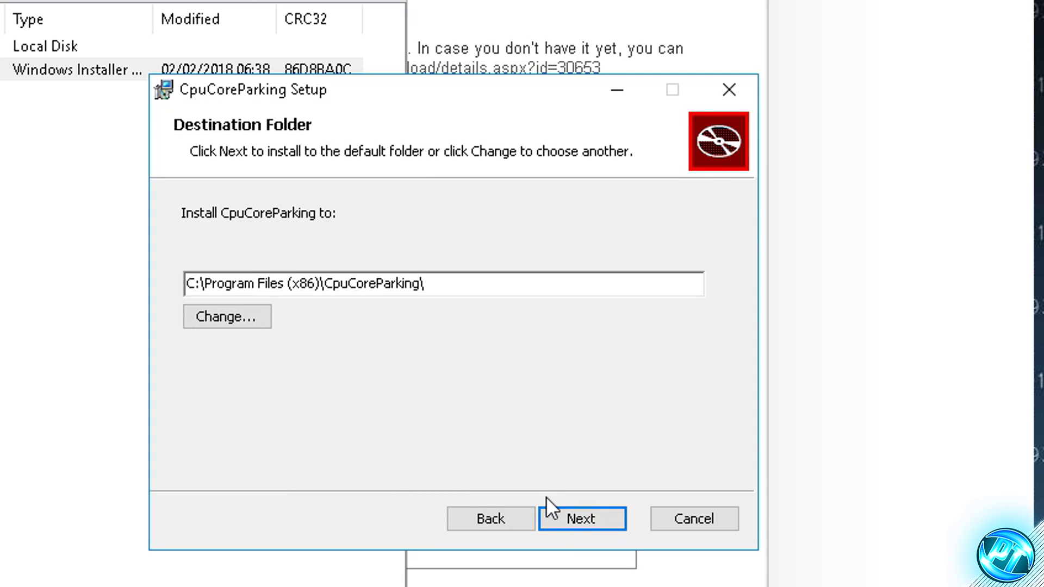
left_click(576, 517)
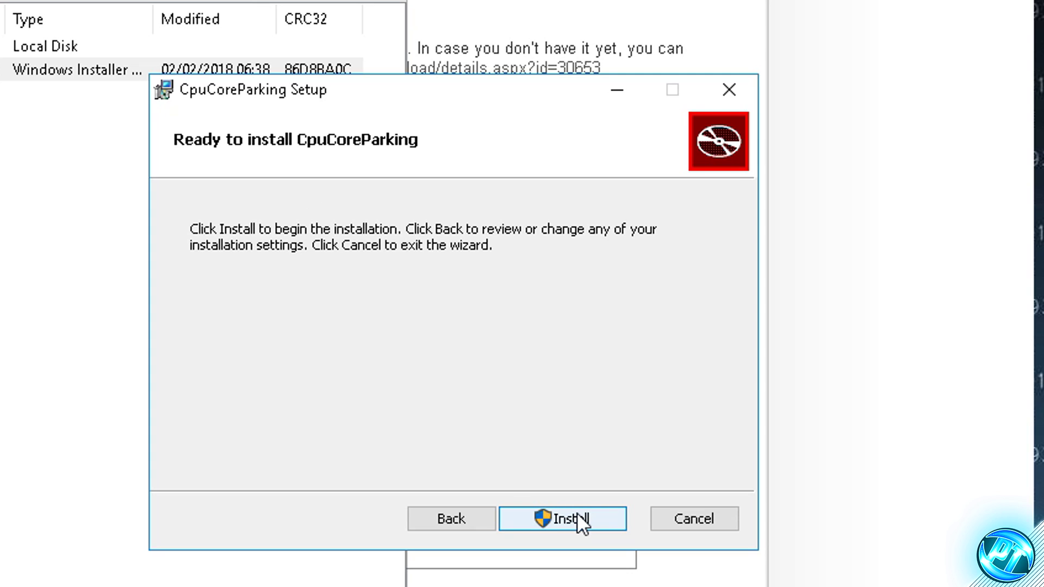
left_click(576, 516)
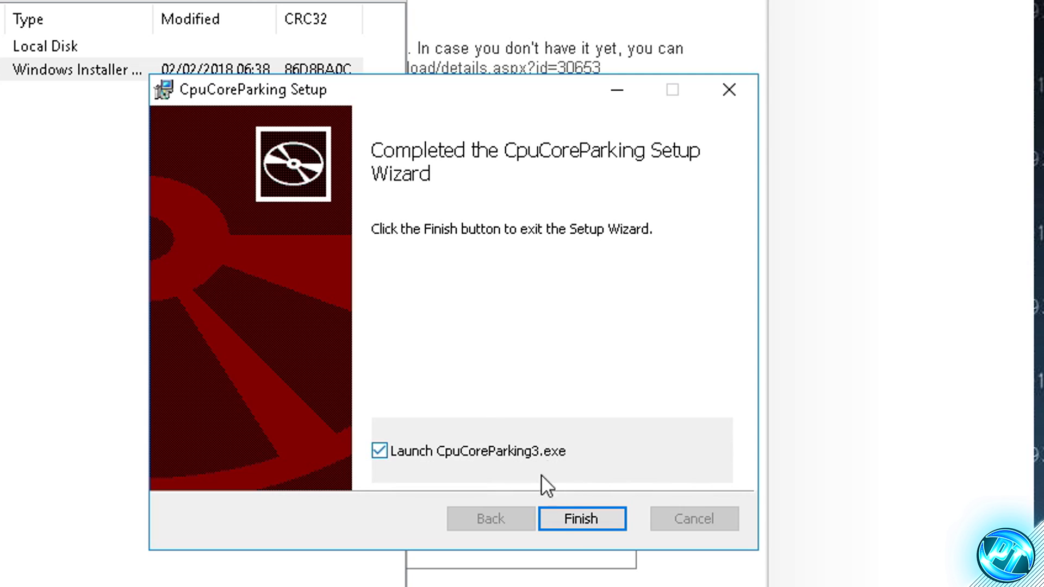
left_click(575, 521)
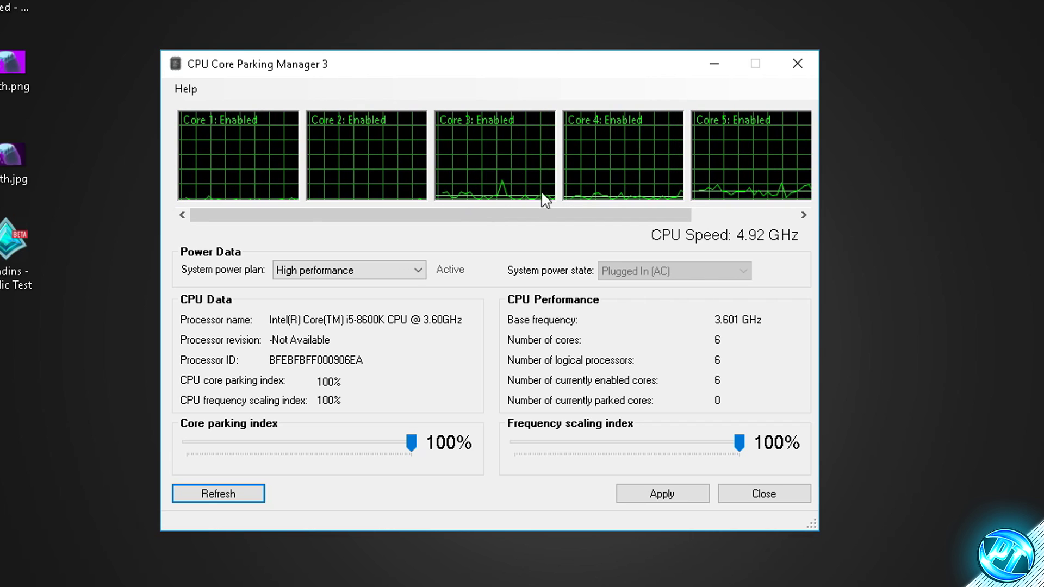
Set the system power plan to High performance in CPU Core Parking Manager 3
left_click_drag(541, 215, 488, 142)
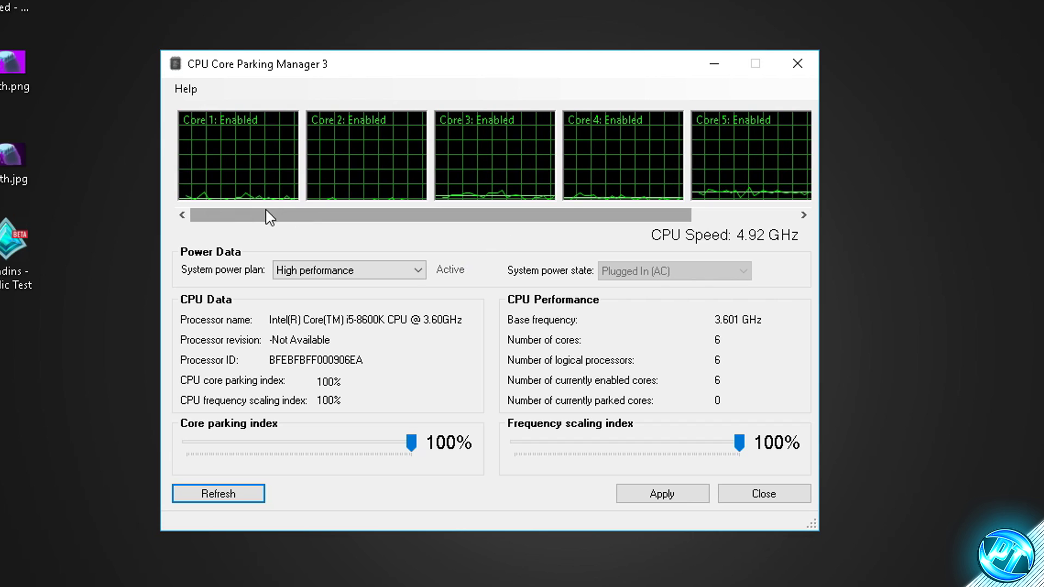
left_click(334, 272)
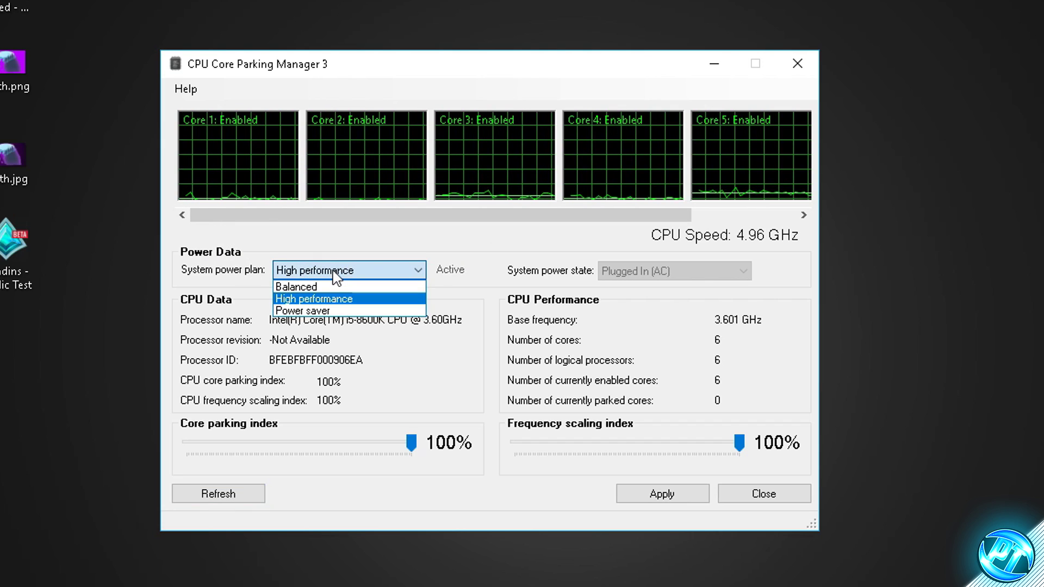
left_click(315, 300)
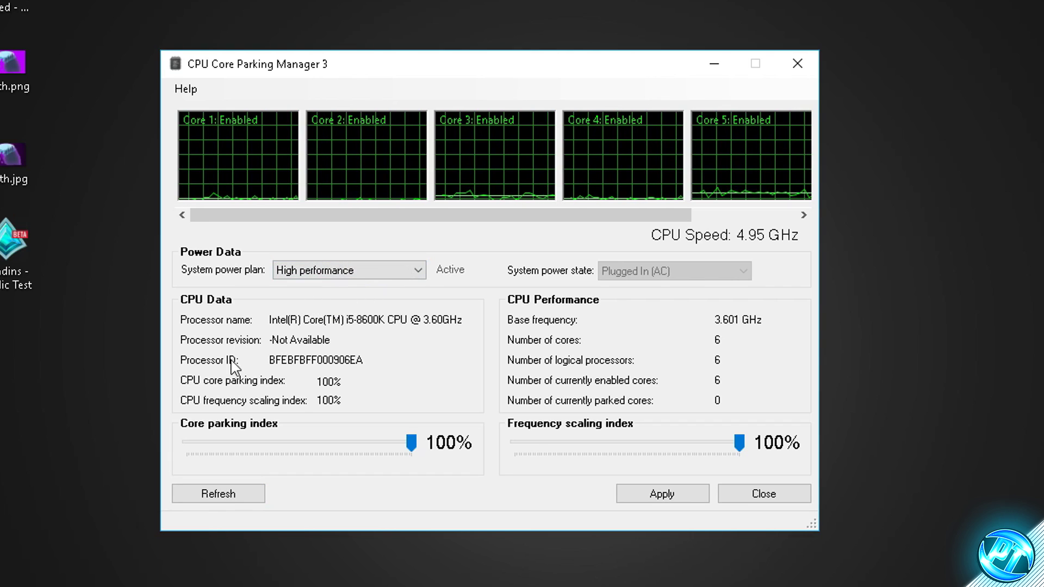
Set the core parking index and frequency scaling index to 100%, apply the changes and close CPU Core Parking Manager
mouse_move(410, 447)
left_mouse_down()
mouse_move(231, 442)
mouse_move(423, 458)
left_mouse_up()
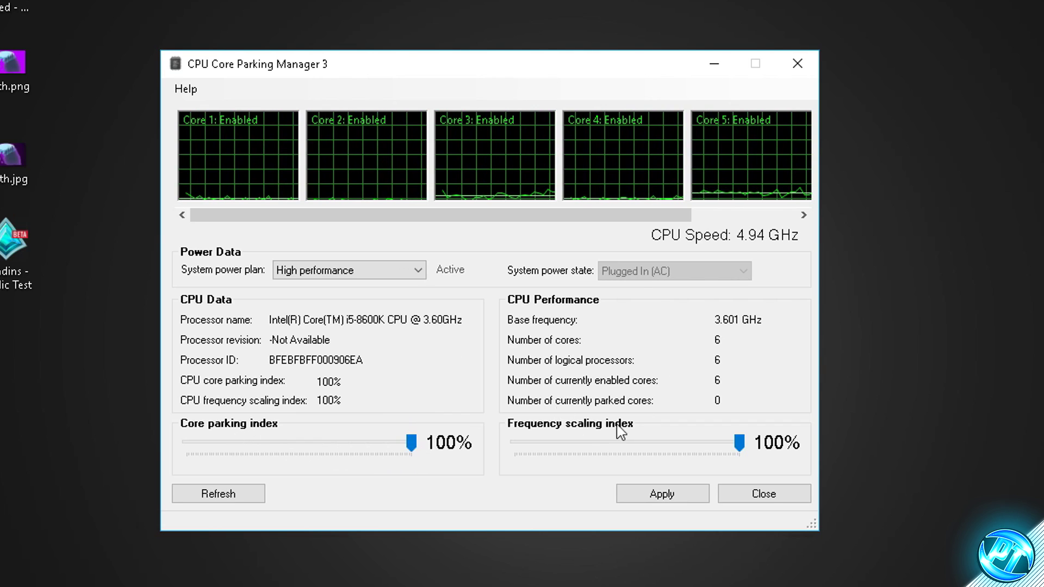
mouse_move(739, 447)
left_mouse_down()
mouse_move(563, 451)
mouse_move(744, 450)
left_mouse_up()
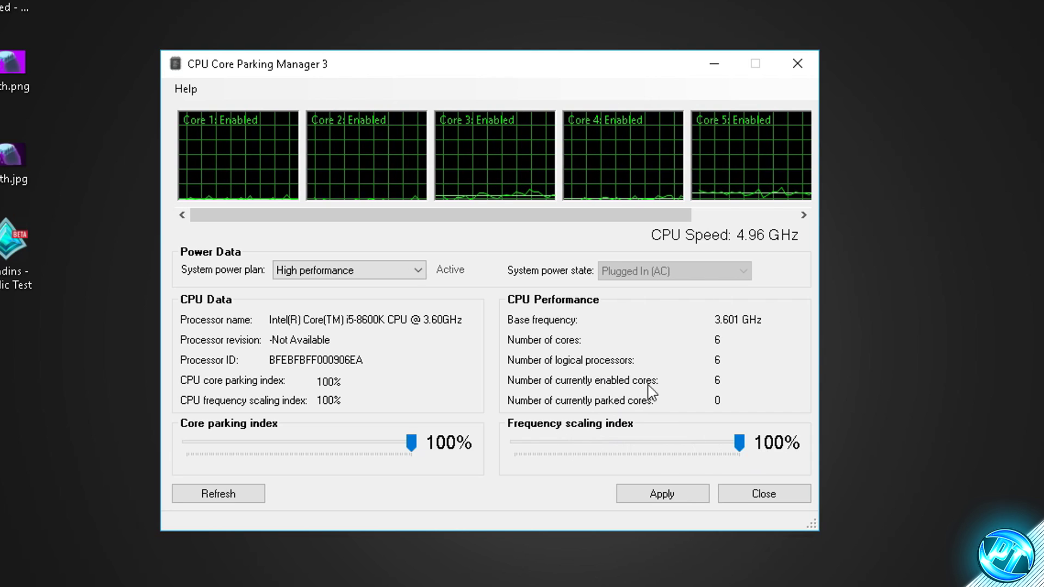
left_click(652, 494)
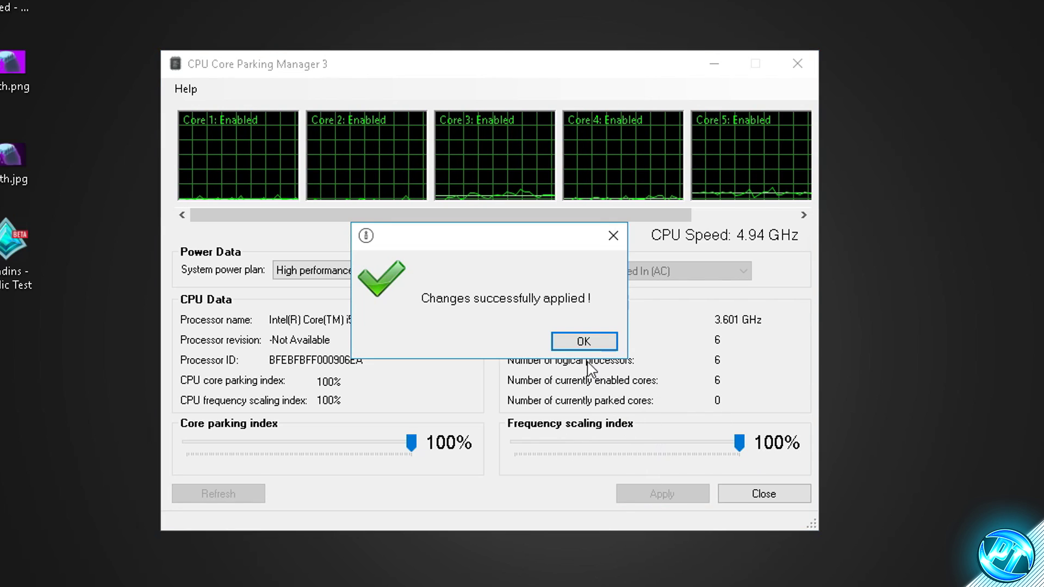
left_click(585, 341)
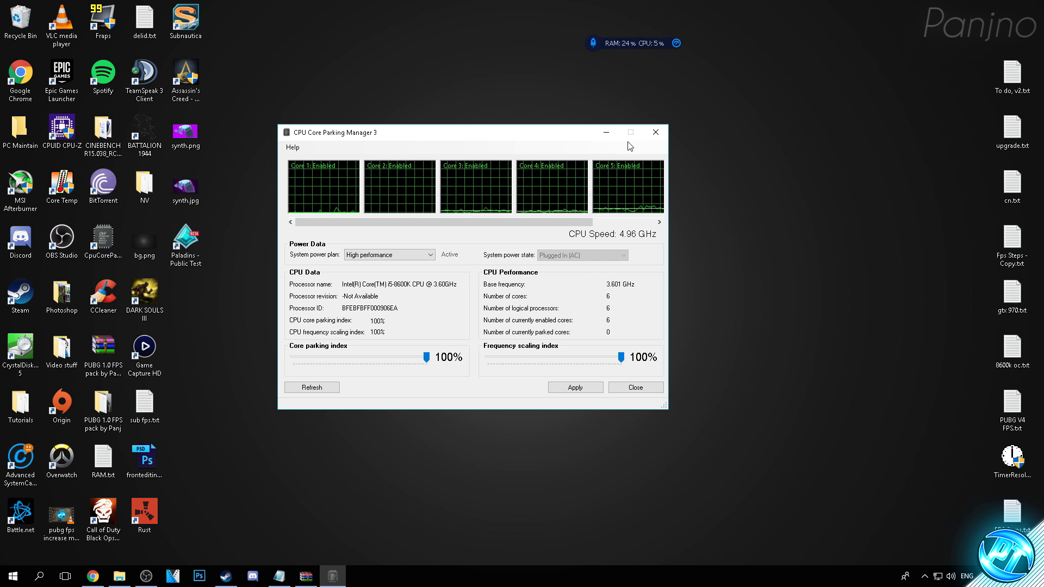
left_click(656, 133)
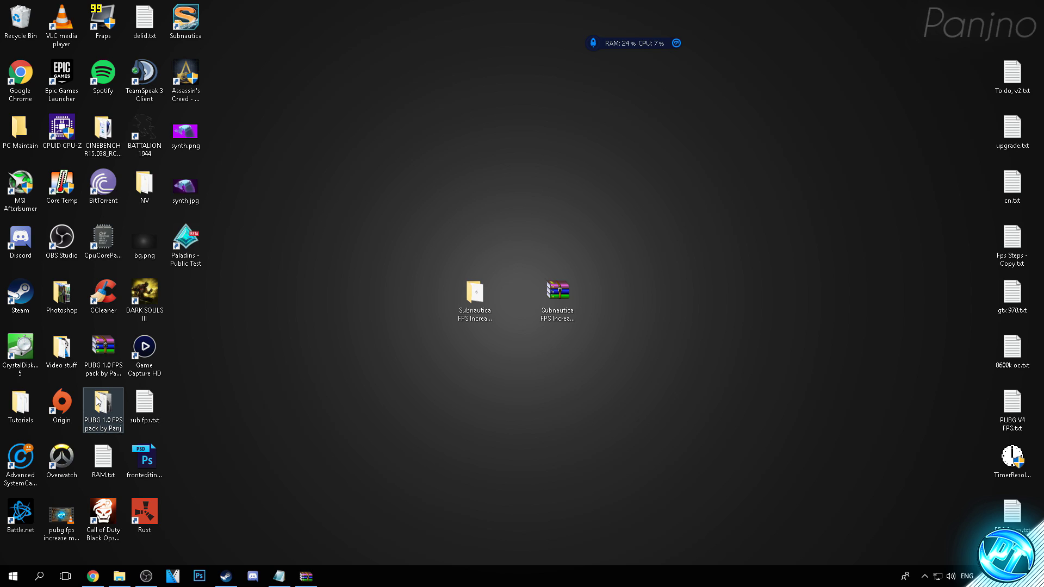
Open the Windows Power Options and show the full list of power plans, including the additional ones
left_click(13, 576)
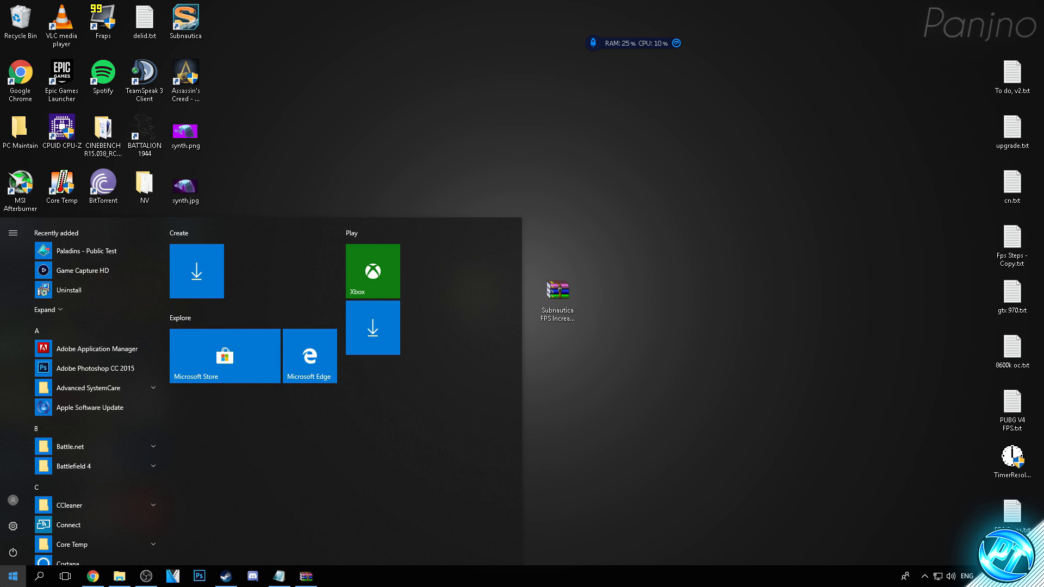
type("power")
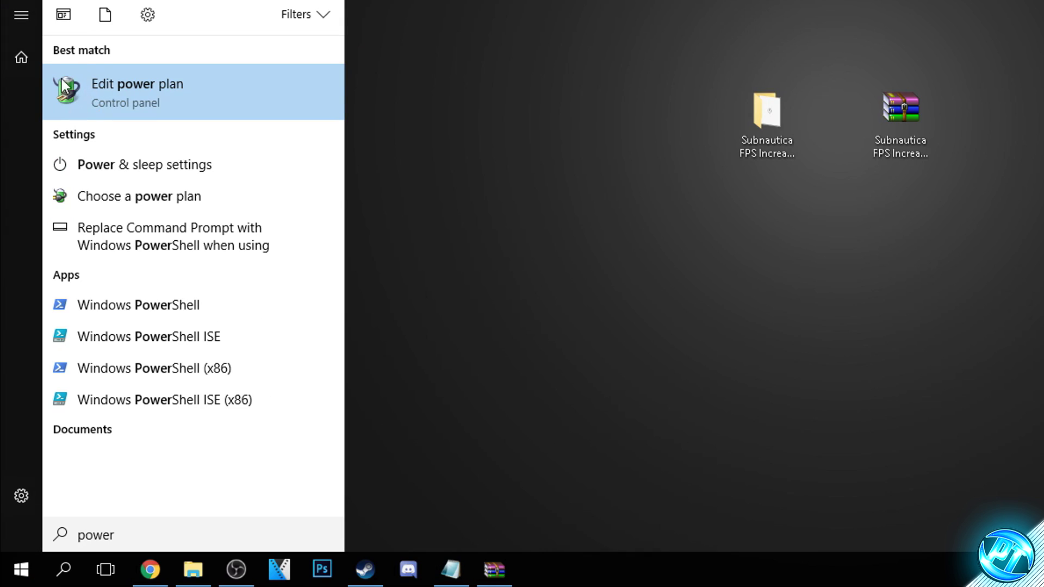
left_click(76, 85)
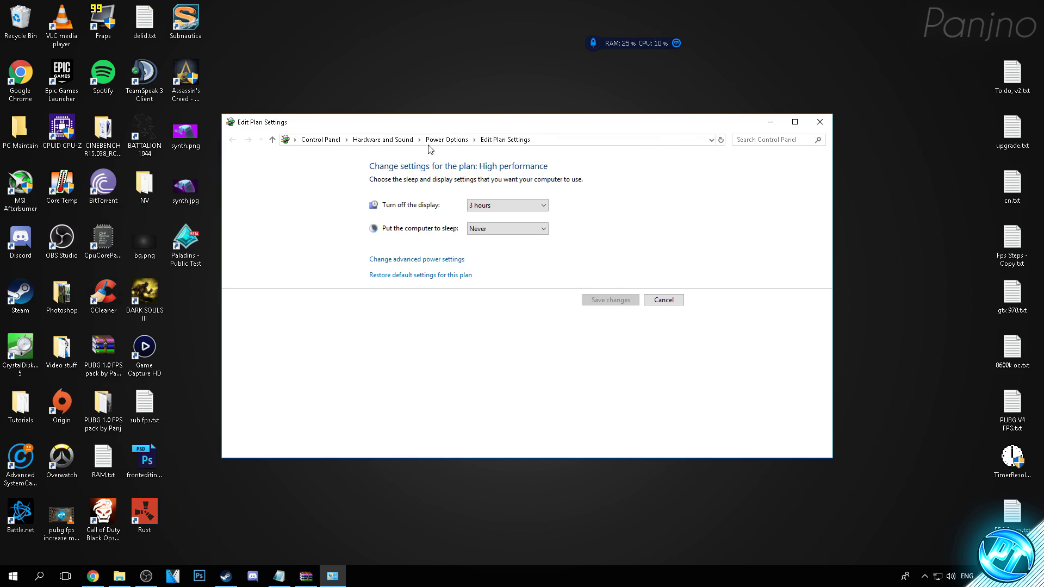
left_click(425, 139)
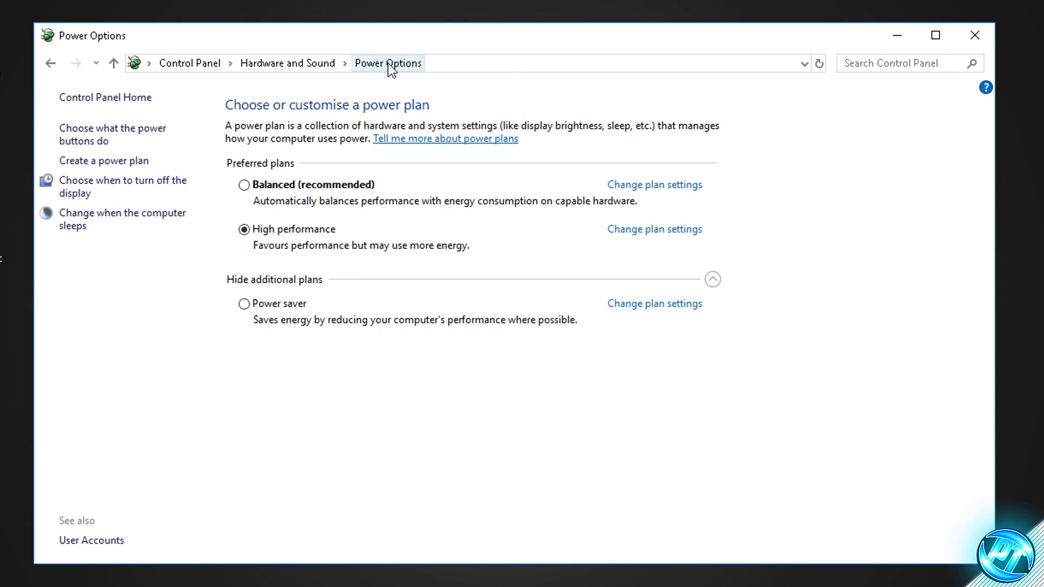
left_click(275, 279)
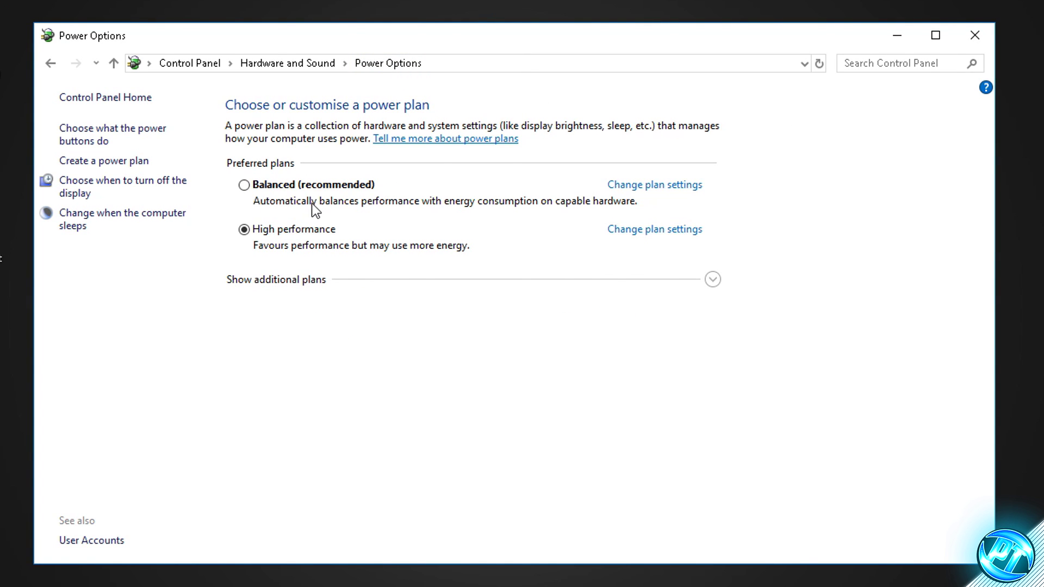
left_click(713, 280)
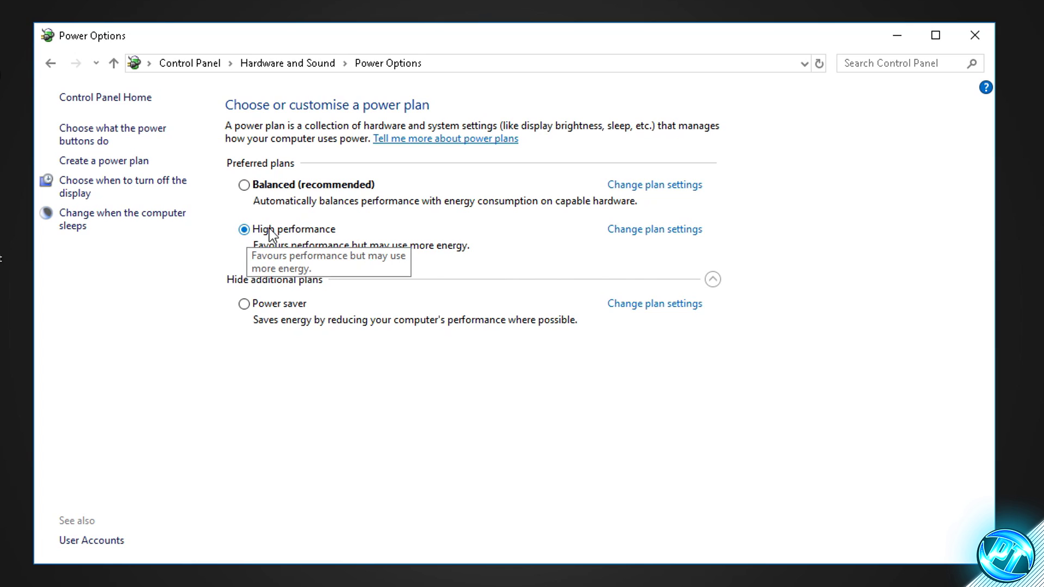
Open the hard disk turn-off time in the High performance plan's advanced power settings
left_click(655, 230)
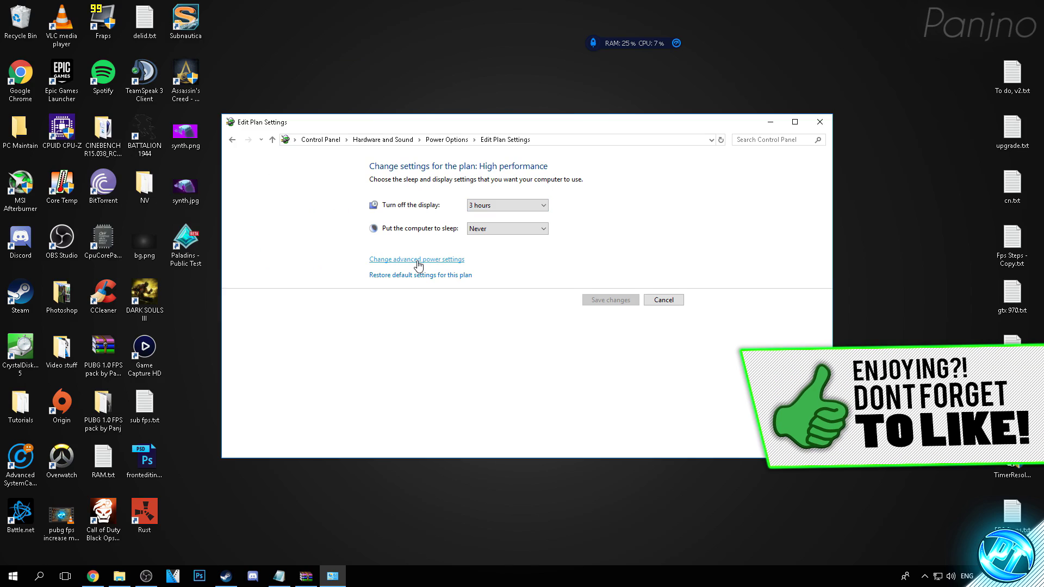
left_click(354, 252)
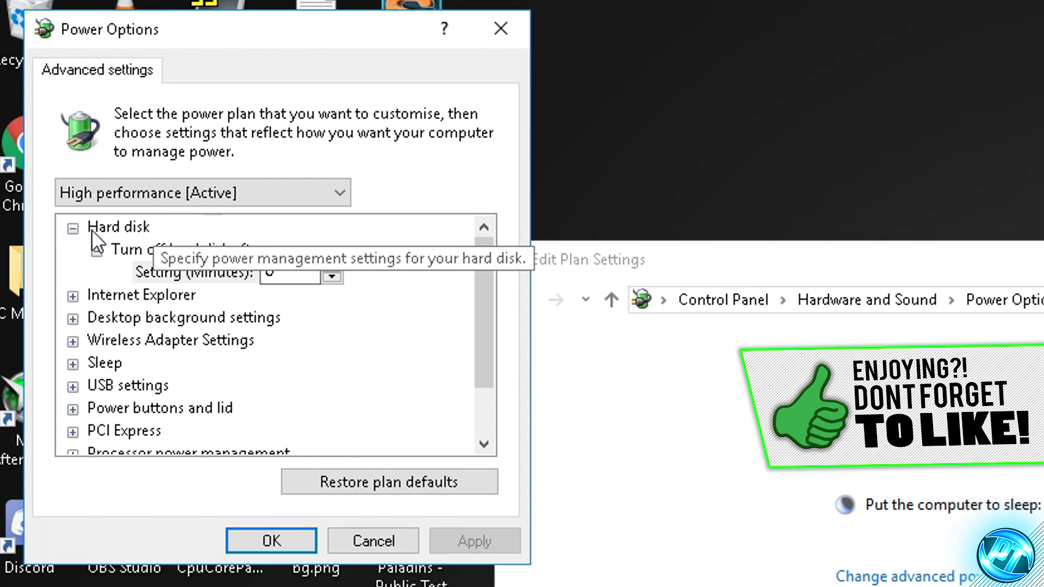
left_click(39, 109)
left_click(75, 231)
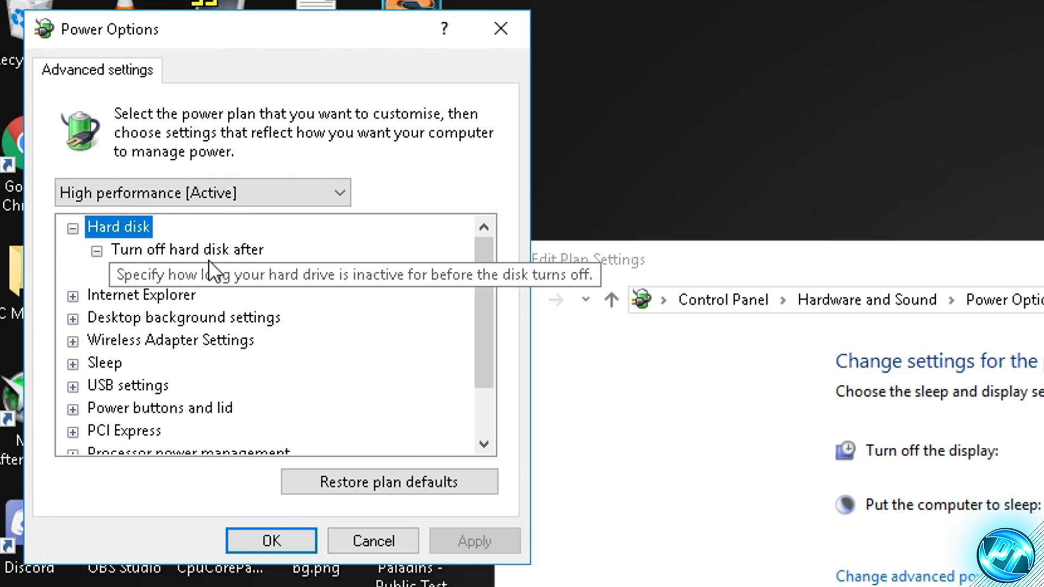
left_click(206, 255)
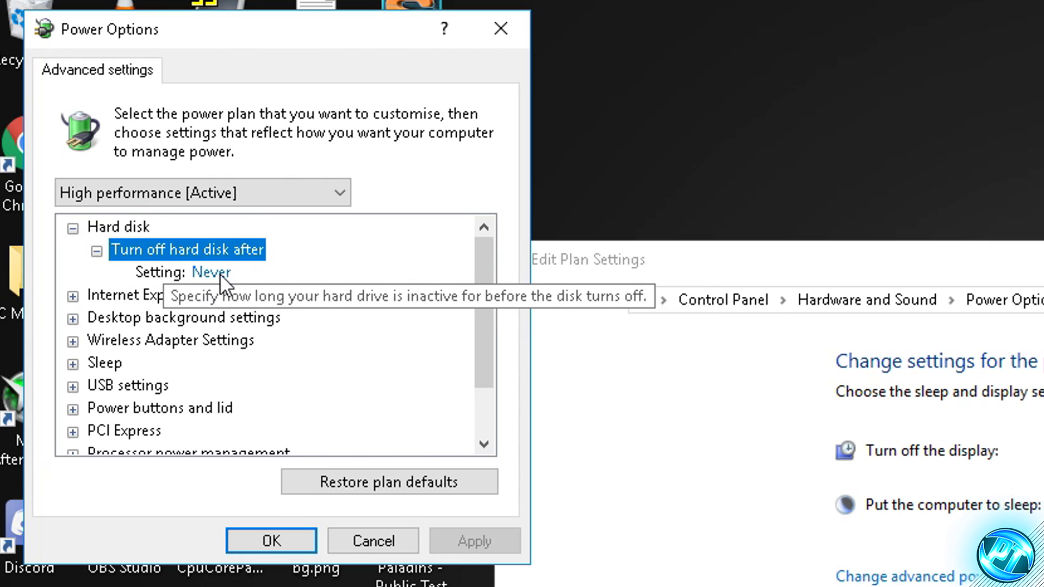
left_click(219, 273)
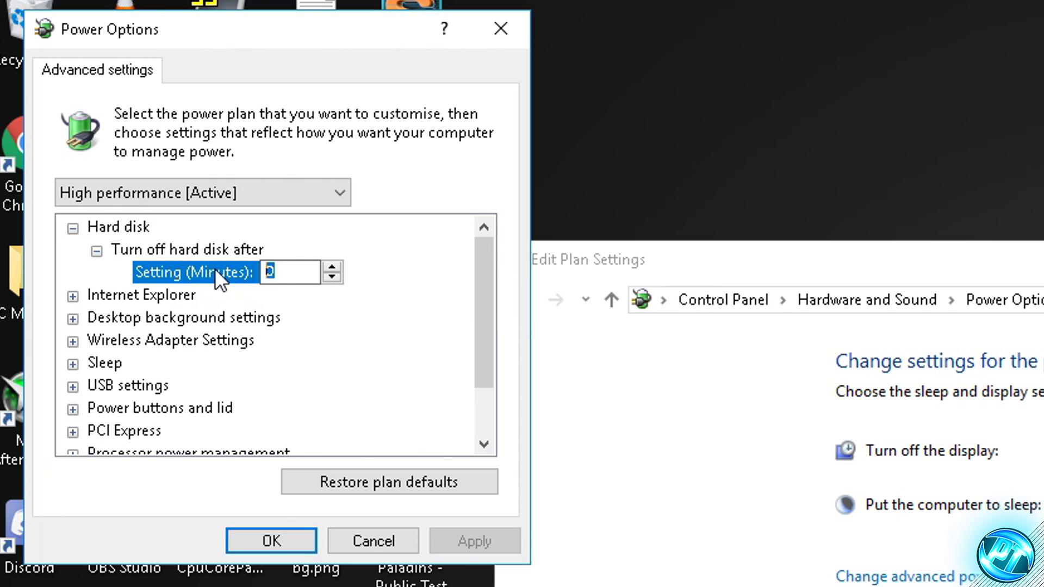
Check the minimum and maximum processor state settings under Processor power management and close the power settings
left_click_drag(478, 293, 478, 338)
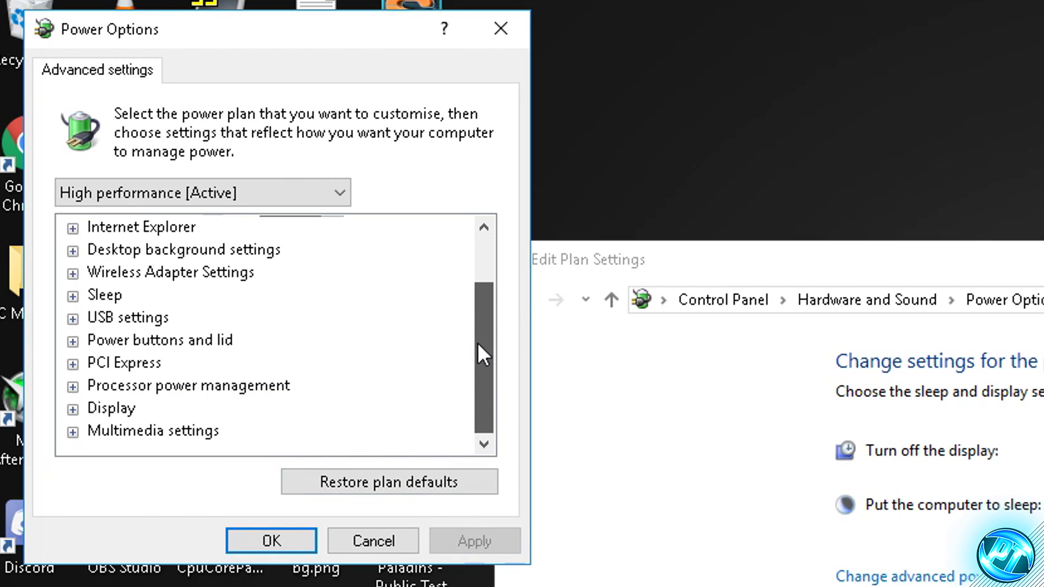
left_click(75, 387)
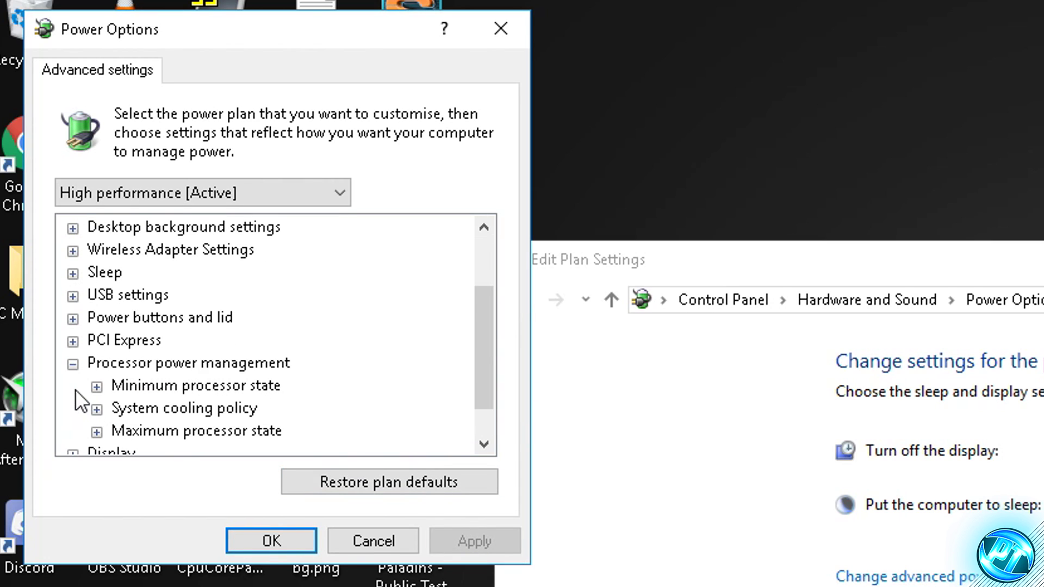
left_click(97, 386)
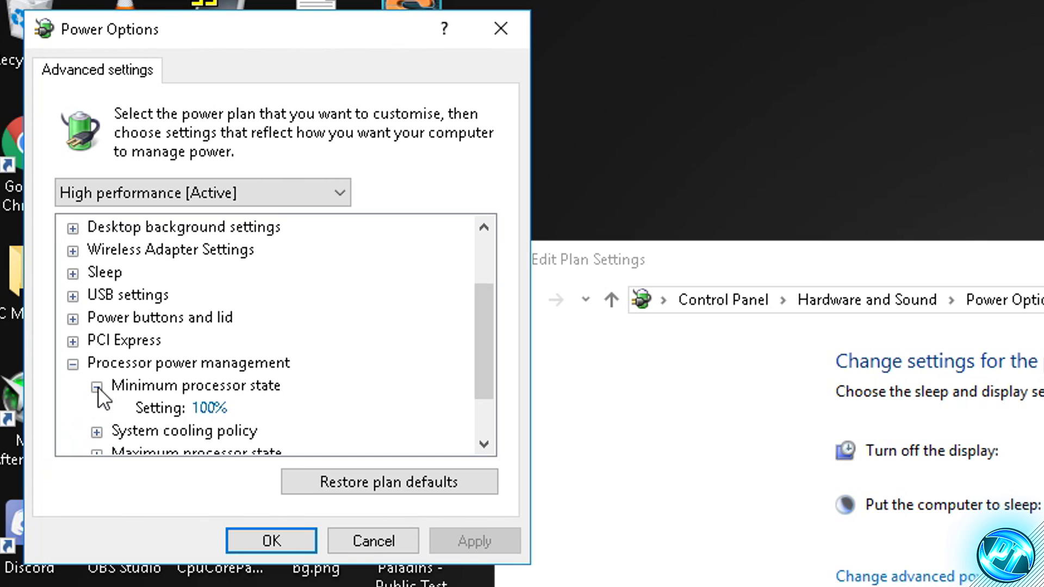
scroll(128, 360, "down", 1)
left_click(97, 386)
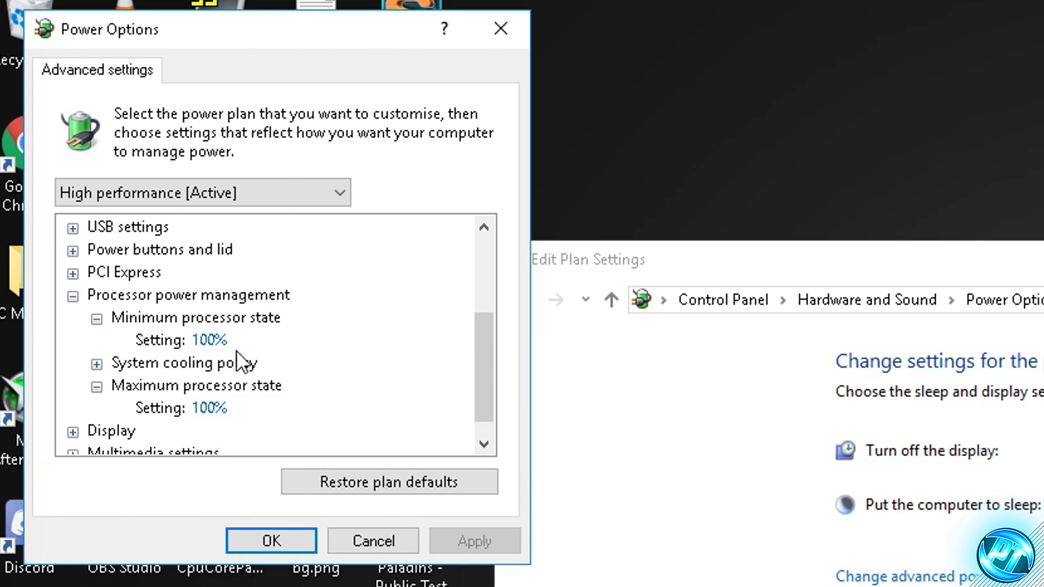
left_click(209, 340)
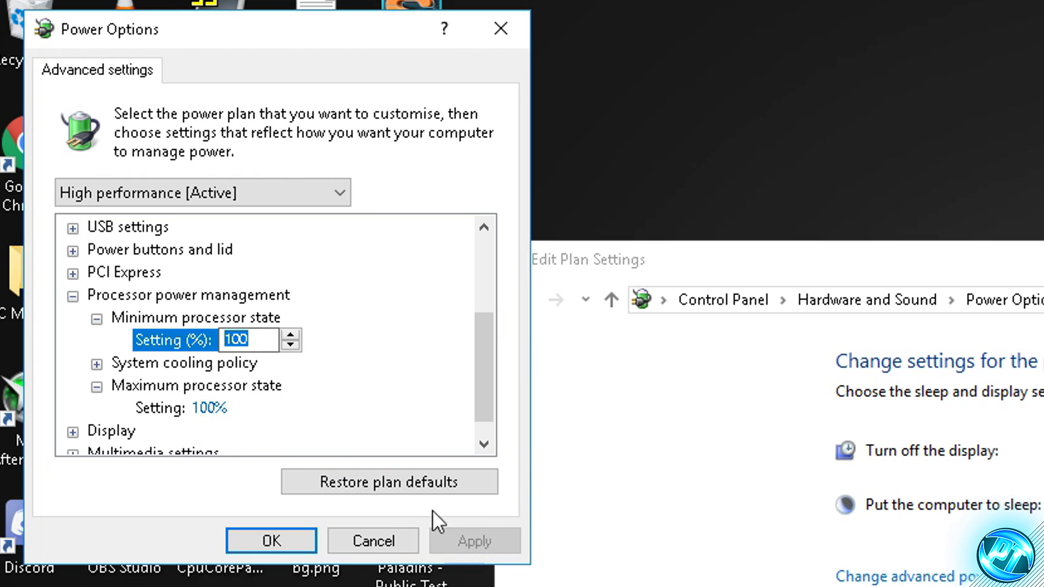
scroll(289, 337, "down", 1)
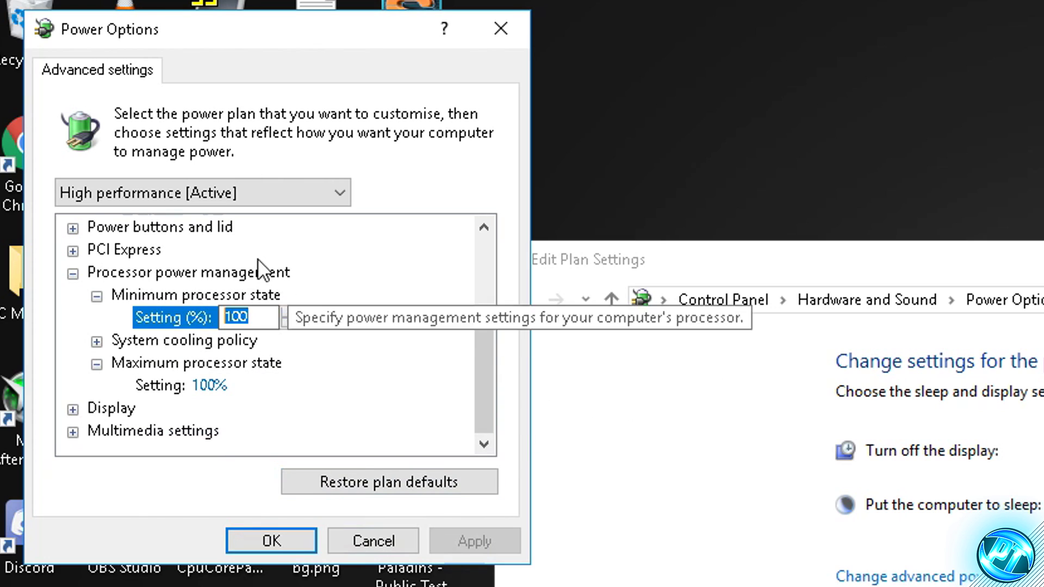
left_click(400, 540)
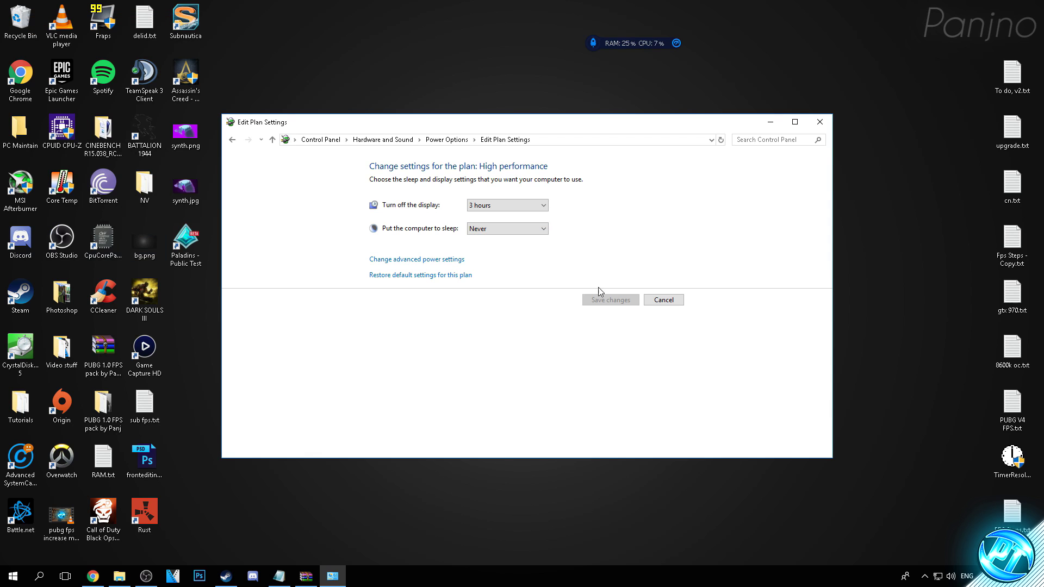
left_click(819, 122)
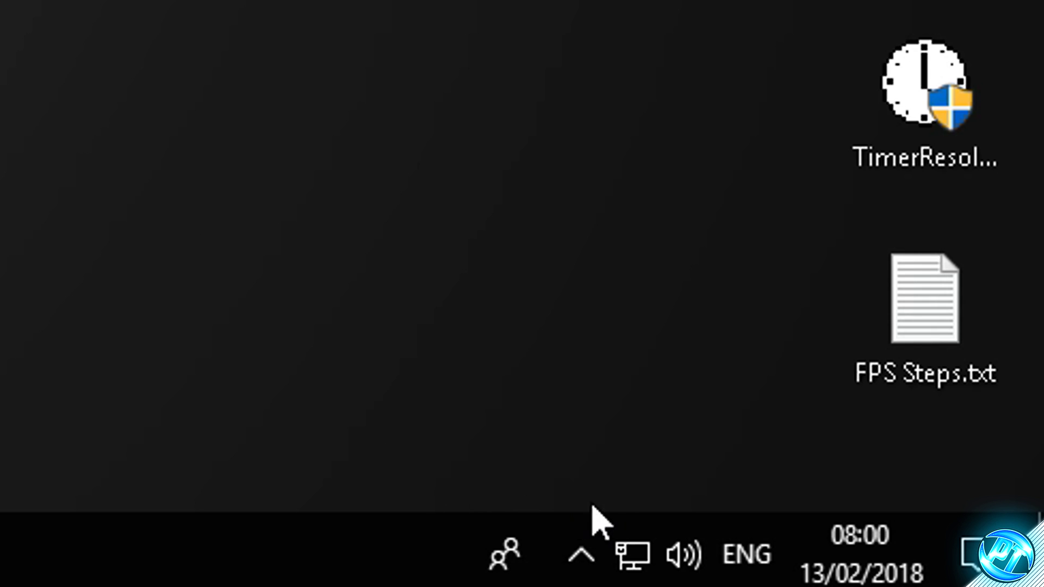
Open the properties of the default Realtek speakers from the playback devices and disable all sound effects
right_click(693, 556)
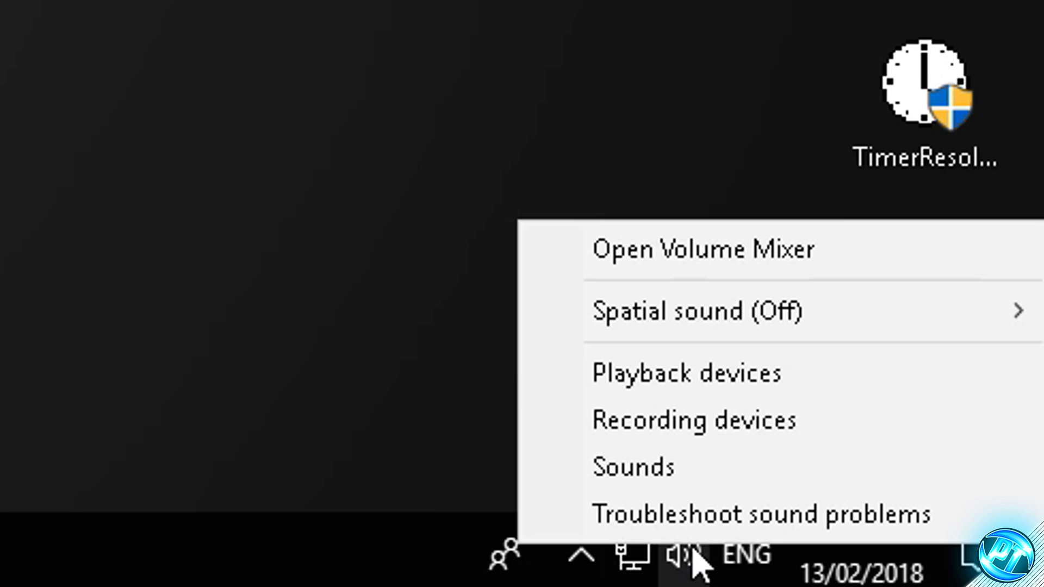
left_click(691, 376)
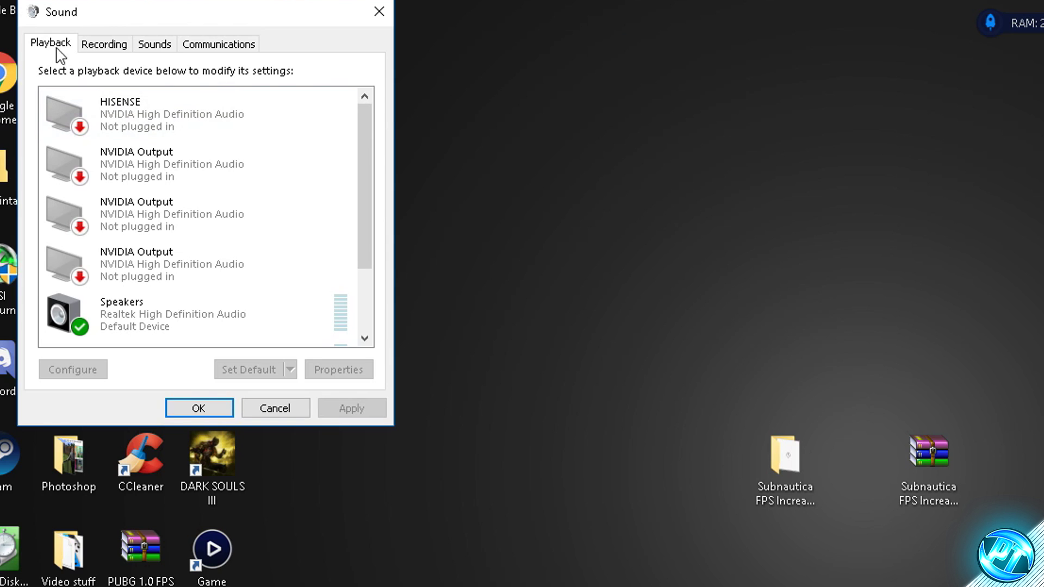
scroll(168, 233, "down", 2)
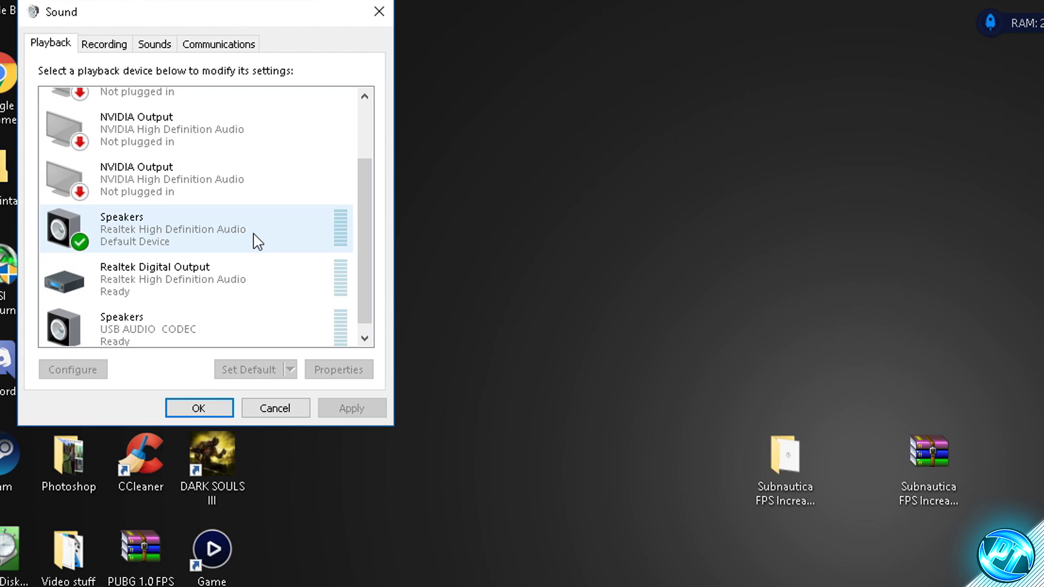
right_click(166, 230)
left_click(236, 379)
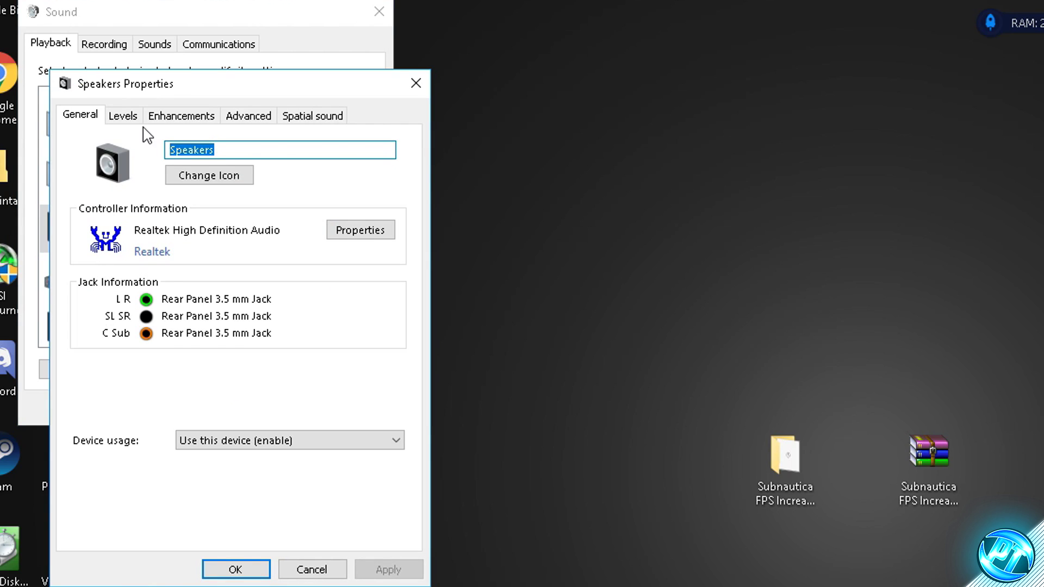
left_click(181, 116)
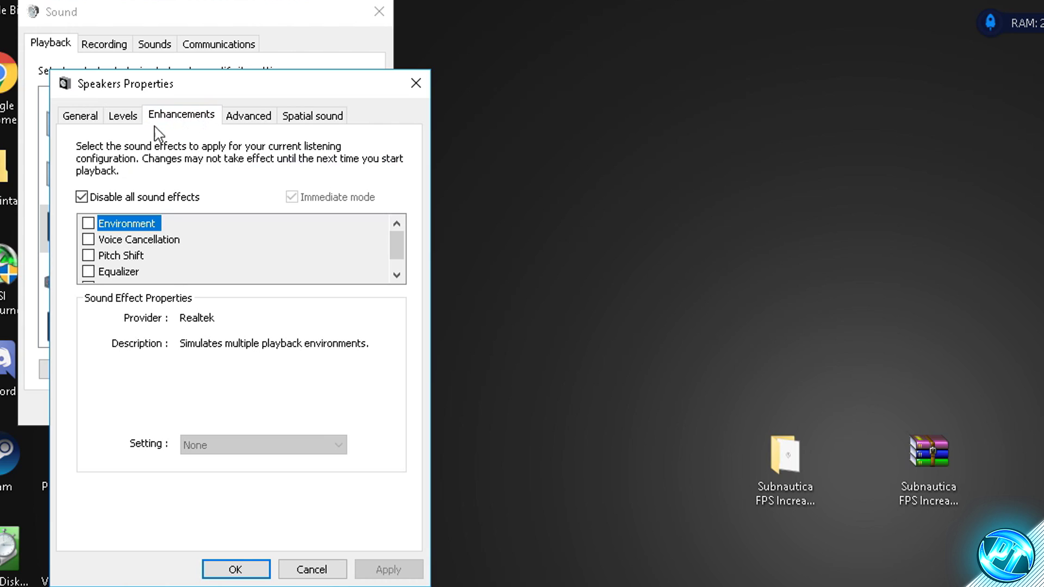
left_click(111, 198)
left_click(109, 199)
Set the Realtek speakers' default format to 16 bit, 44100 Hz (CD Quality) and confirm the sound settings
left_click(252, 121)
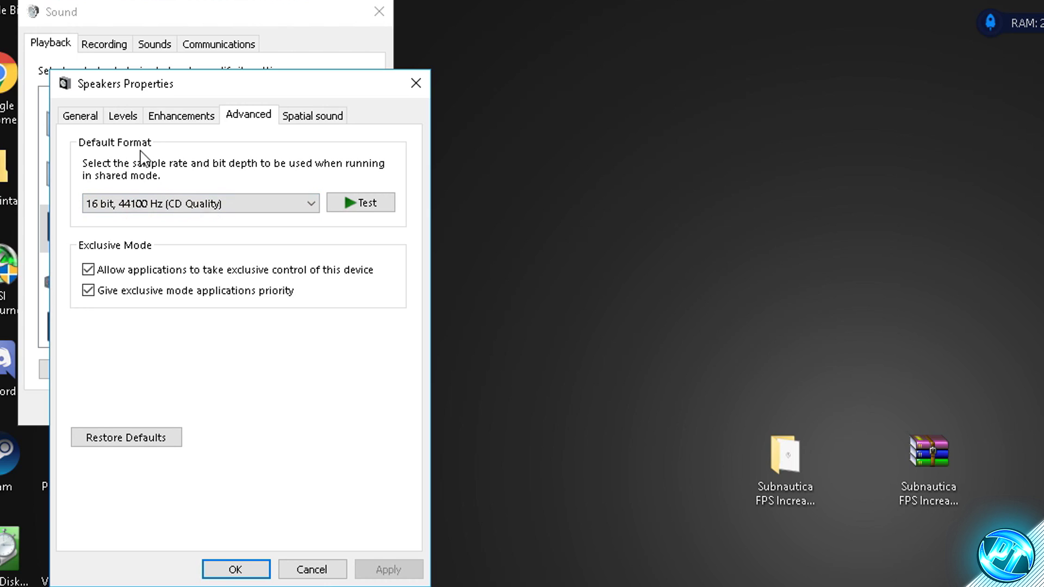
left_click(220, 204)
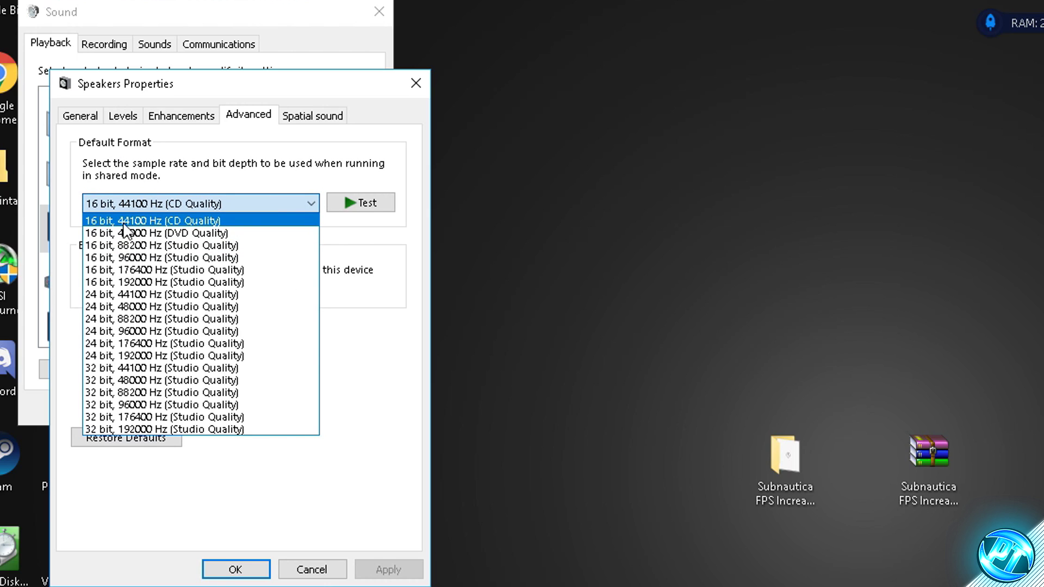
left_click(187, 221)
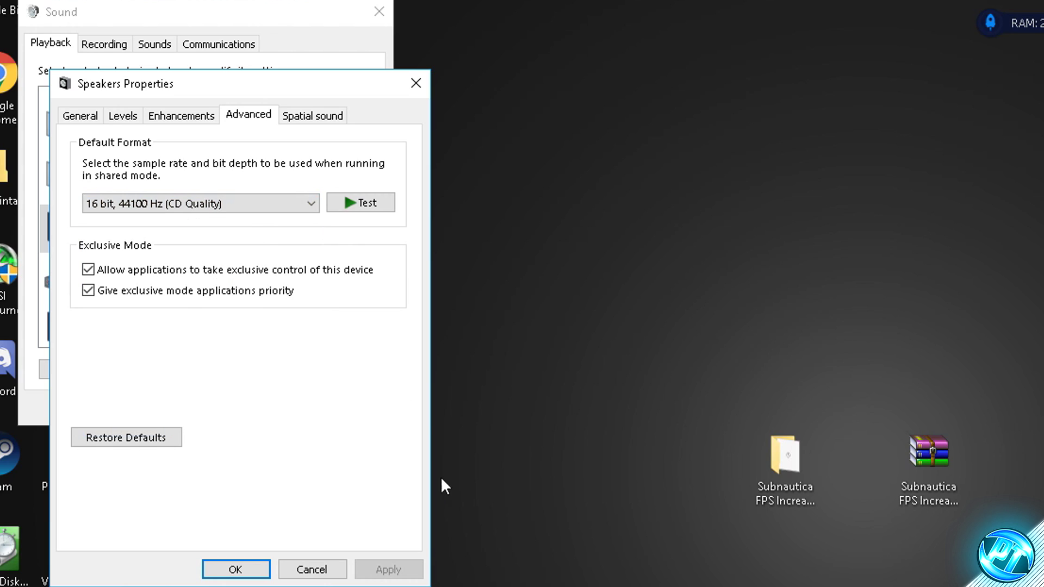
left_click(254, 569)
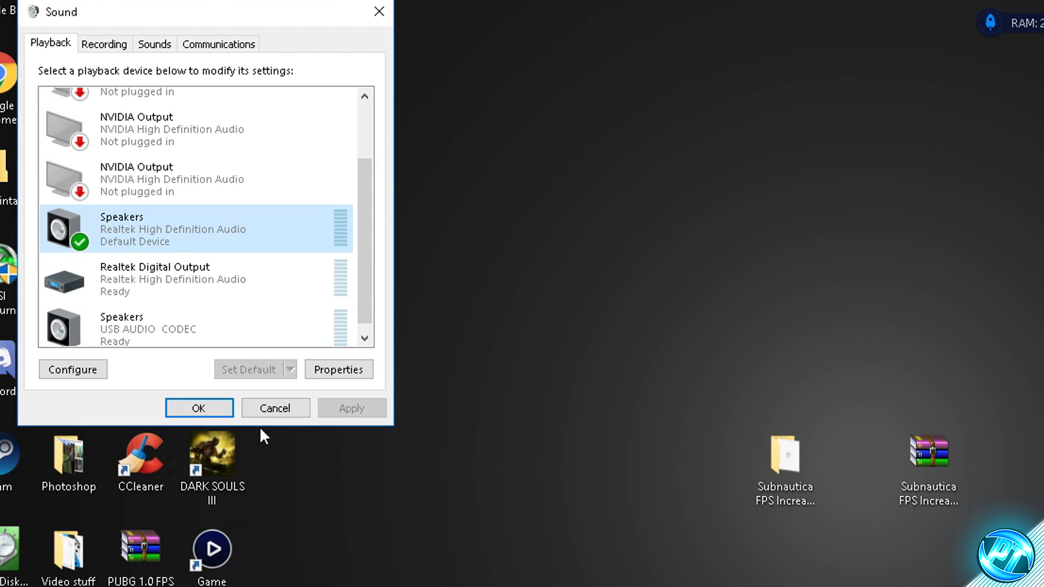
left_click(199, 409)
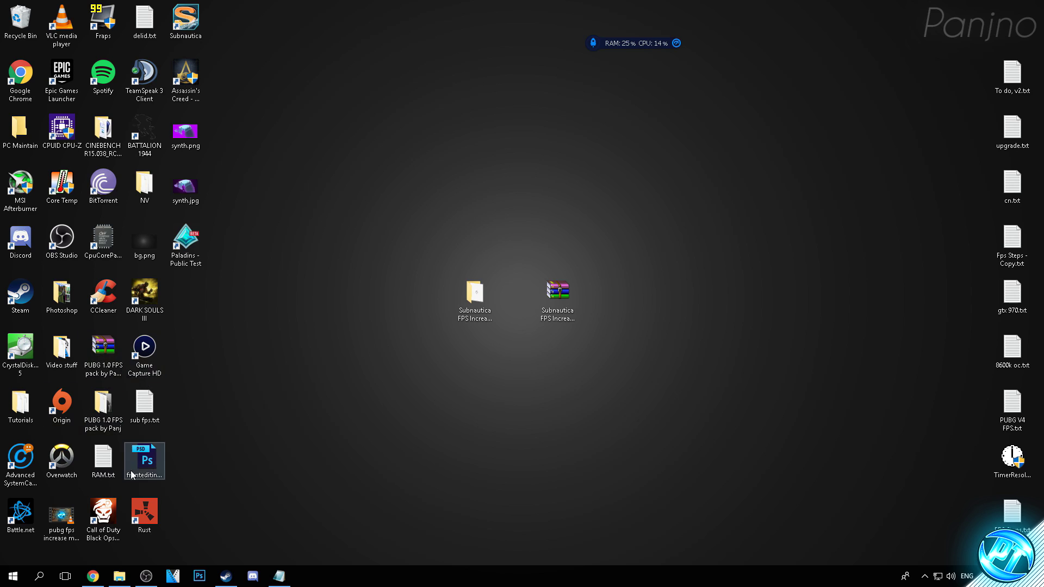
Open the Temp folder inside AppData's Local folder, starting from the %appdata% location
left_click(6, 581)
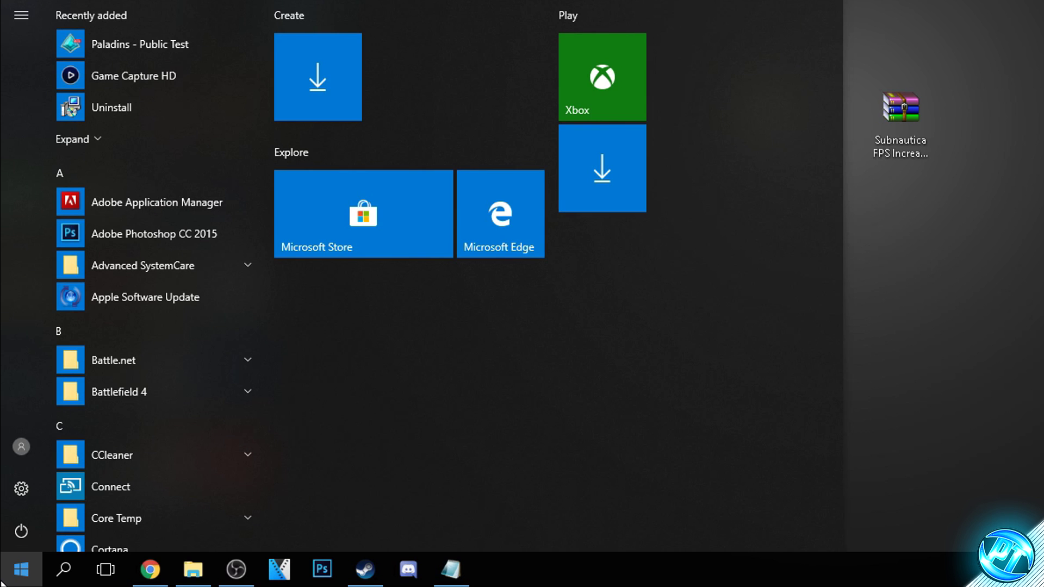
type("%appdata%")
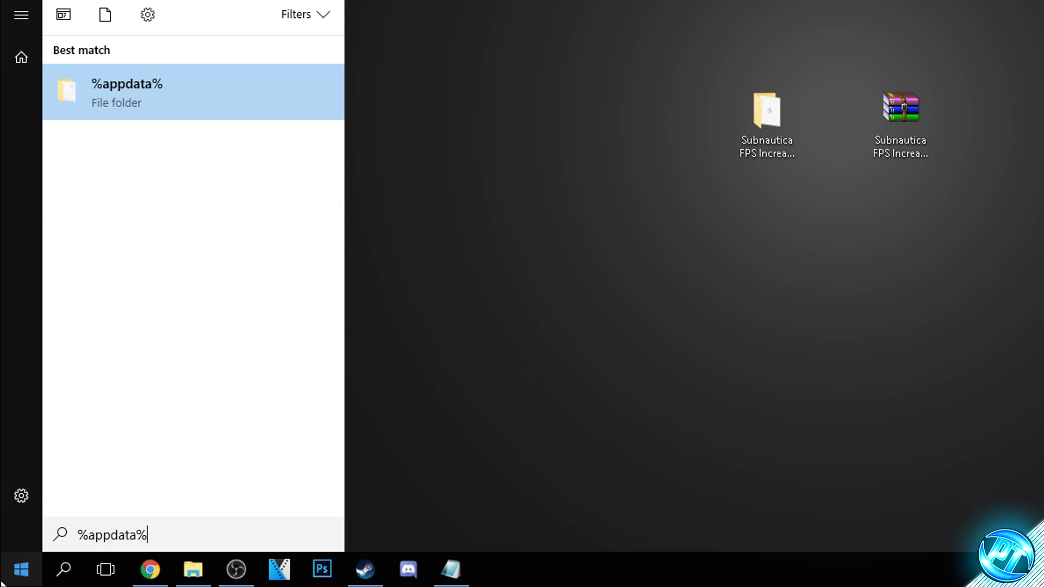
key("Return")
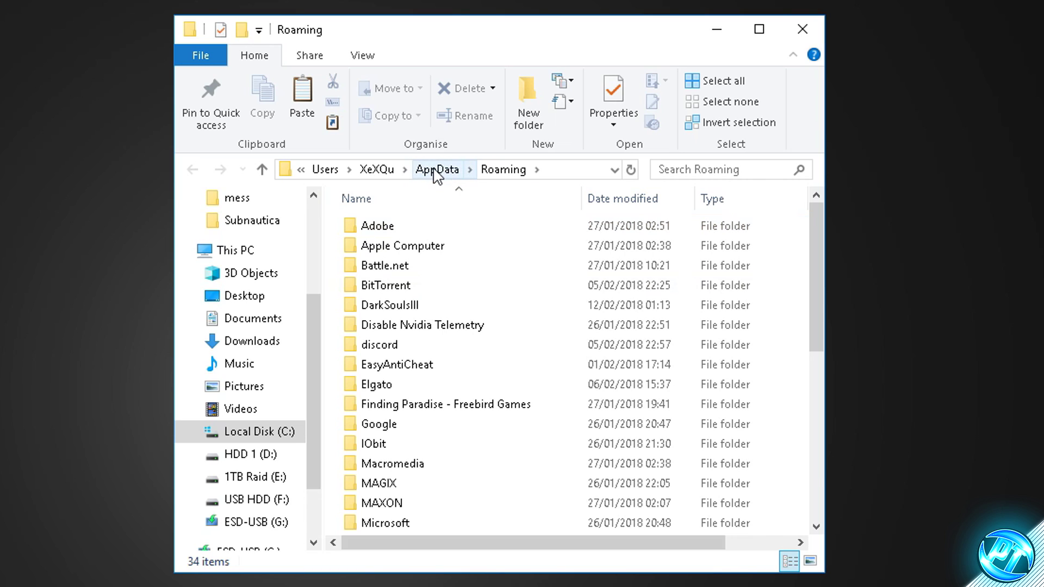
left_click(438, 171)
left_click(387, 232)
double_click(389, 234)
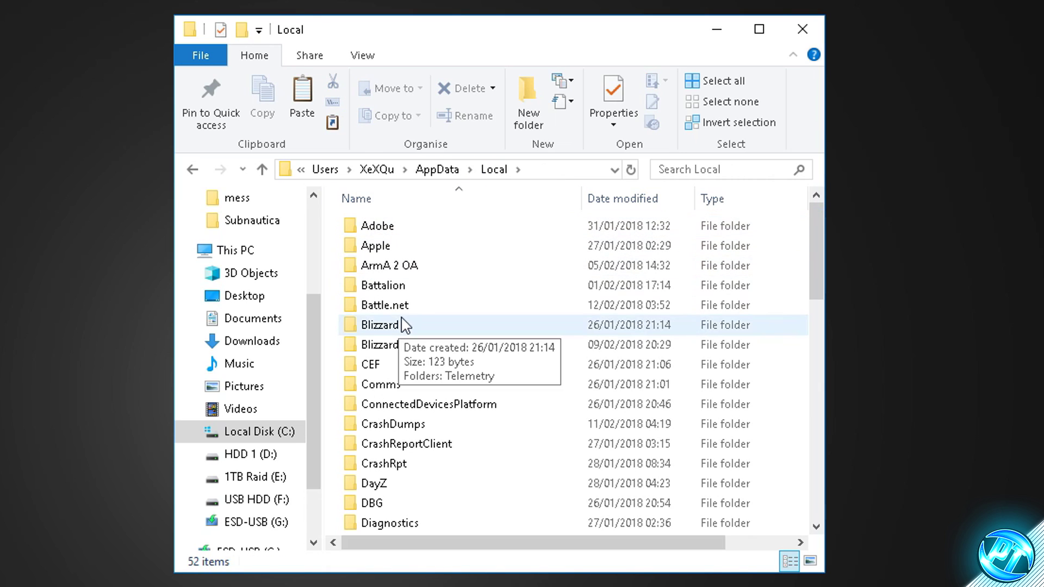
scroll(383, 266, "down", 12)
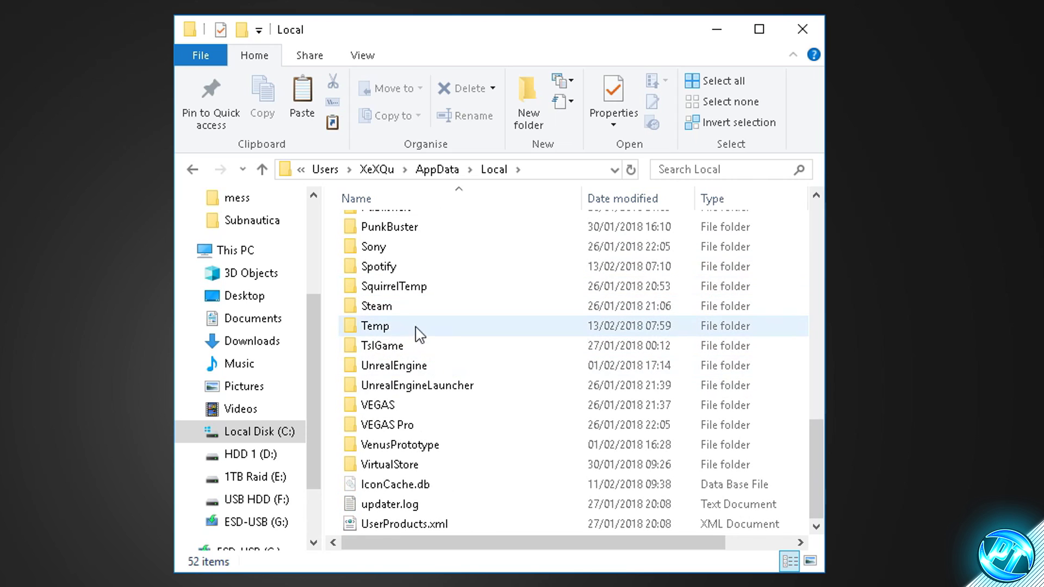
left_click(385, 329)
double_click(387, 329)
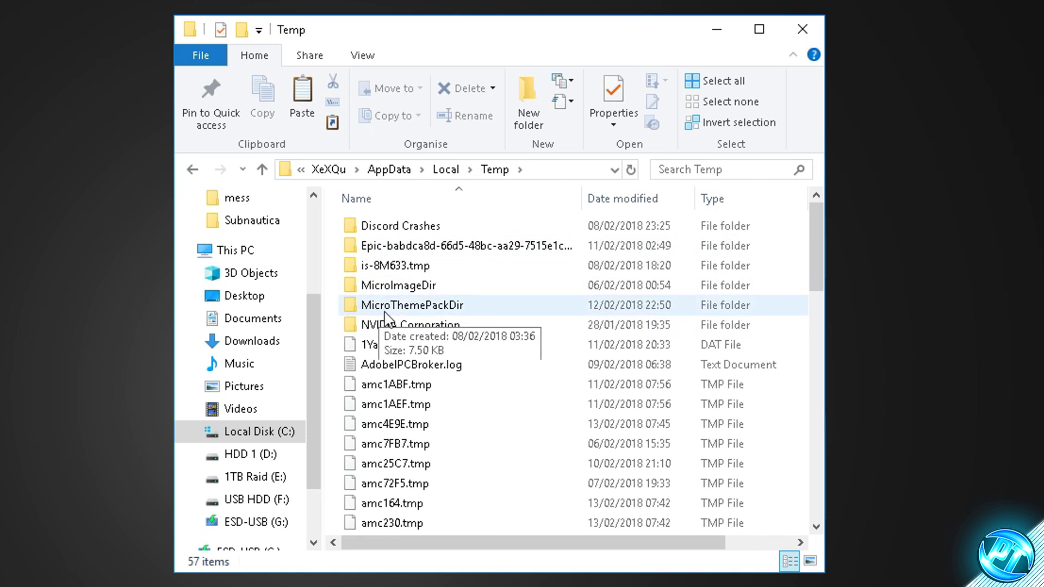
Delete everything in the Temp folder, skipping all items that are in use, and close the folder window
scroll(400, 402, "down", 1)
scroll(443, 419, "up", 1)
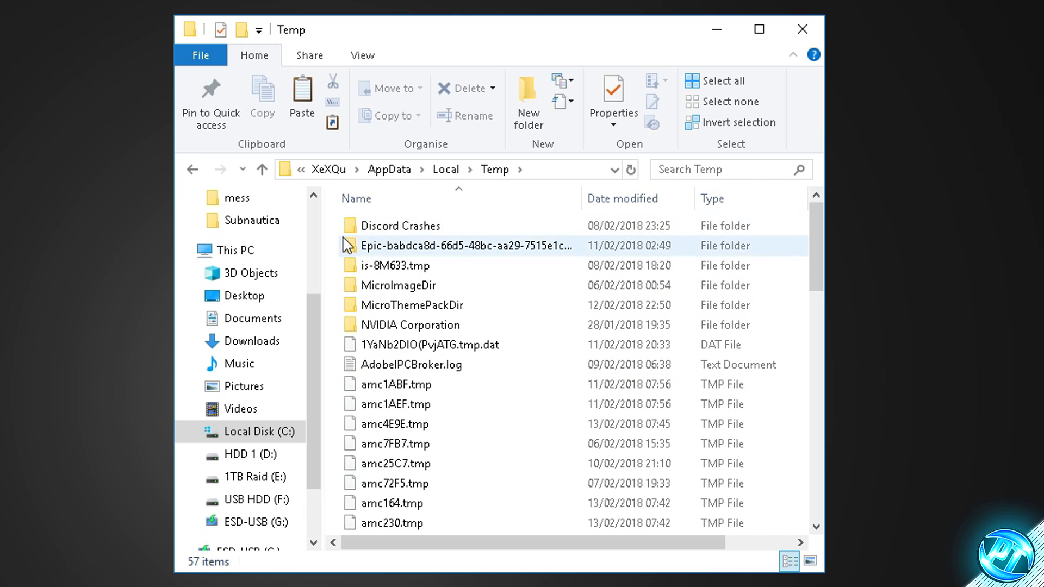
left_click_drag(337, 229, 429, 530)
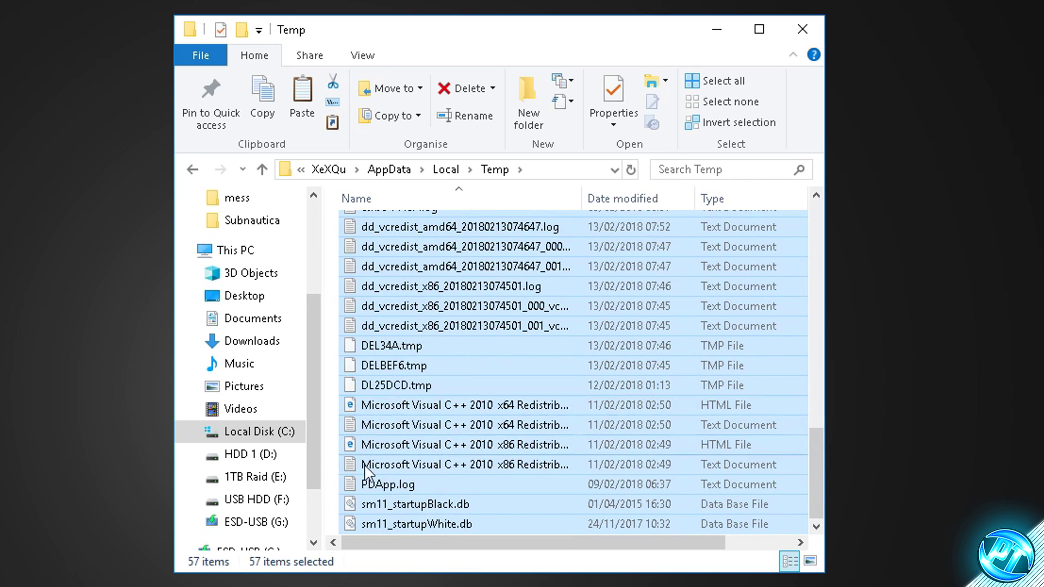
right_click(414, 426)
key("Delete")
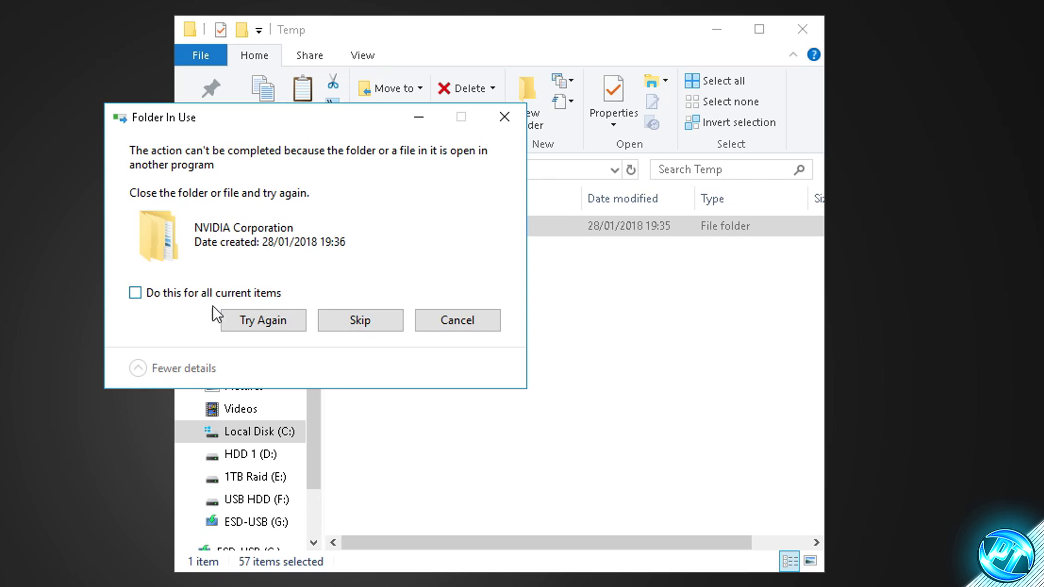
left_click(135, 293)
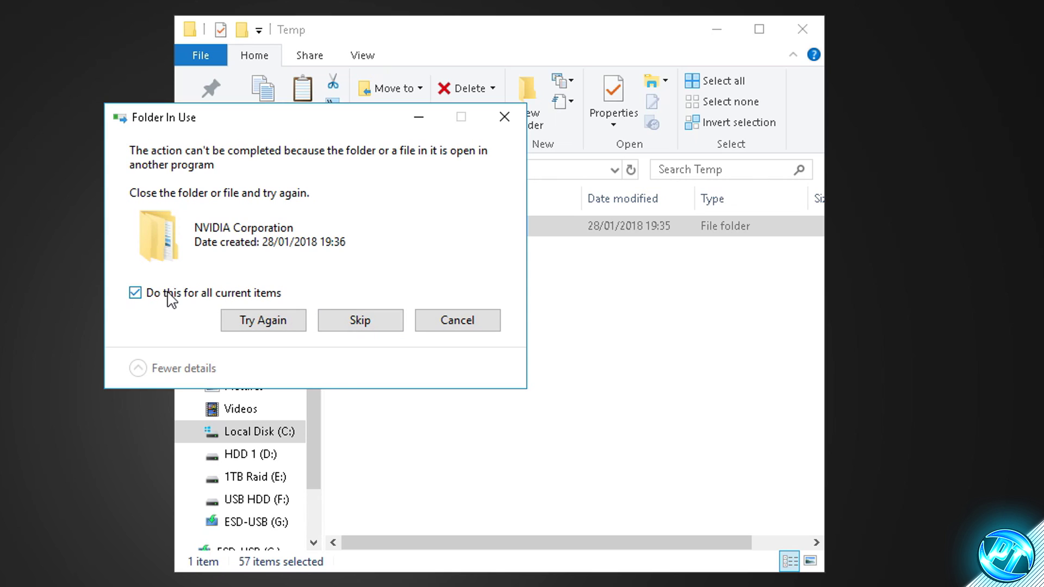
left_click(353, 323)
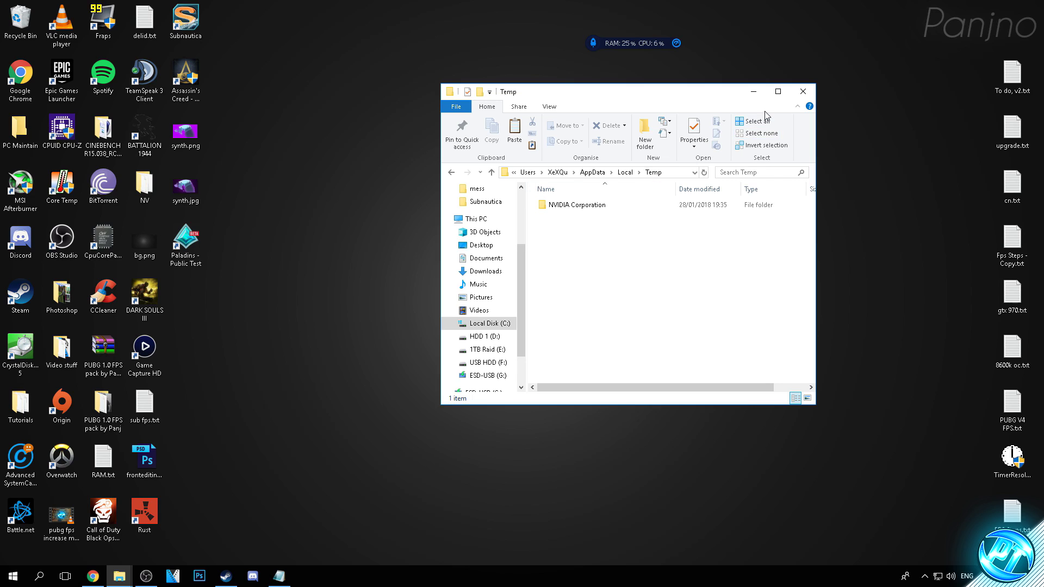
left_click(800, 93)
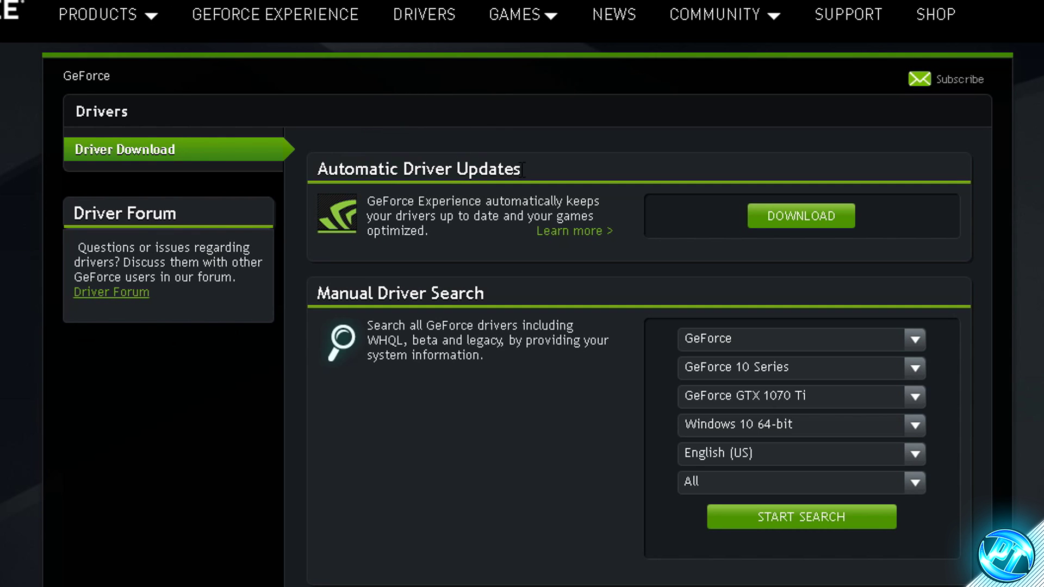
Review the automatic driver update options on the GeForce drivers page and the AMD driver download page in the browser
left_click_drag(328, 168, 488, 170)
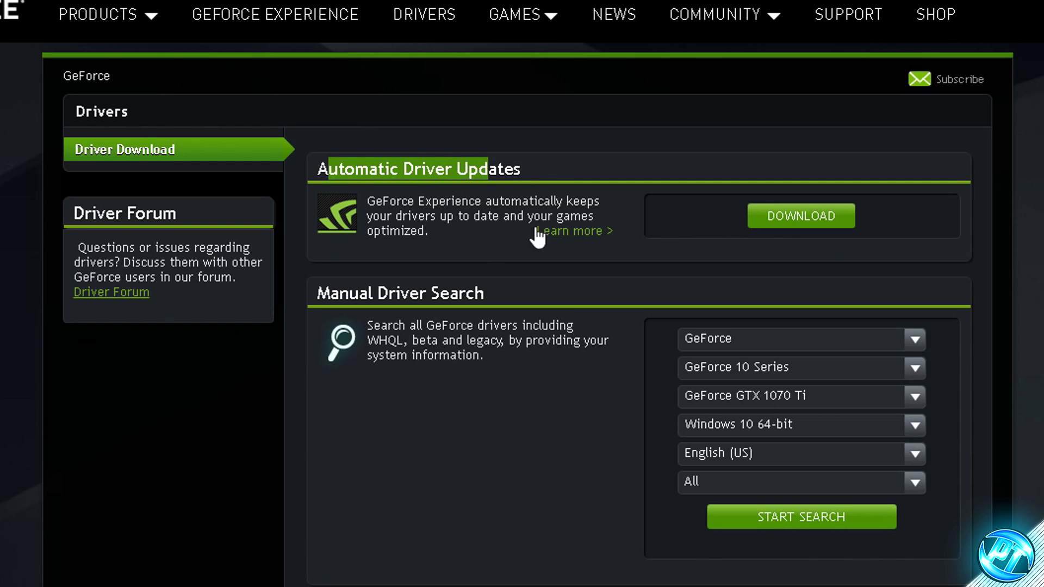
left_click(641, 205)
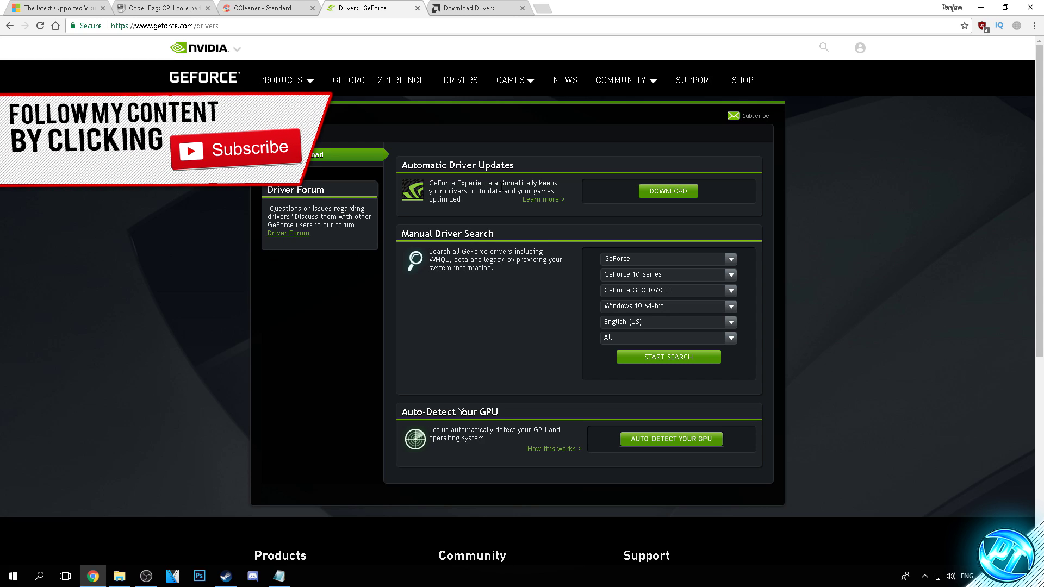
left_click(454, 9)
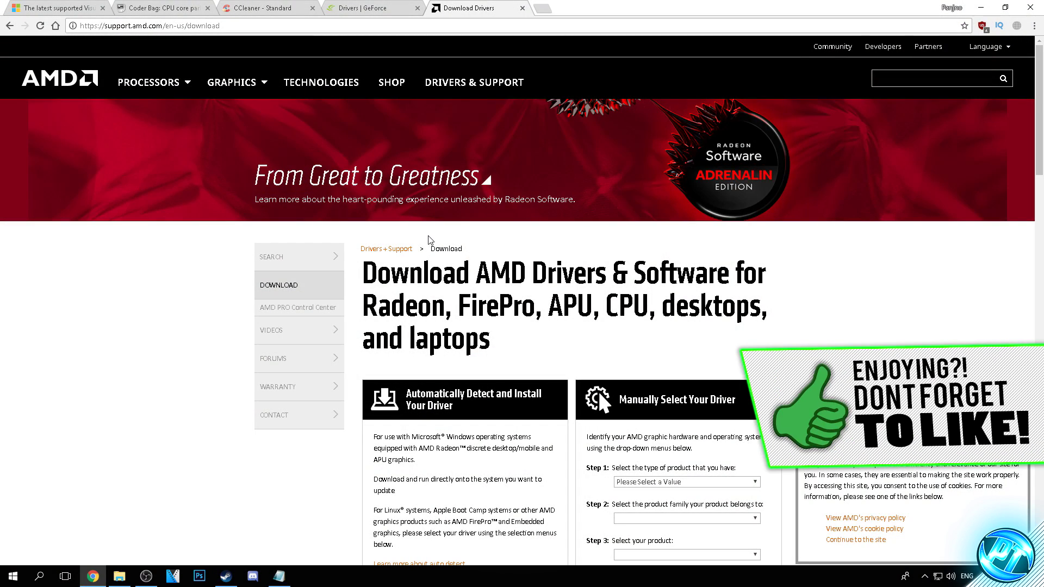
scroll(342, 339, "down", 2)
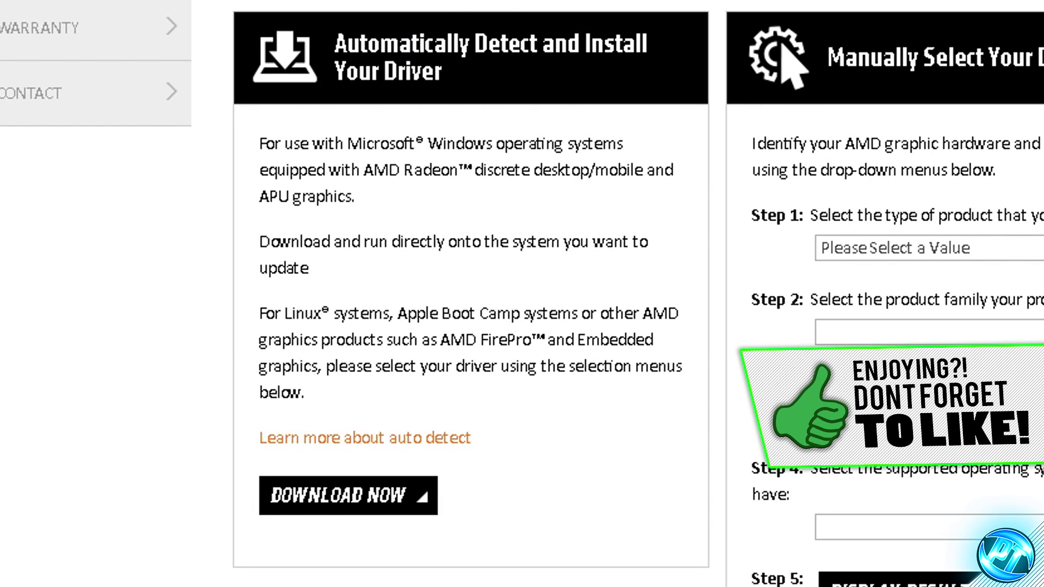
left_click_drag(488, 43, 644, 52)
left_click(473, 76)
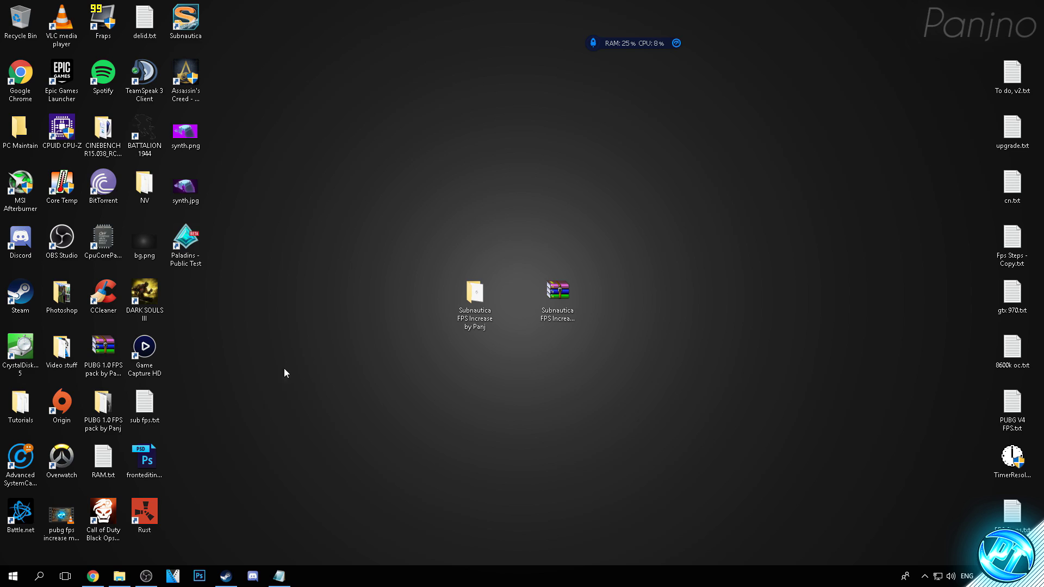
Find This PC through system search, open its properties, and open the Performance Options from the advanced system settings
key("super")
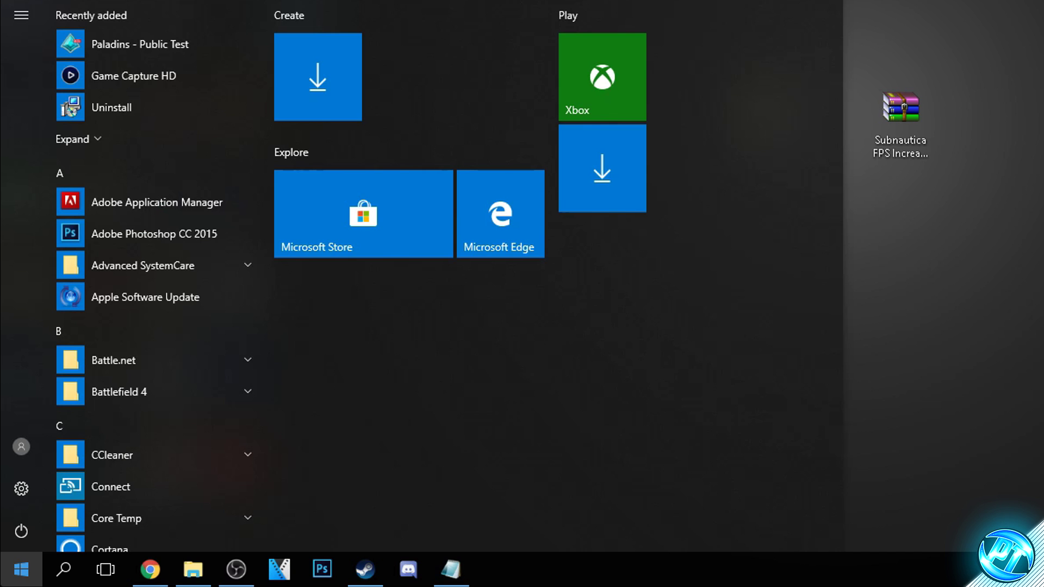
type("this pc")
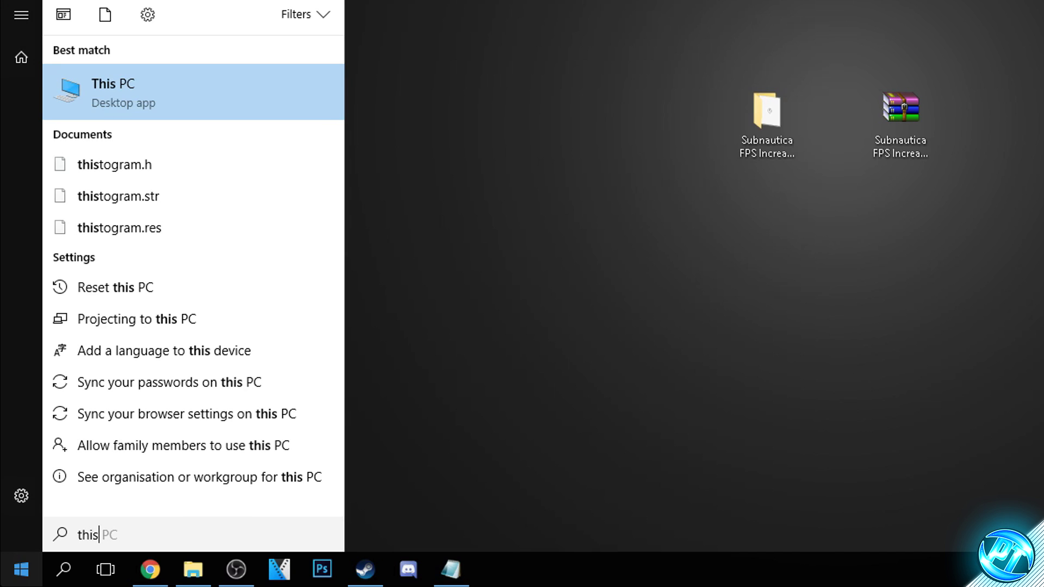
right_click(160, 95)
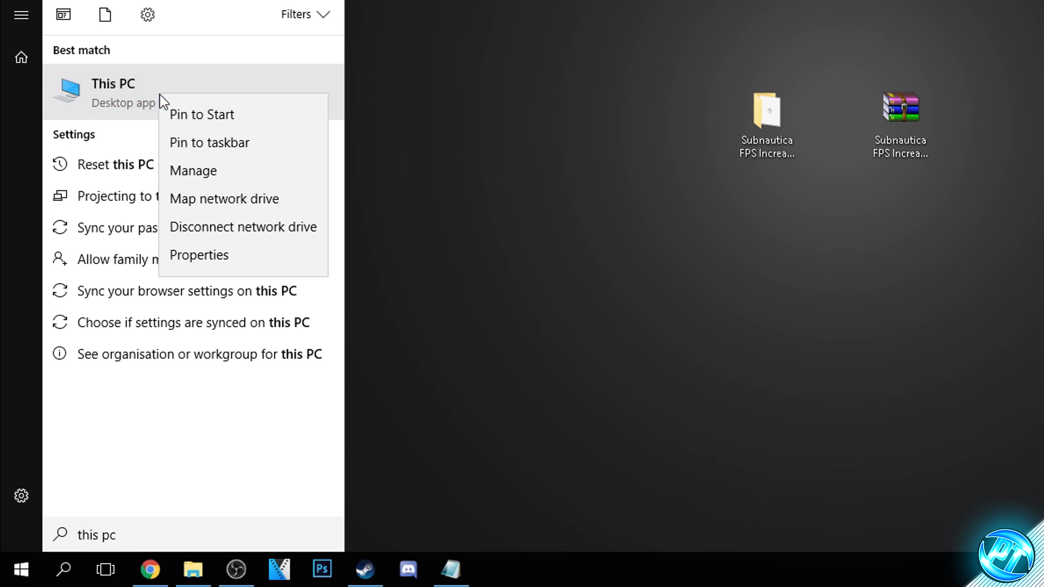
left_click(221, 257)
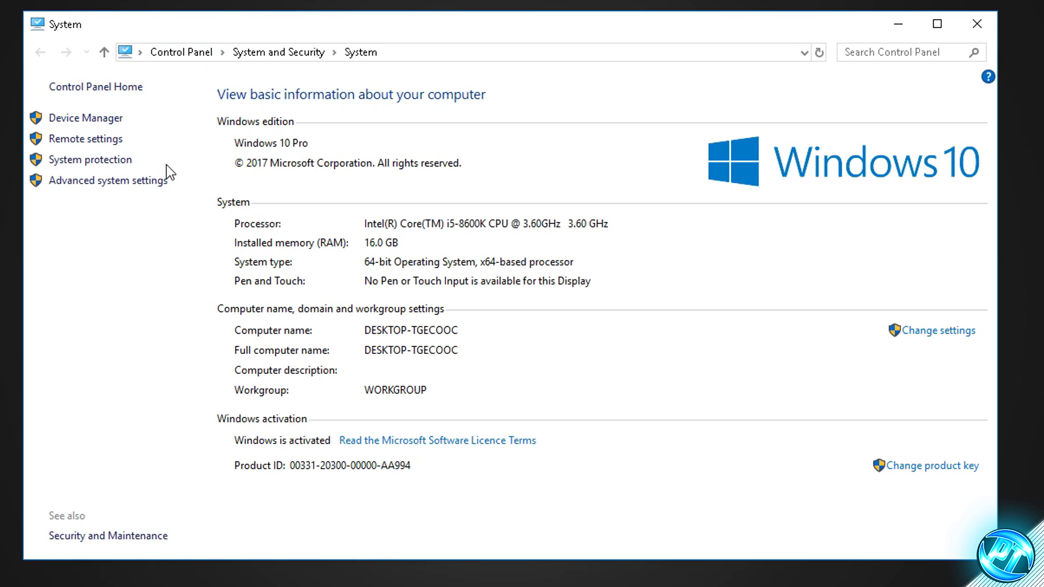
left_click(87, 181)
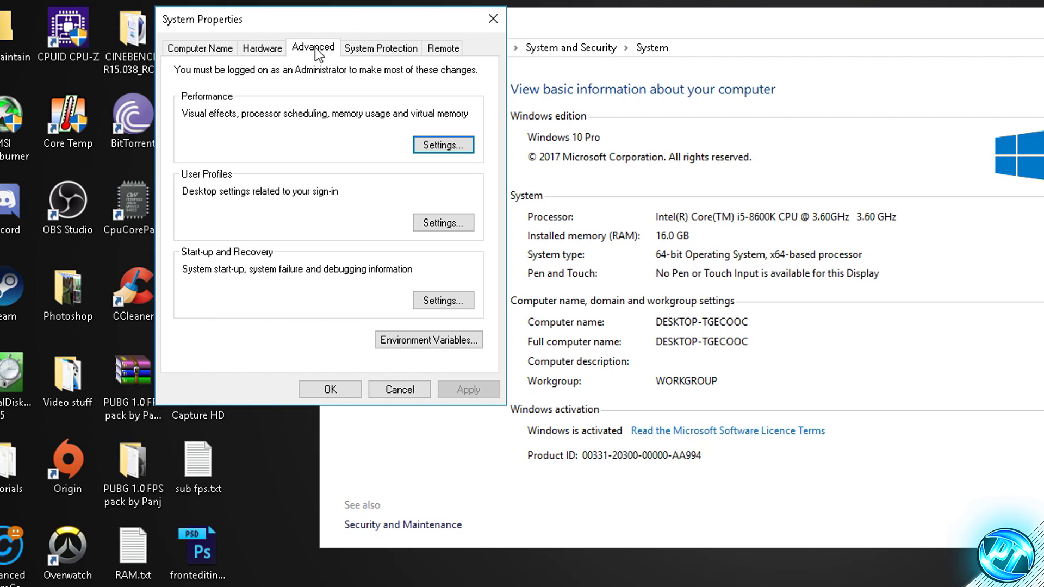
left_click(443, 144)
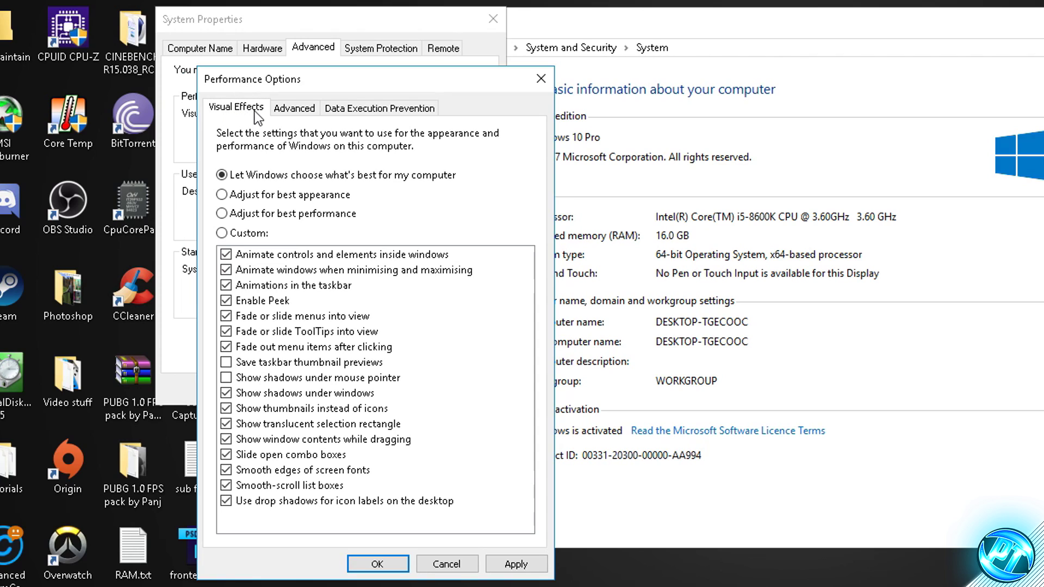
Switch the Windows visual effects to Custom and disable every effect in the list
left_click(224, 232)
left_click(227, 255)
left_click(226, 271)
left_click(227, 285)
left_click(227, 301)
left_click(227, 315)
left_click(227, 331)
left_click(227, 346)
left_click(227, 393)
left_click(226, 408)
left_click(227, 423)
left_click(227, 439)
left_click(227, 454)
left_click(227, 469)
left_click(227, 484)
left_click(227, 501)
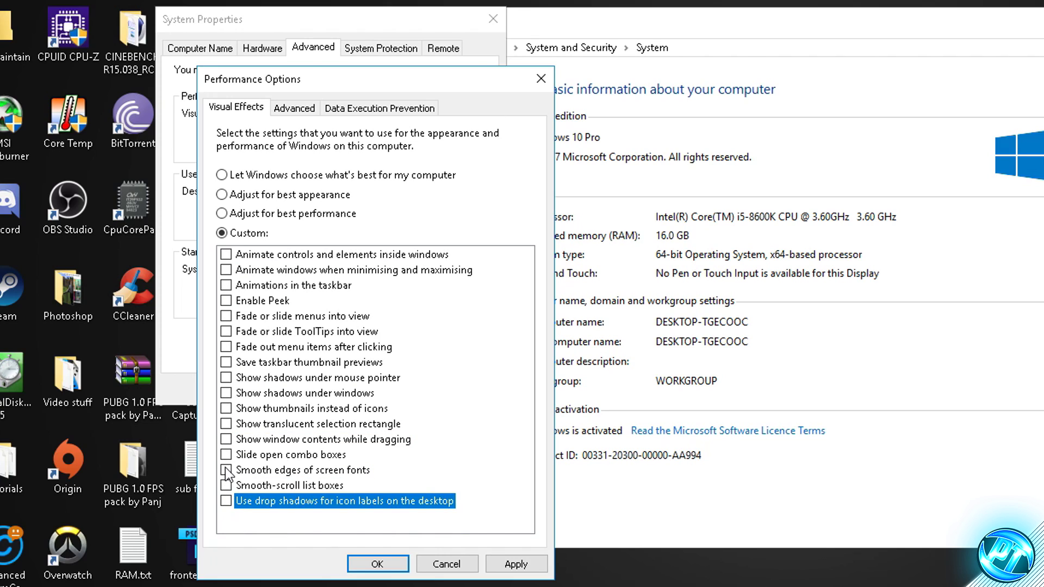
Enable Show thumbnails instead of icons, leave Smooth edges of screen fonts disabled, and apply the visual effects
left_click(226, 470)
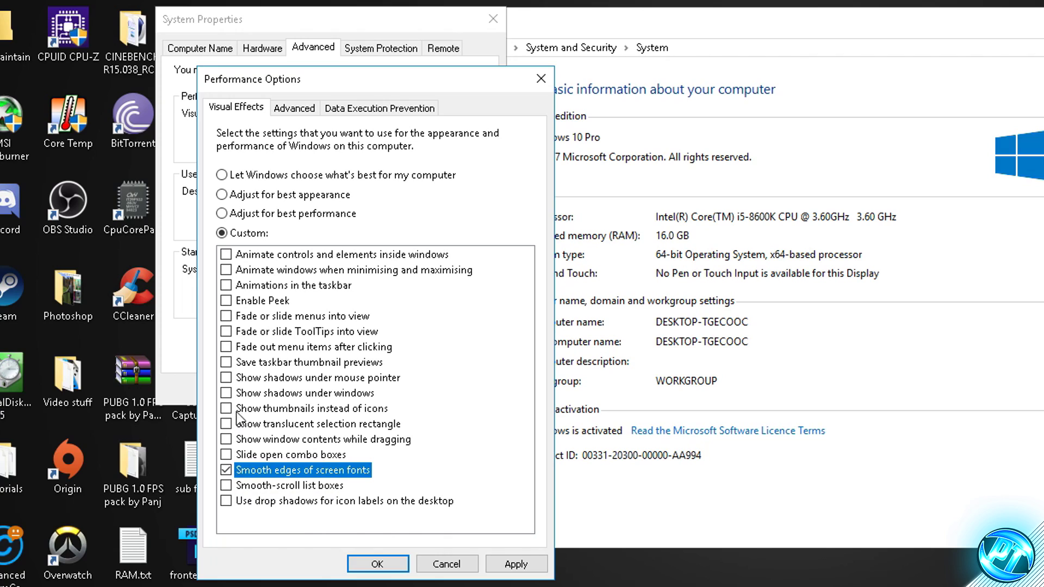
left_click(306, 408)
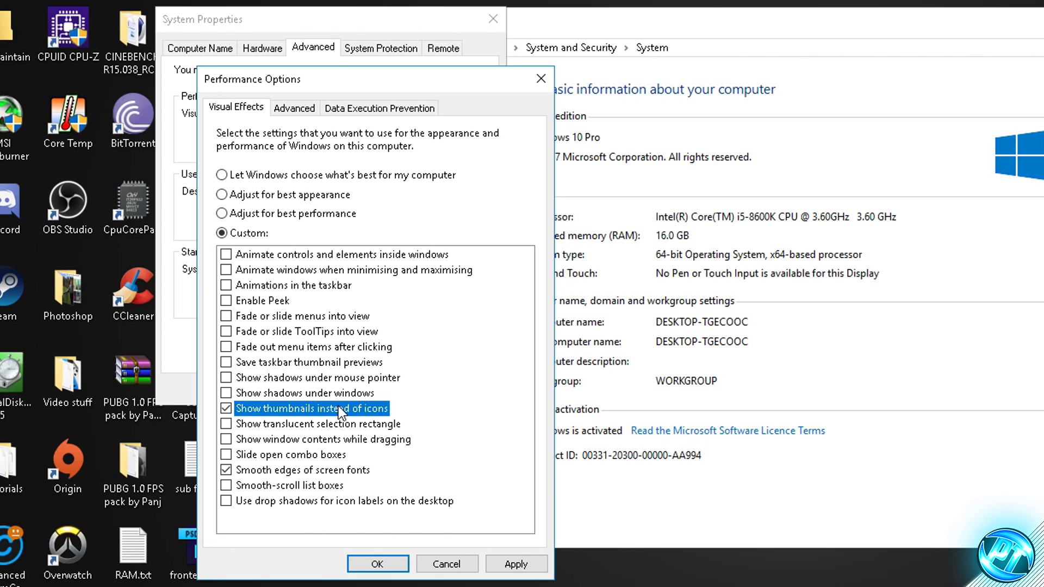
left_click(256, 471)
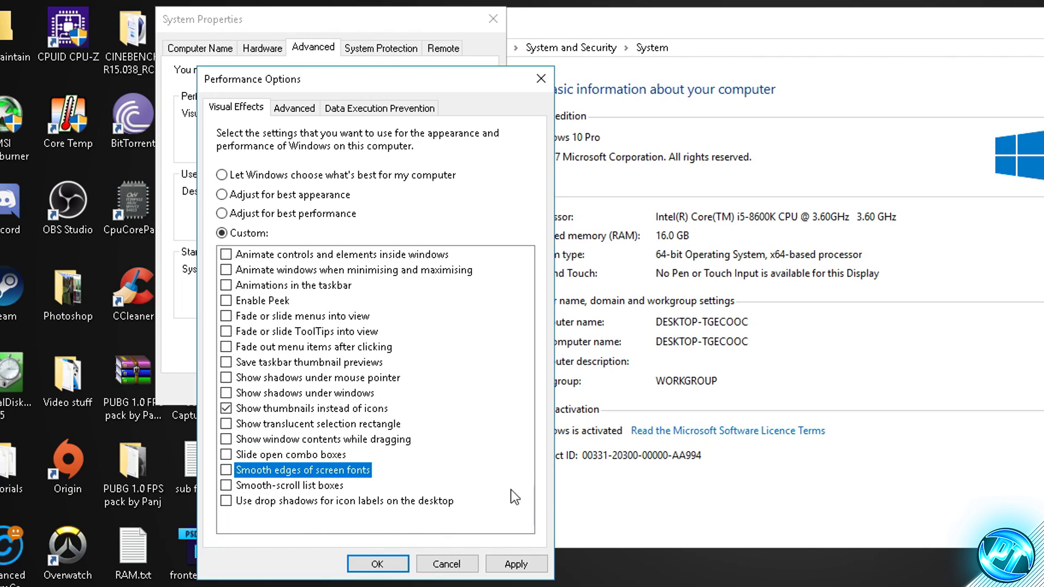
left_click(523, 564)
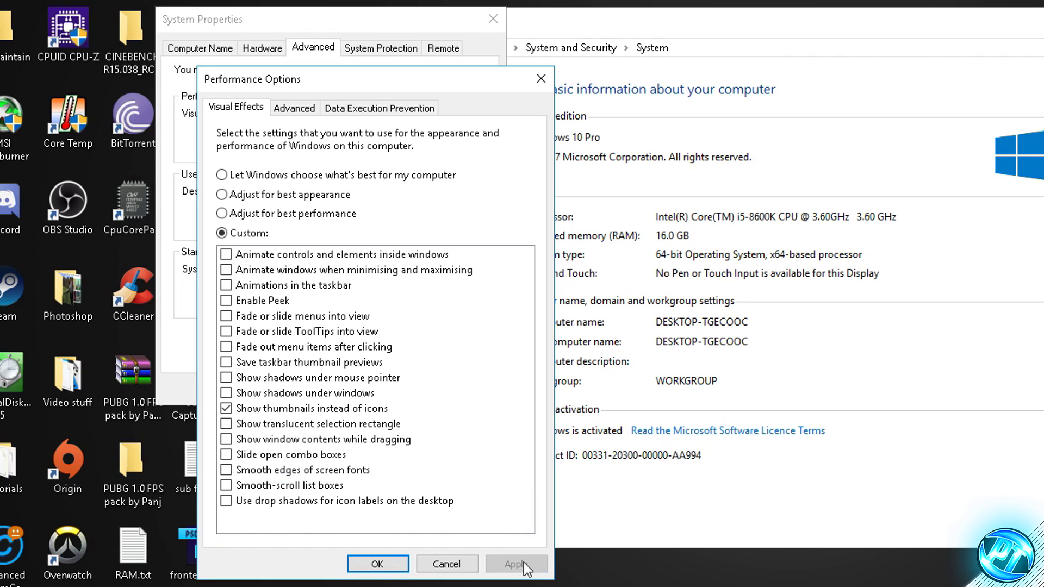
Adjust processor scheduling for Programs and disable automatic paging file management for all drives in the virtual memory settings
left_click(292, 109)
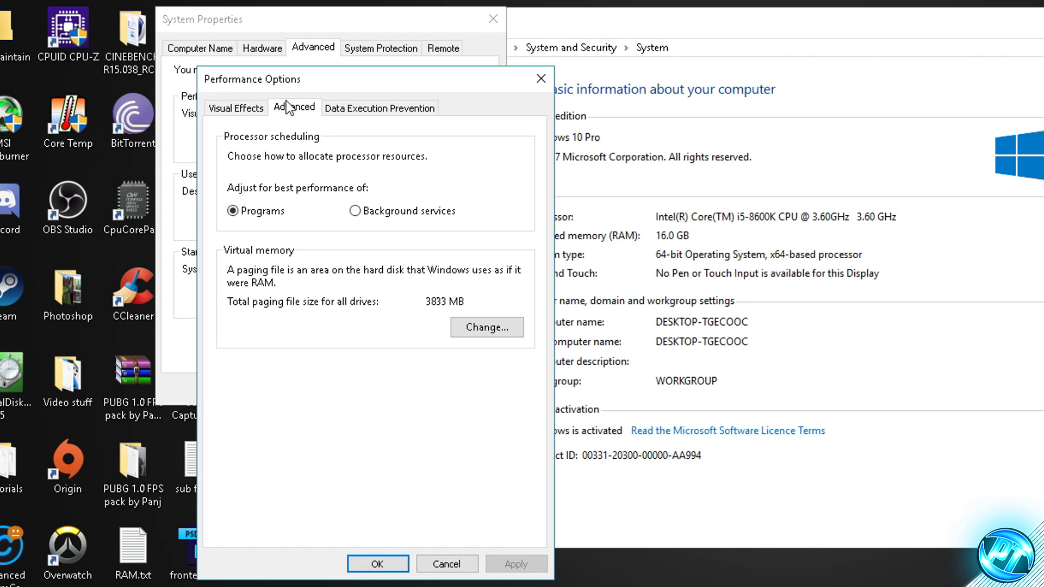
left_click(252, 214)
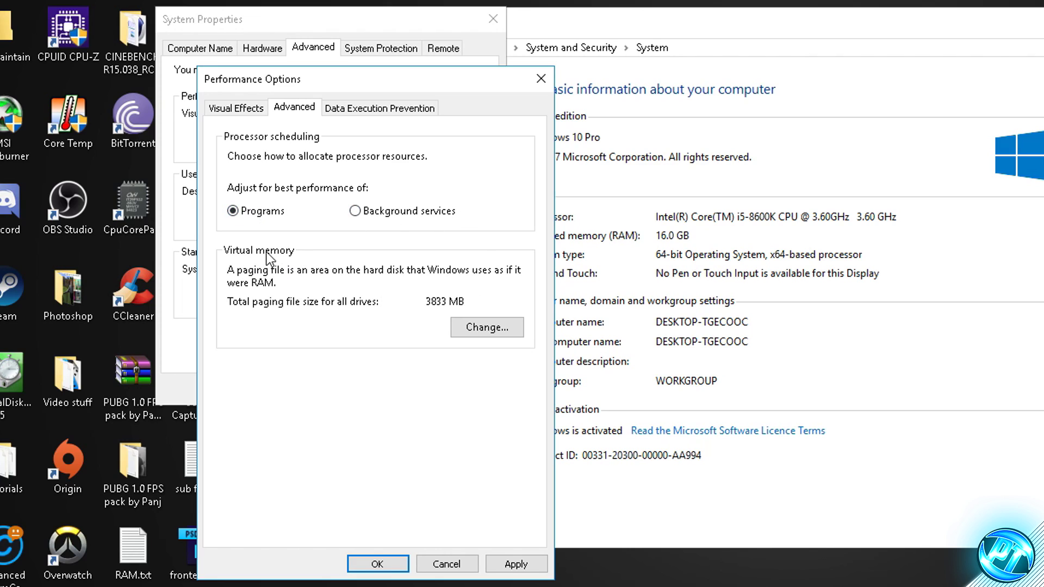
left_click(474, 328)
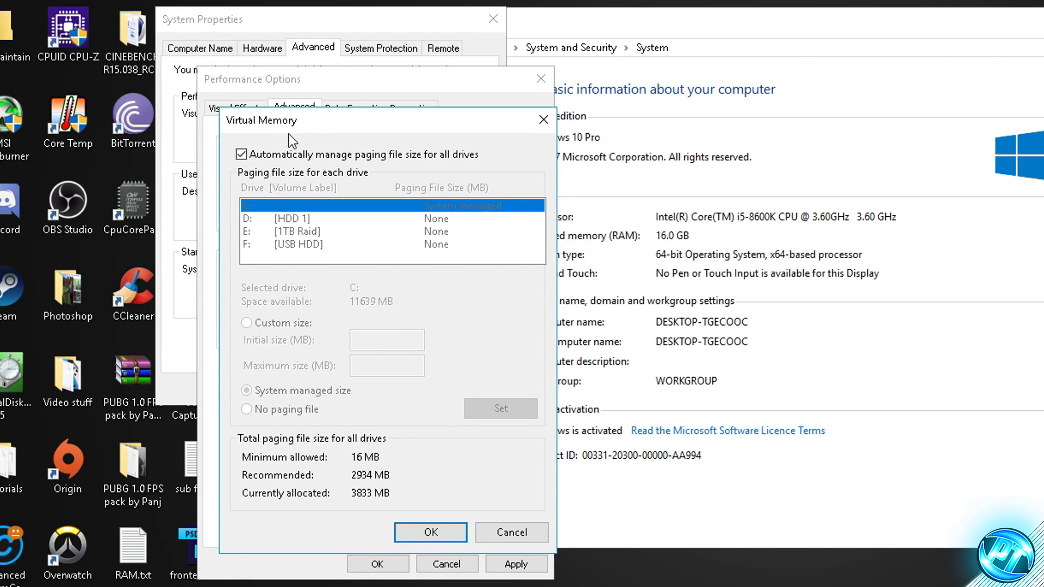
left_click_drag(308, 119, 314, 122)
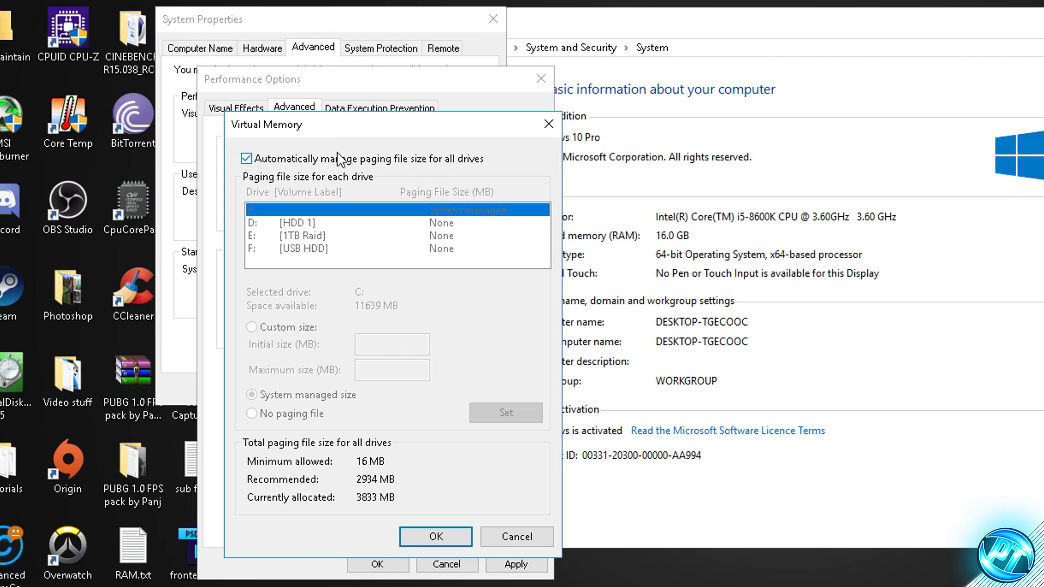
left_click(248, 159)
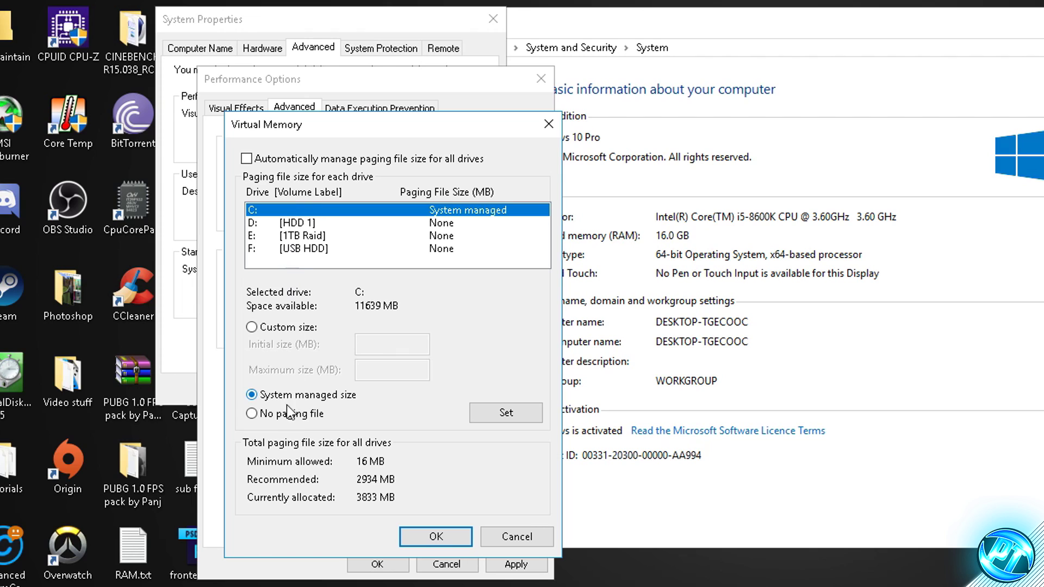
Set drive C: to No paging file and accept the warning
left_click(266, 415)
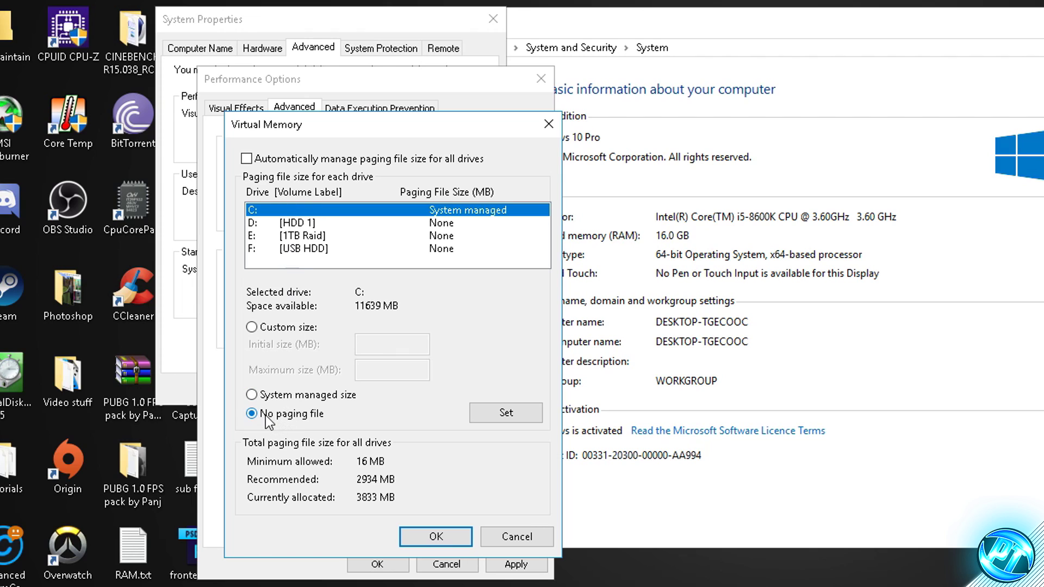
left_click(506, 415)
left_click(845, 355)
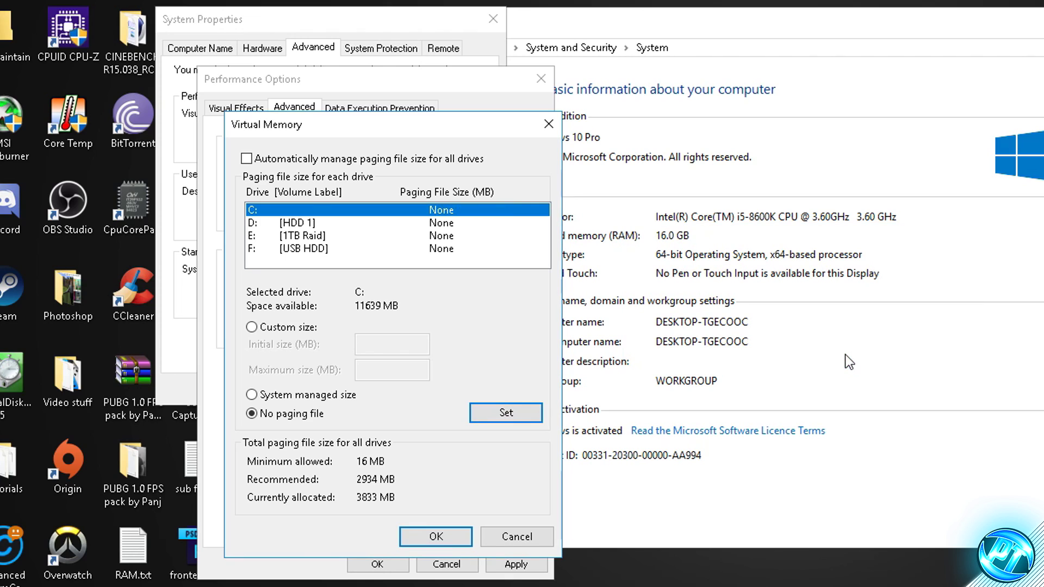
Set No paging file for drives D:, E: and F: in the virtual memory settings
left_click(309, 223)
left_click(506, 415)
left_click(419, 237)
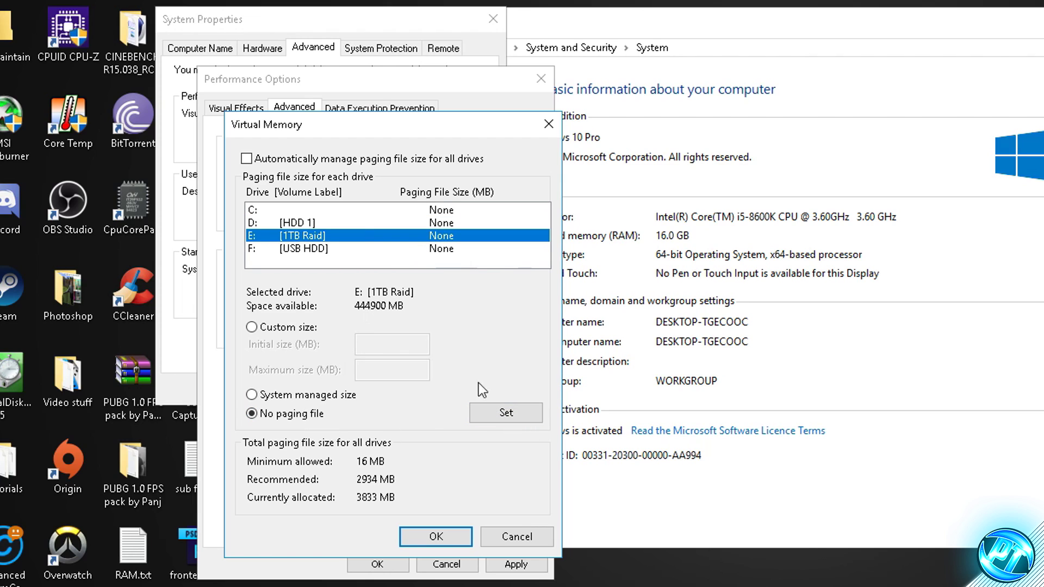
left_click(493, 405)
left_click(333, 249)
left_click(490, 416)
Set drive C: to System managed size, confirm the virtual memory changes and apply the performance options
left_click(334, 210)
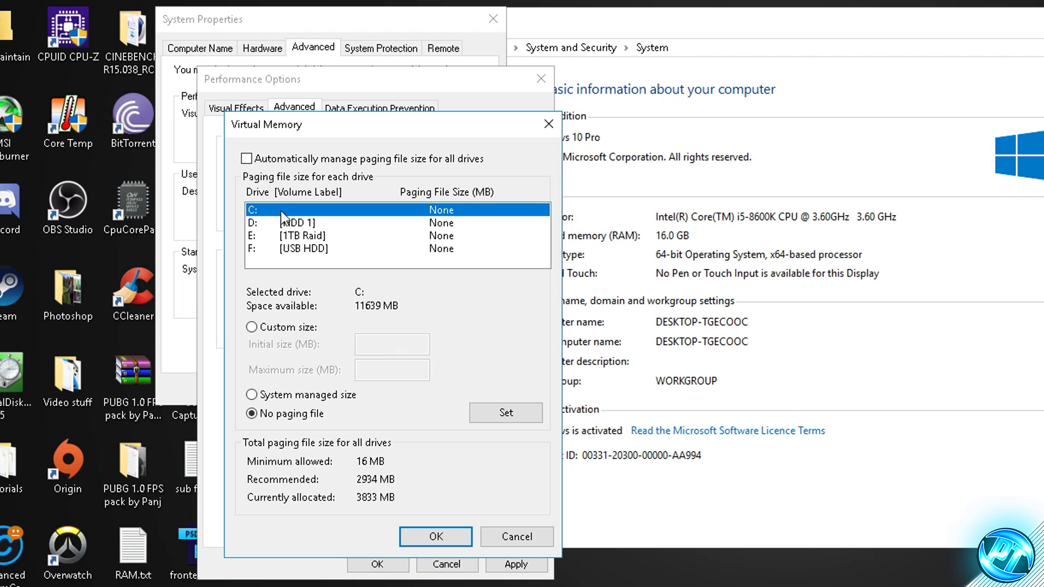
key("alt+y")
left_click(498, 416)
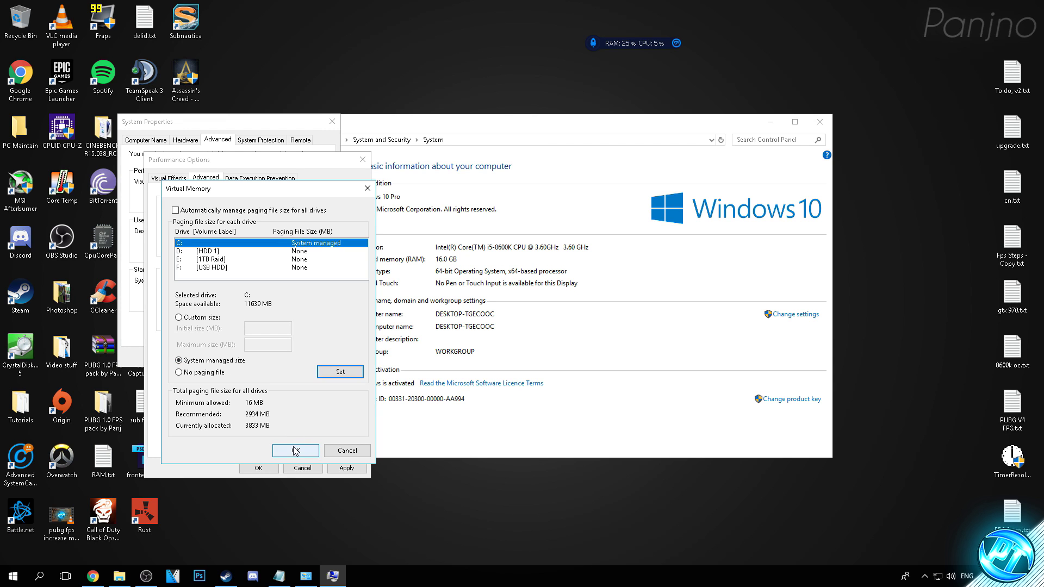
left_click(436, 536)
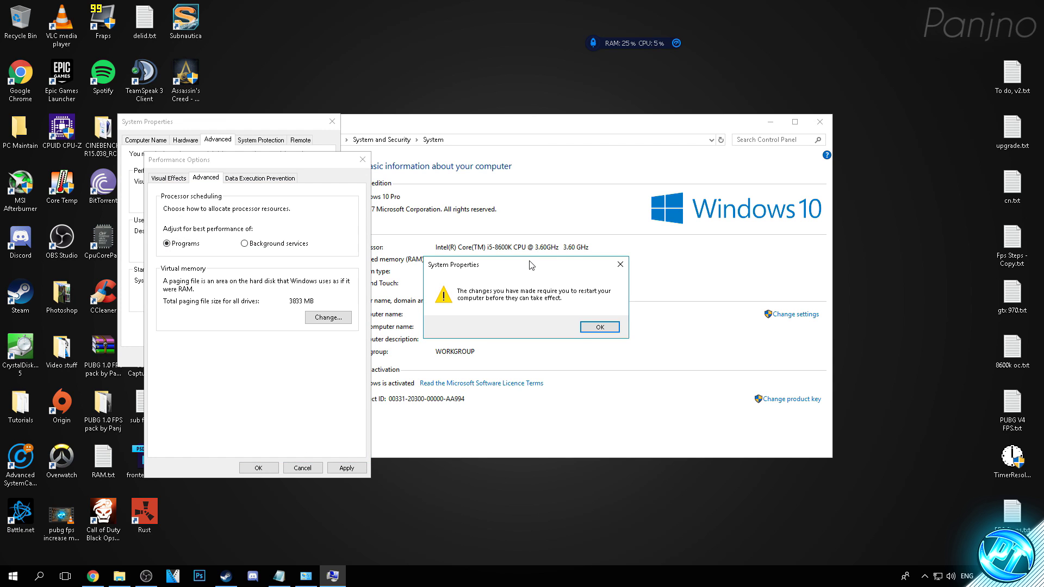
left_click(599, 326)
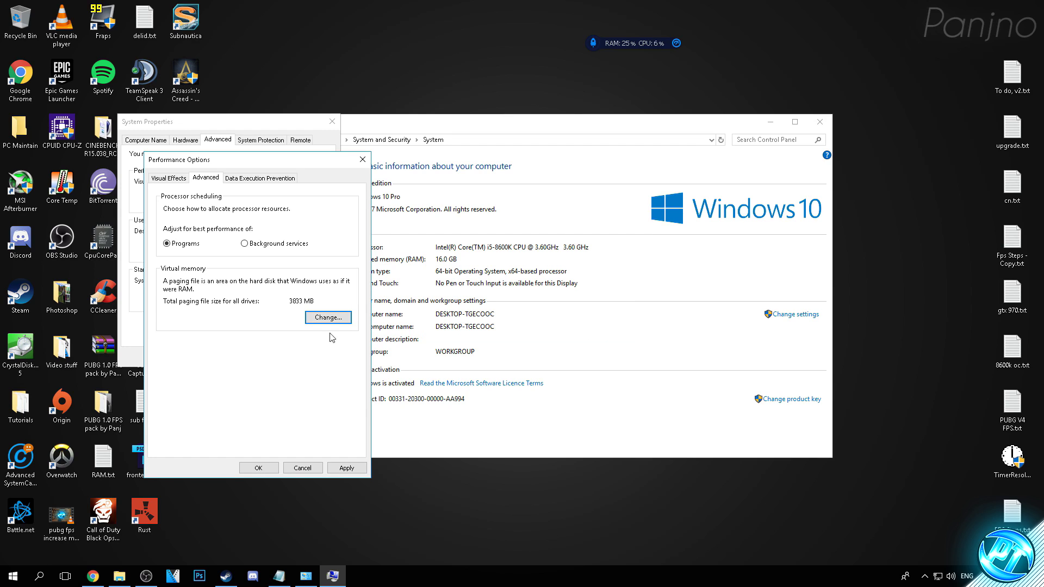
left_click(347, 468)
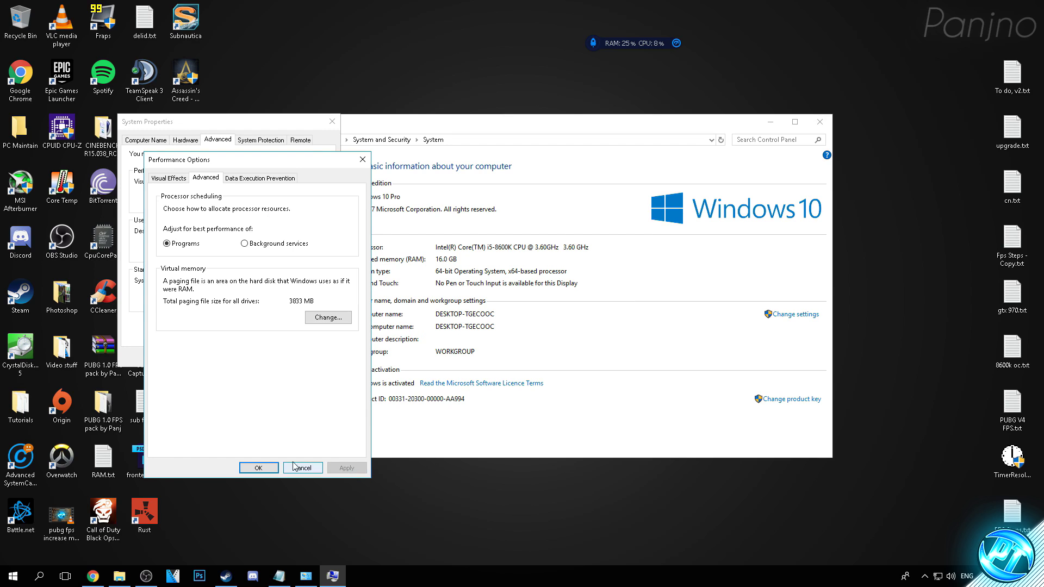
Confirm and close the performance options and system properties, postpone the restart, and close the System window
left_click(259, 468)
left_click(228, 357)
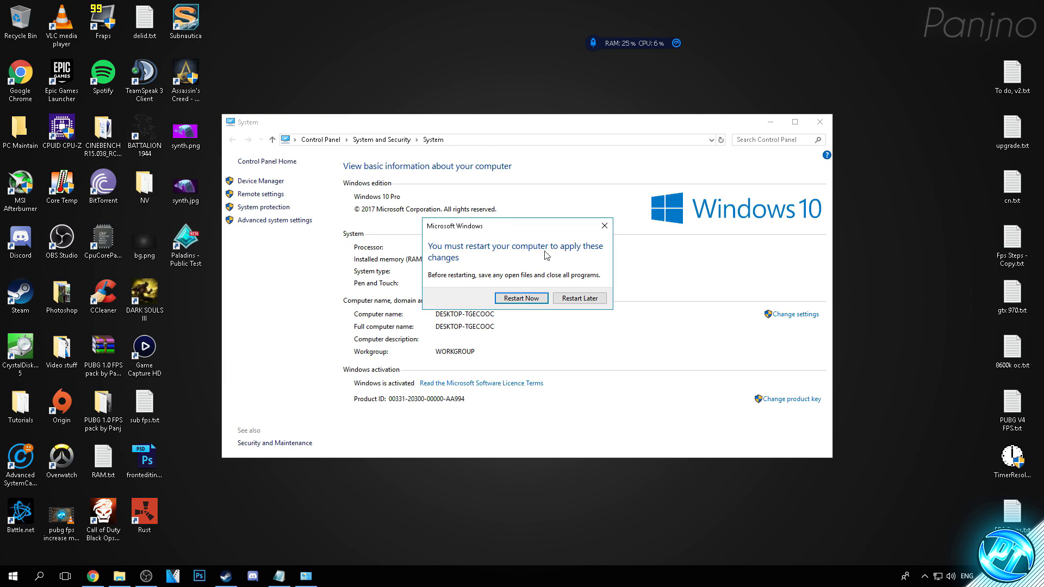
left_click(580, 298)
key("alt+F4")
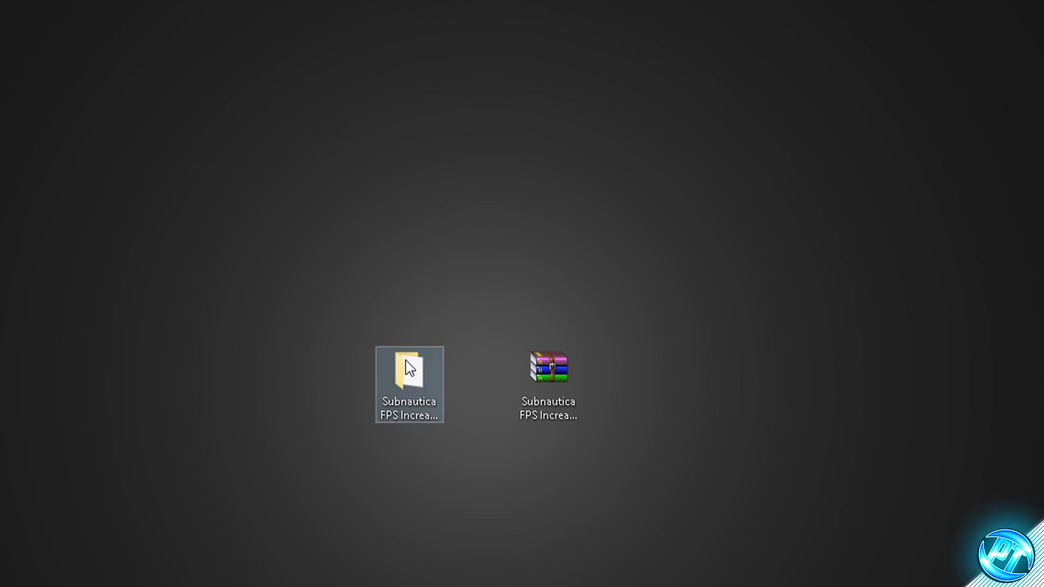
Move TimerResolution.exe from the Subnautica FPS Increase by Panj folder to the desktop
double_click(408, 368)
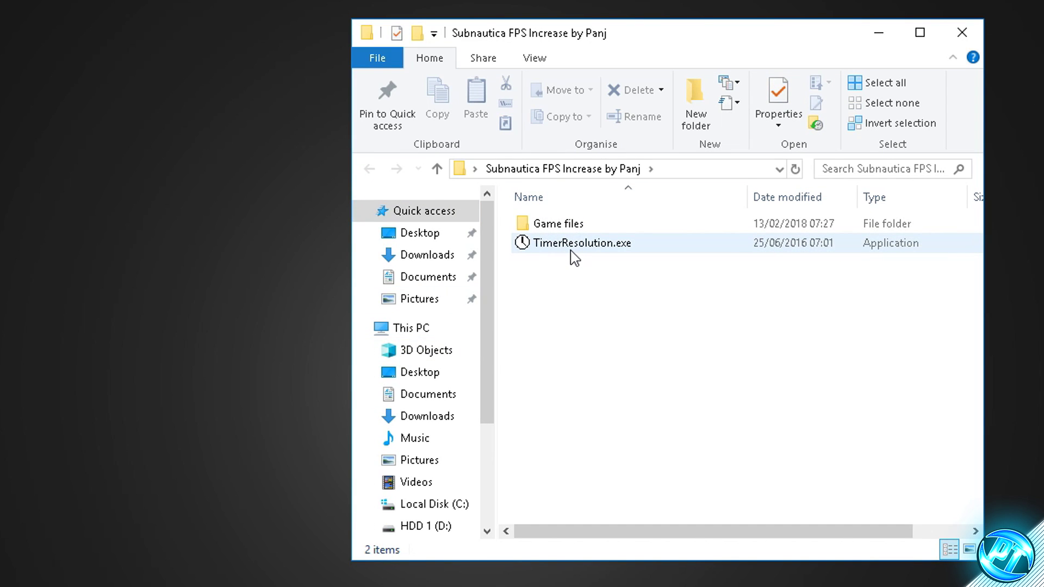
mouse_move(571, 251)
left_click_drag(570, 251, 245, 367)
key("Return")
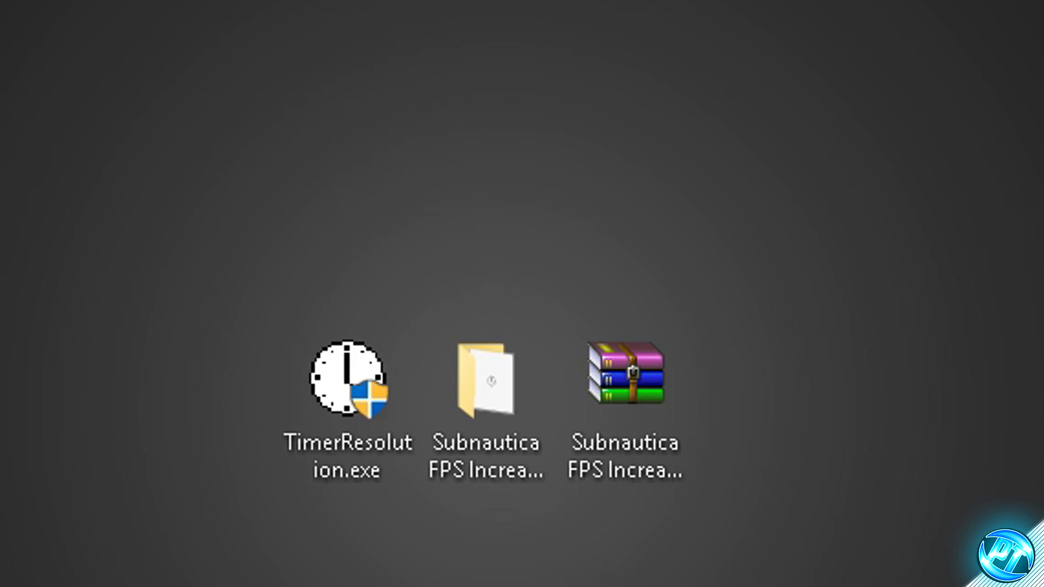
Run TimerResolution.exe, set the timer resolution to Maximum, and minimize the utility
double_click(320, 380)
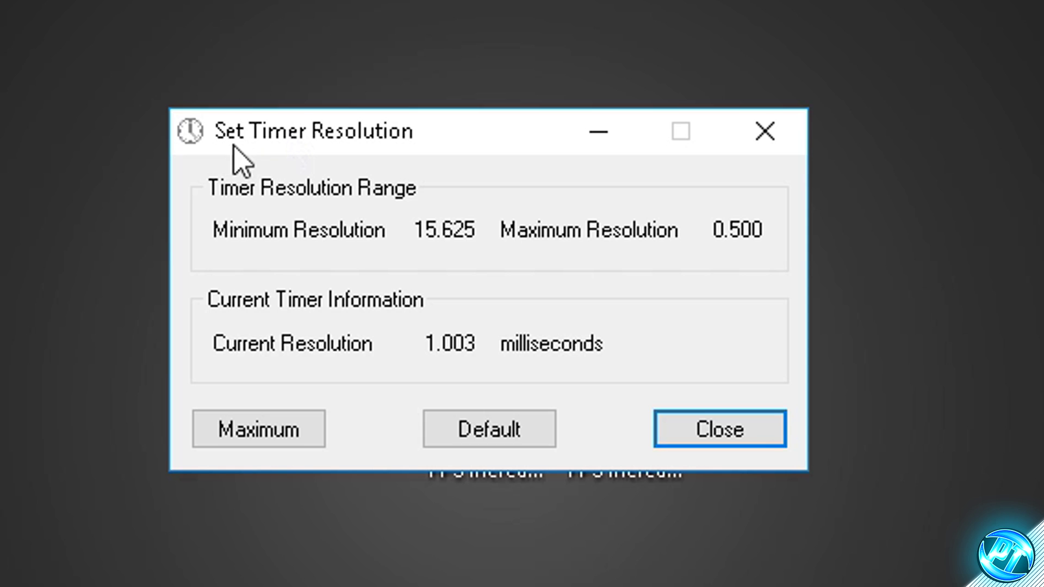
left_click(248, 434)
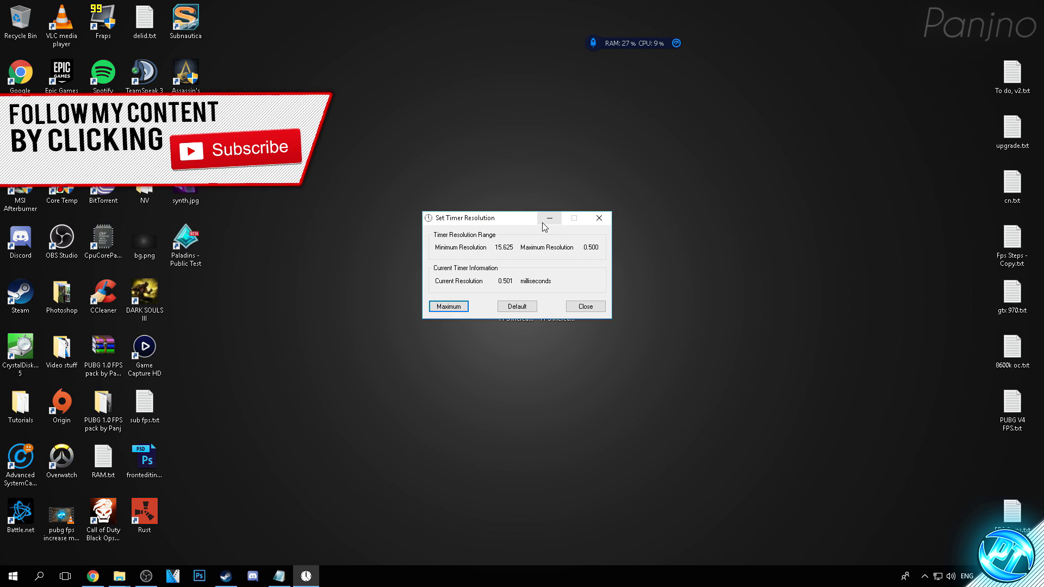
left_click(546, 218)
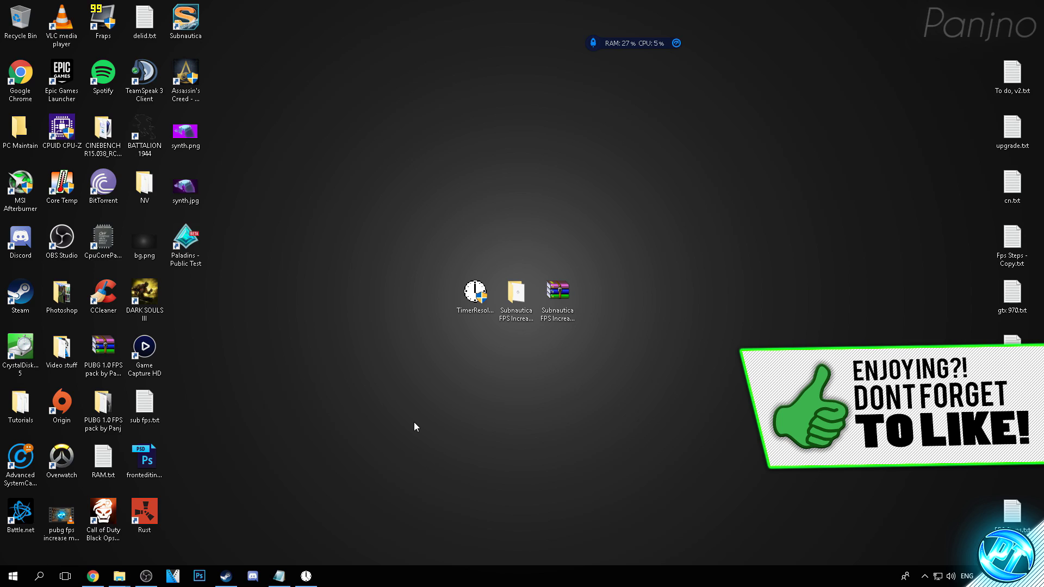
Restore the timer utility, reset the resolution to Default, and close it
left_click(306, 581)
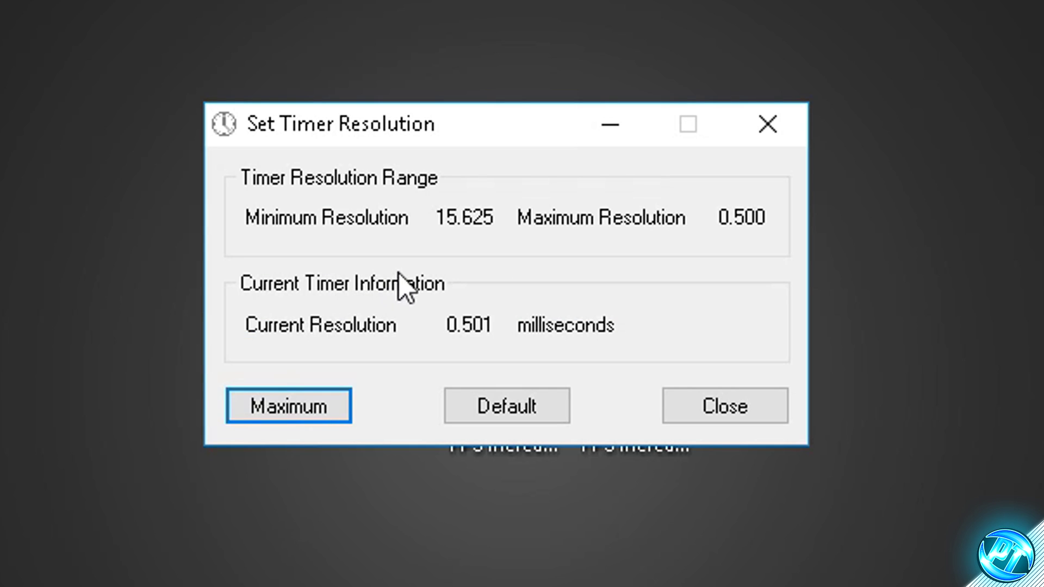
left_click(482, 407)
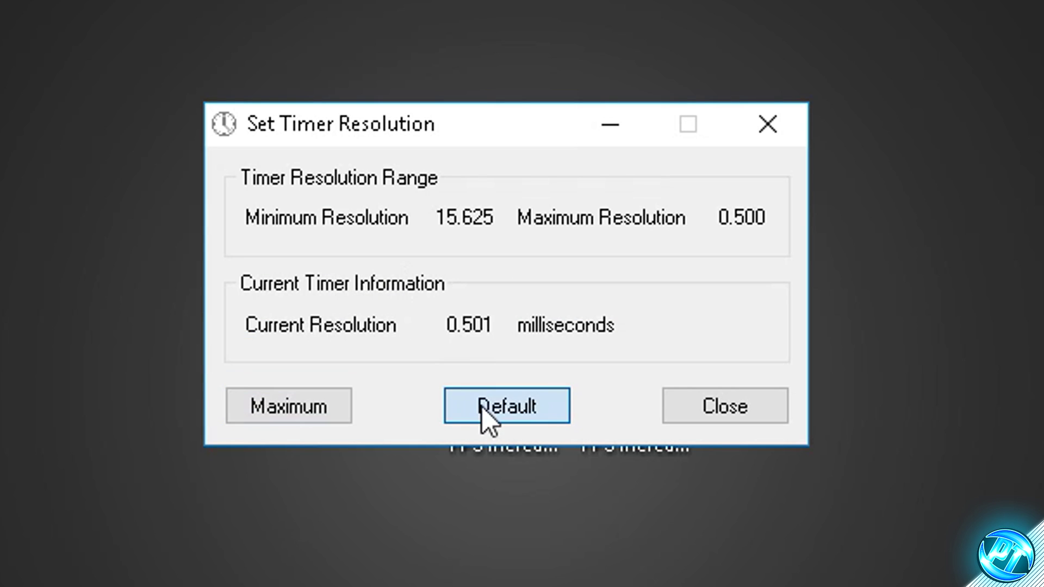
left_click(762, 138)
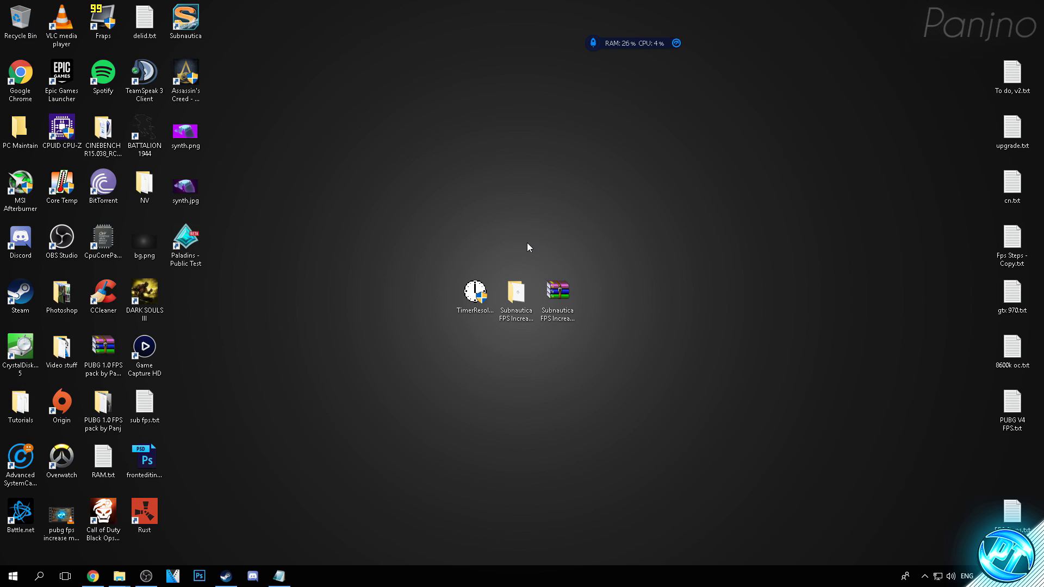
Reopen TimerResolution.exe, set its resolution back to Maximum, and leave it running minimized
double_click(463, 288)
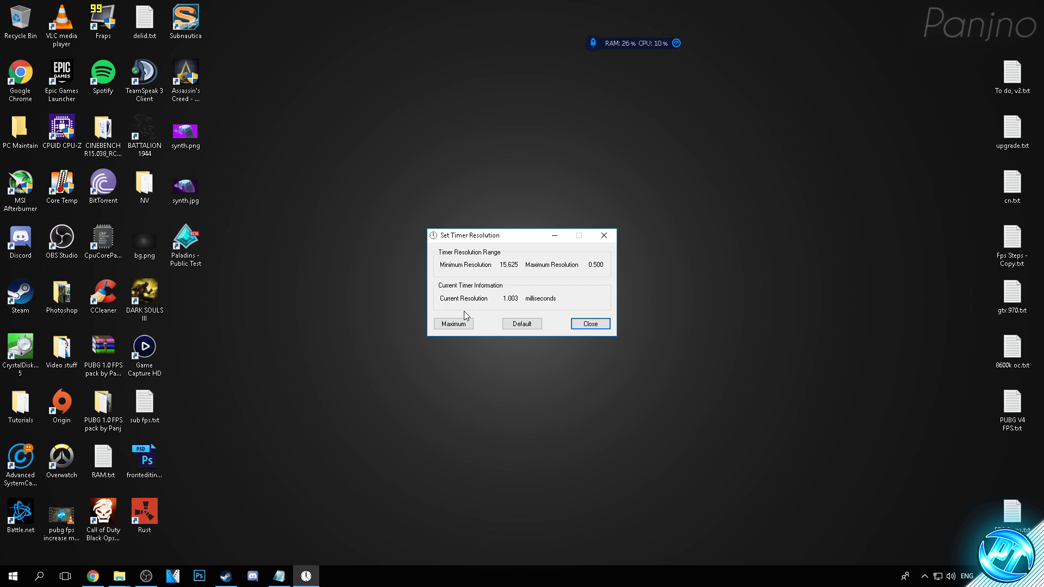
left_click(462, 325)
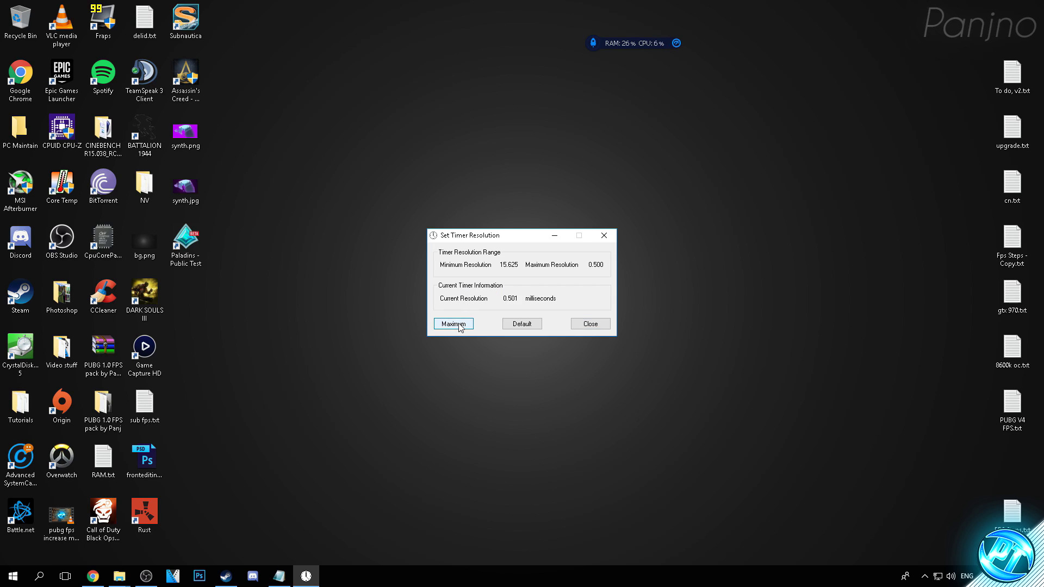
left_click(552, 237)
Switch to Steam, launch Subnautica from the library, and open the game's options
left_click(226, 576)
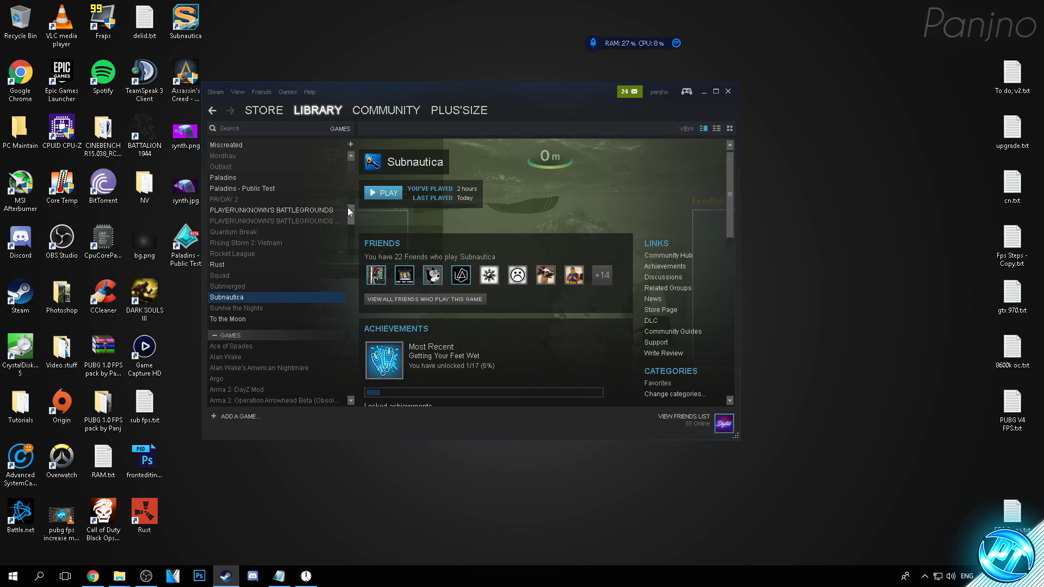
left_click(392, 195)
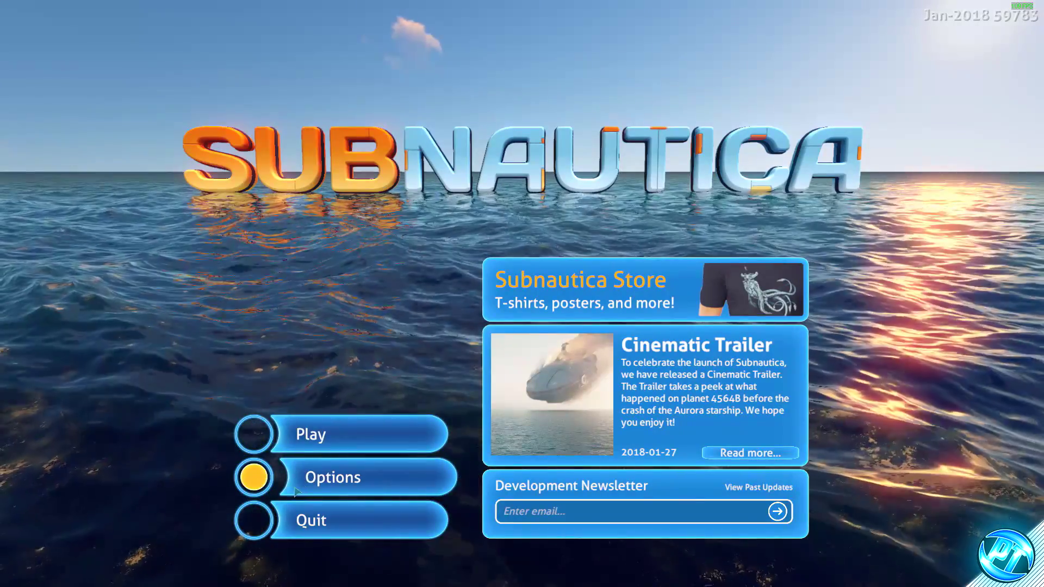
left_click(296, 491)
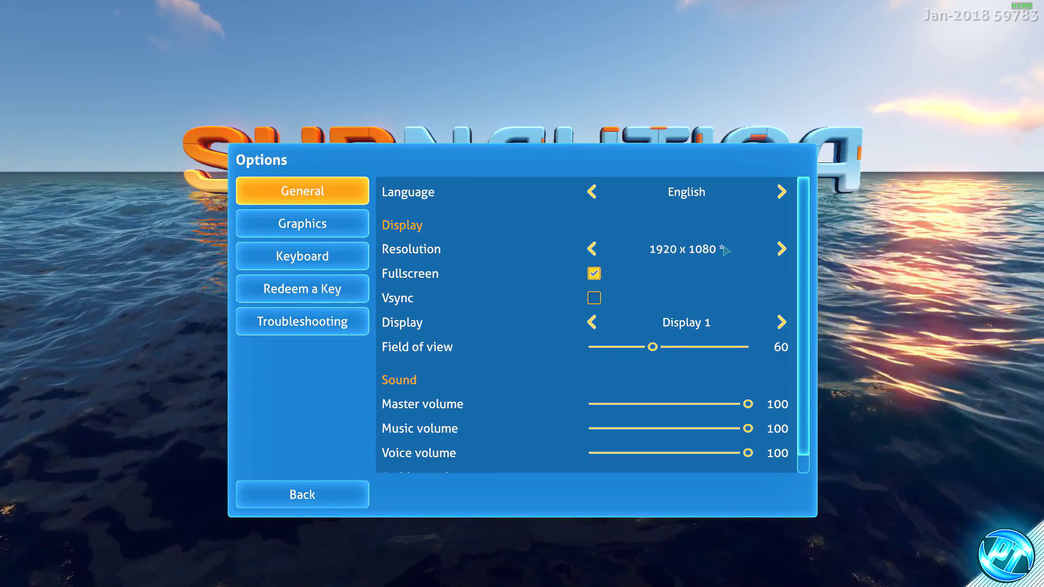
Try lower resolutions, return to 1920 x 1080 with Fullscreen enabled, and set the field of view to 90
left_click(591, 250)
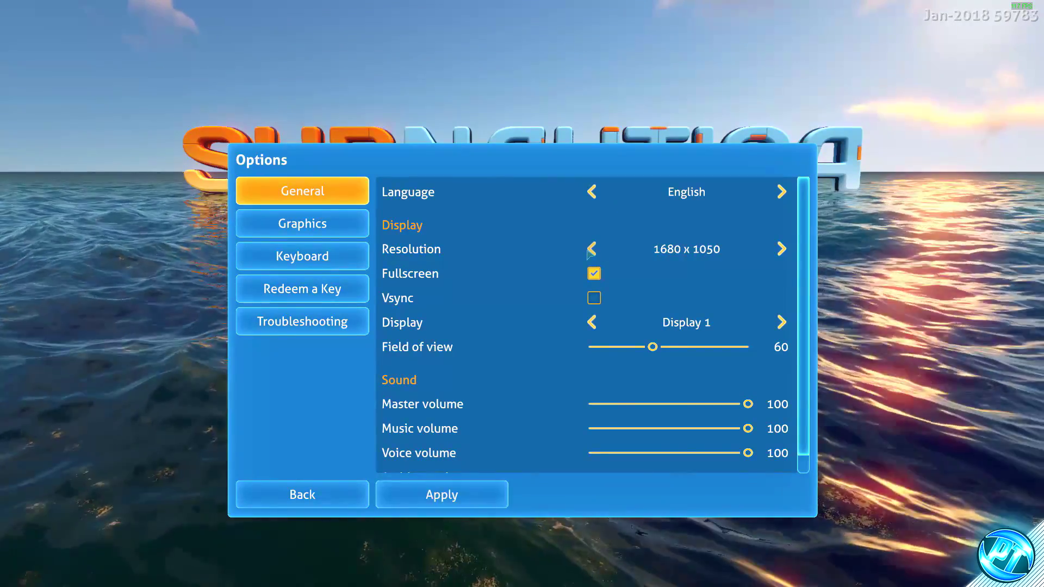
left_click(591, 250)
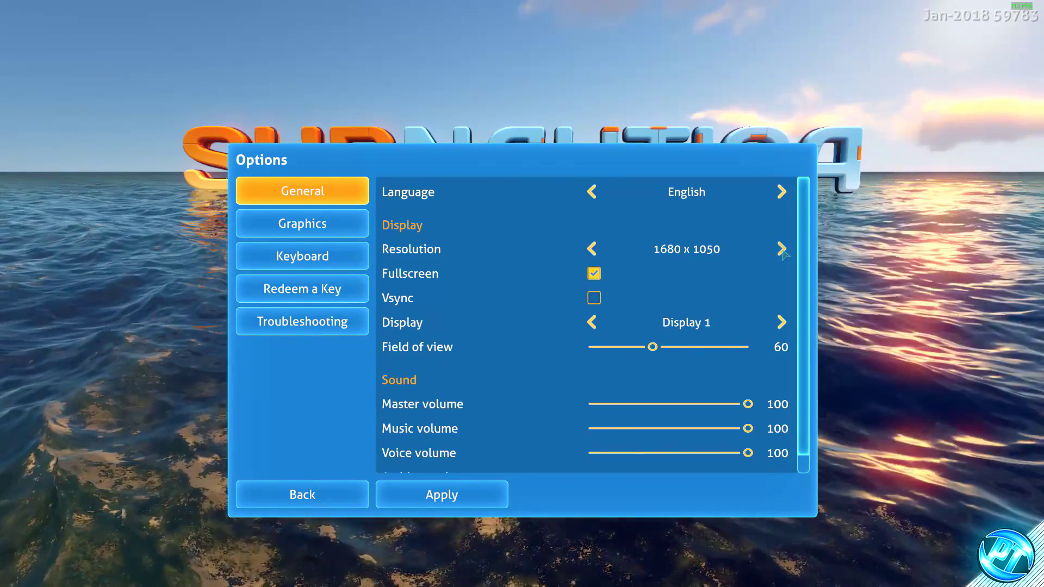
left_click(781, 249)
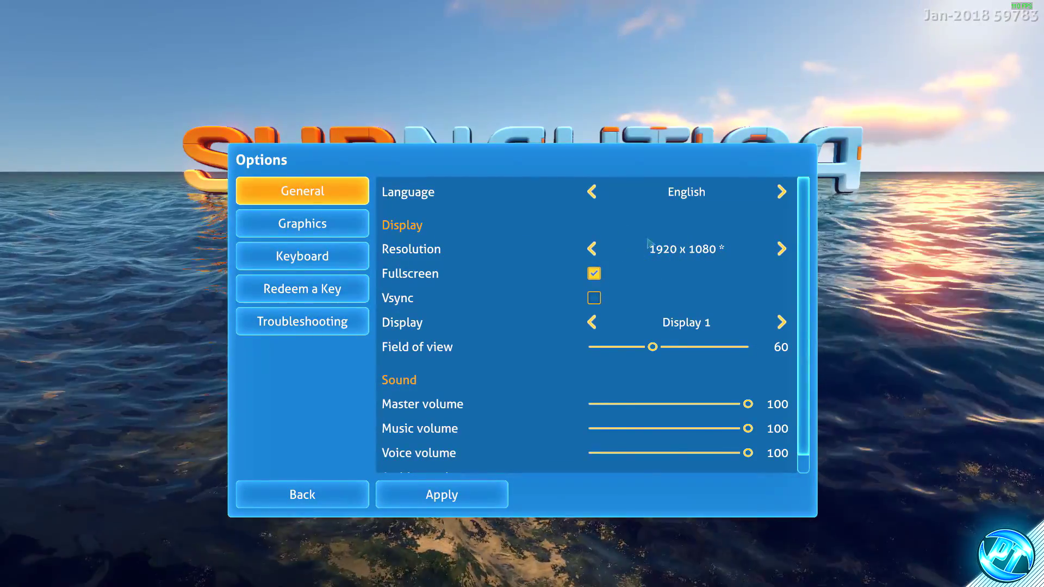
left_click(594, 274)
left_click(593, 274)
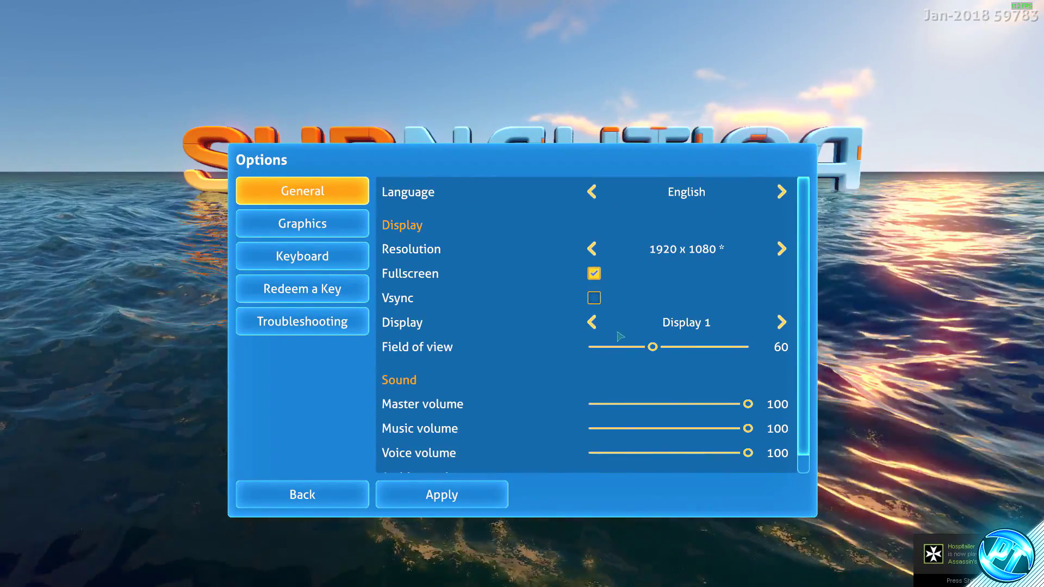
left_click_drag(650, 348, 752, 353)
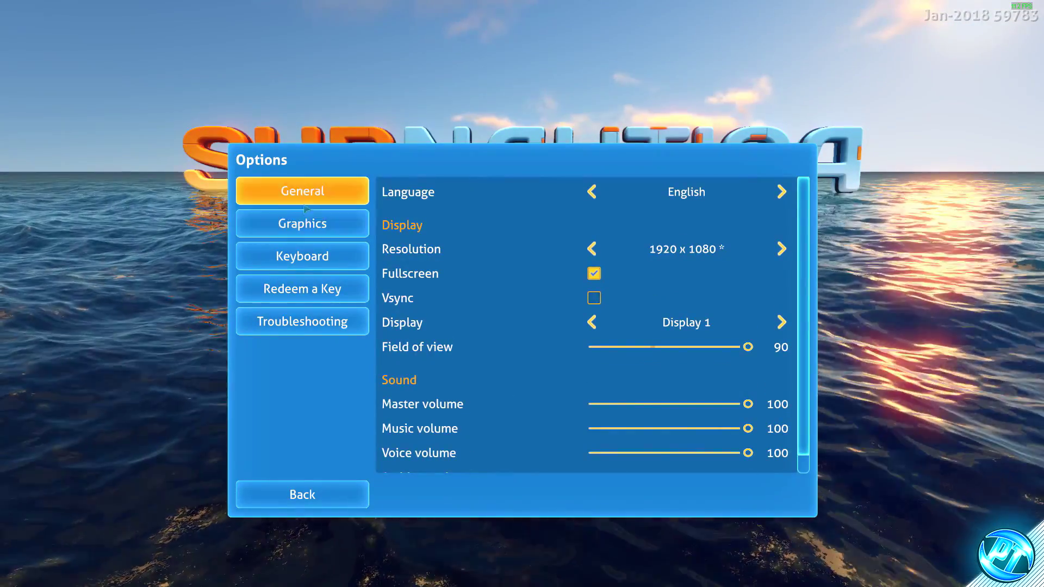
Set anti-aliasing to FXAA and anti-aliasing quality to Off in the graphics options, review the remaining effects, and return to the main menu
left_click(315, 226)
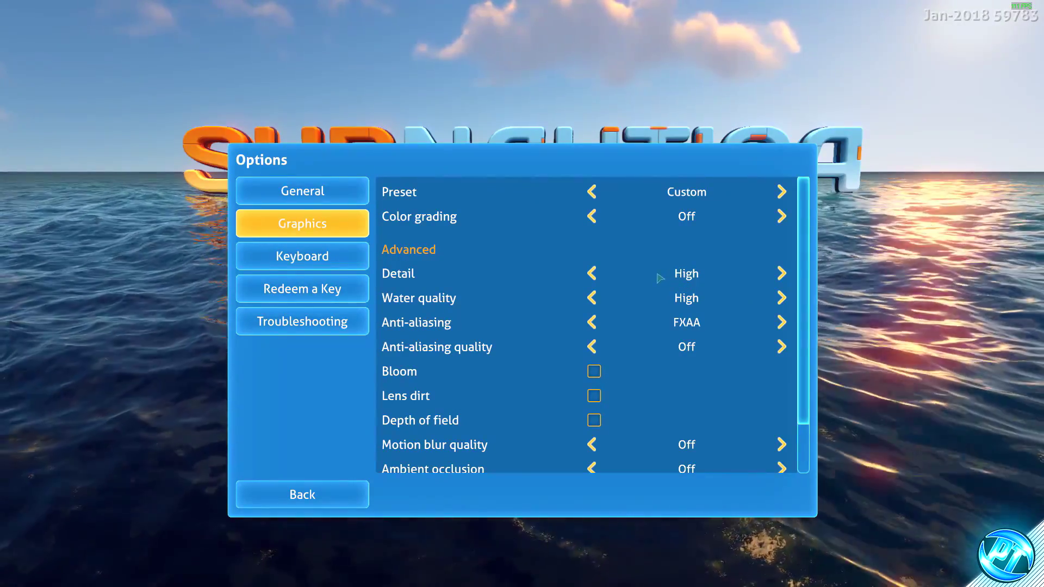
left_click(592, 323)
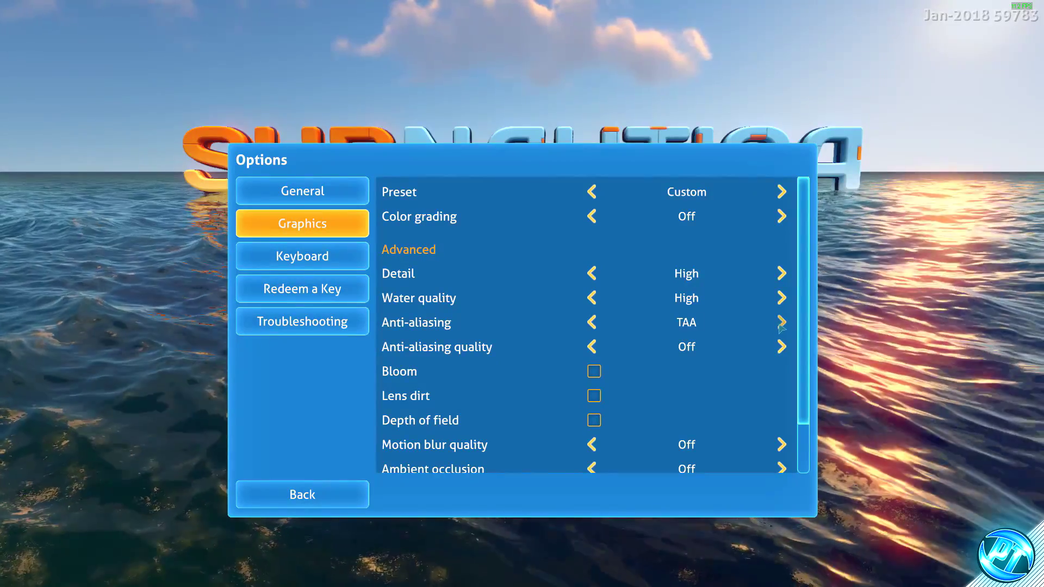
left_click(688, 324)
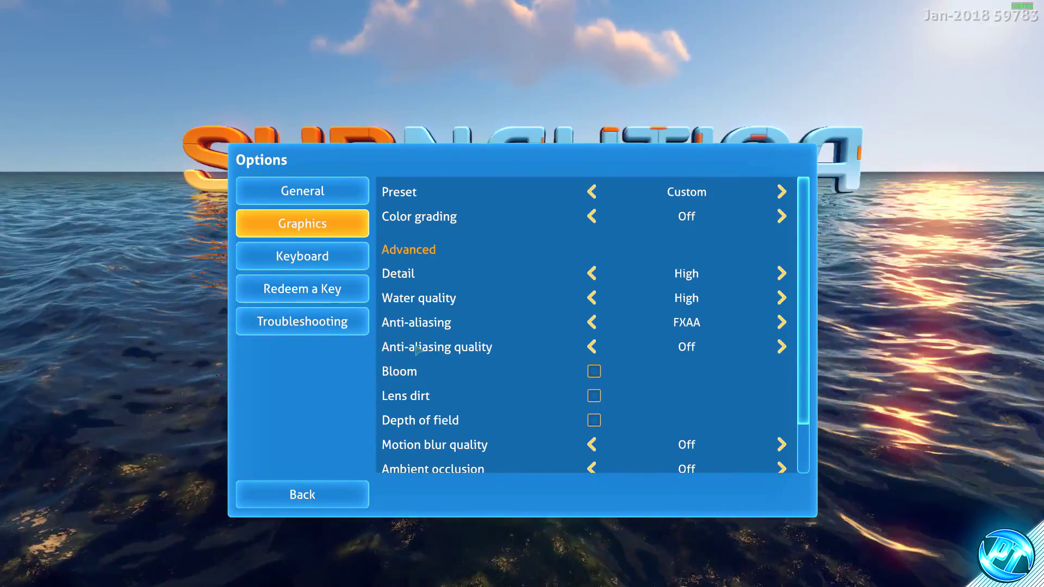
left_click(731, 347)
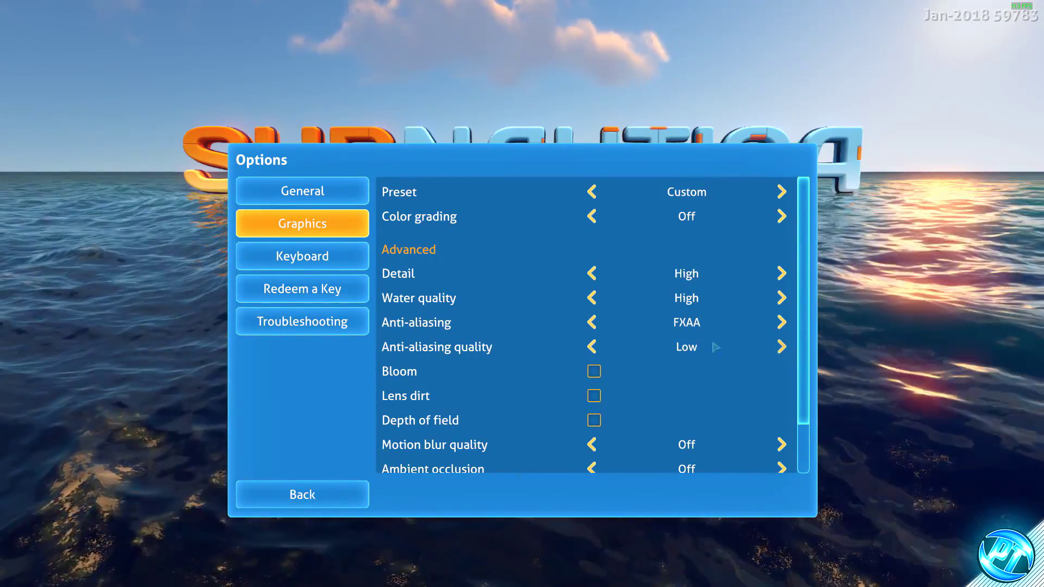
left_click(679, 345)
scroll(594, 369, "down", 2)
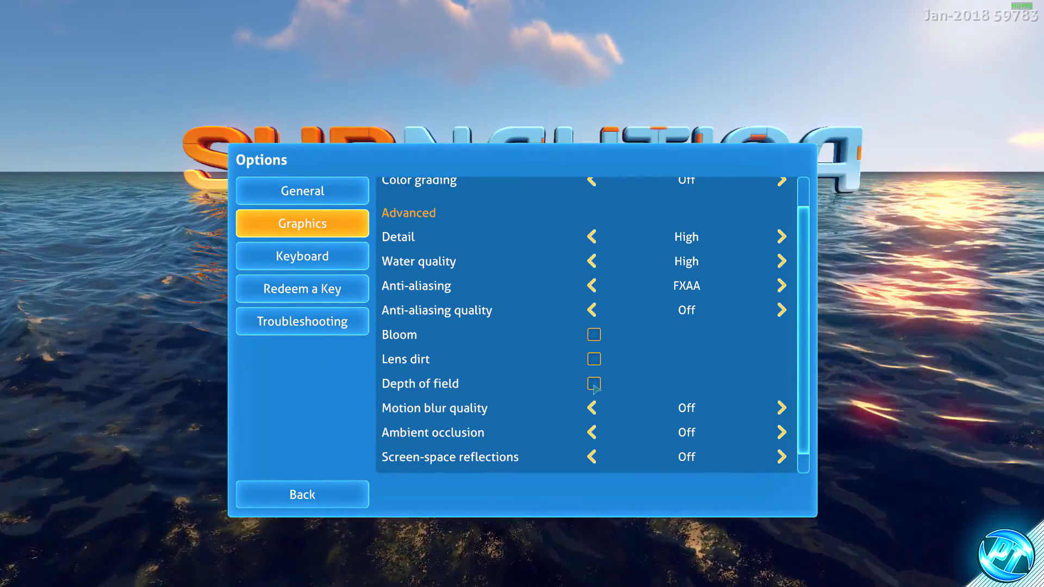
scroll(593, 353, "down", 1)
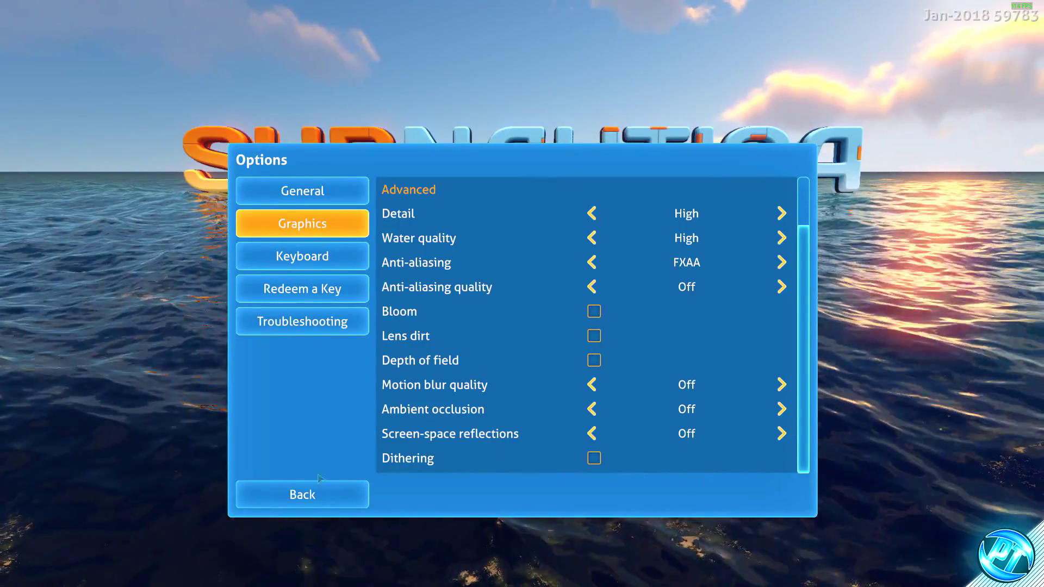
left_click(315, 496)
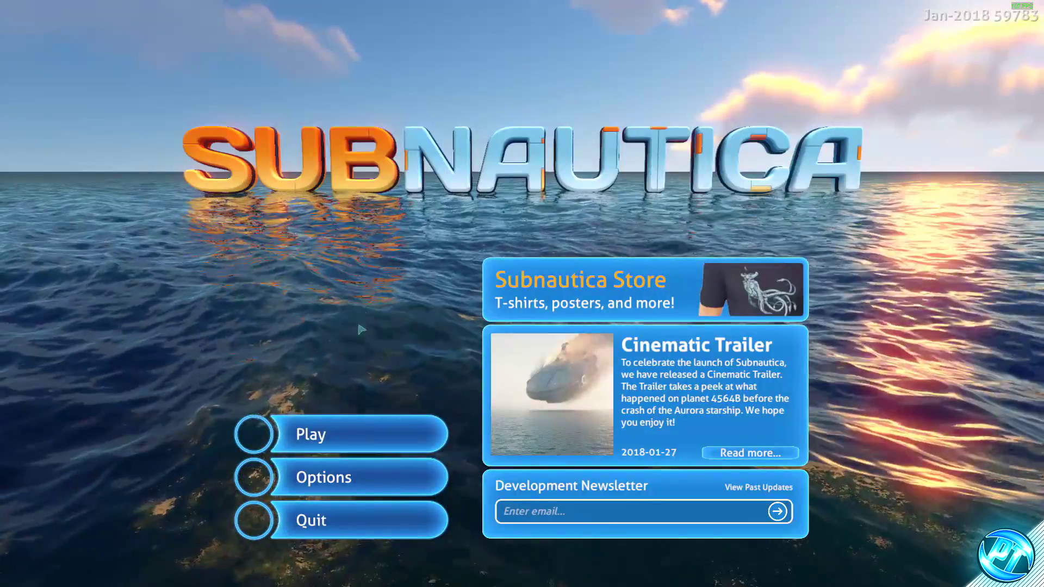
Start playing the game and open the in-game graphics debug overlay together with the feedback screen
left_click(343, 433)
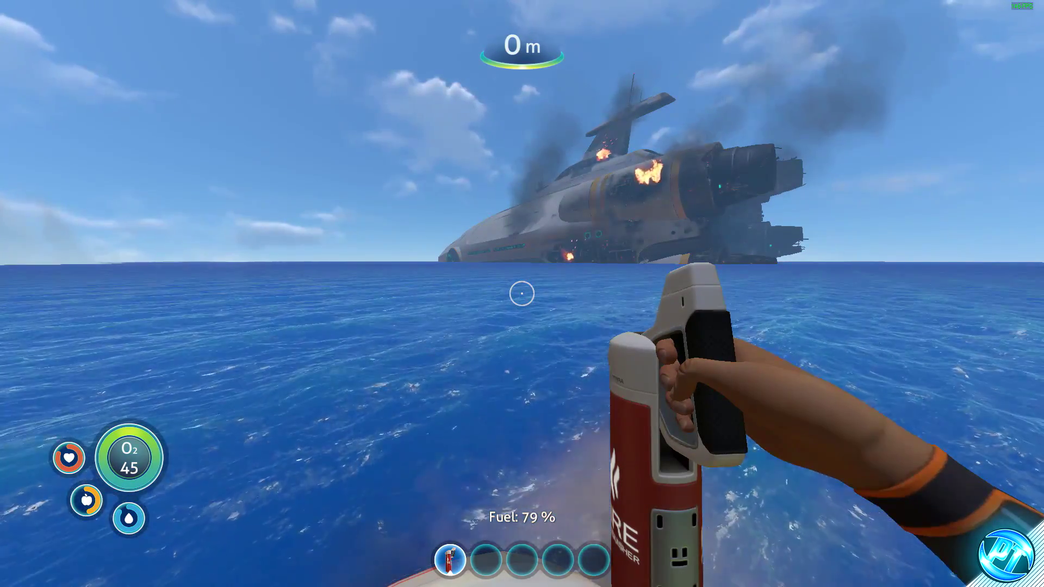
key("F3")
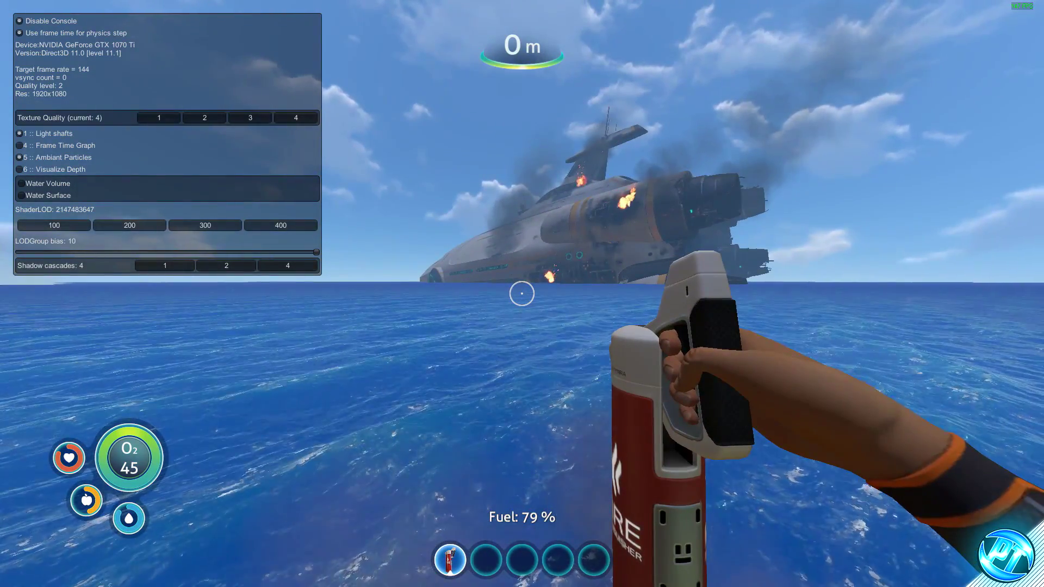
key("F8")
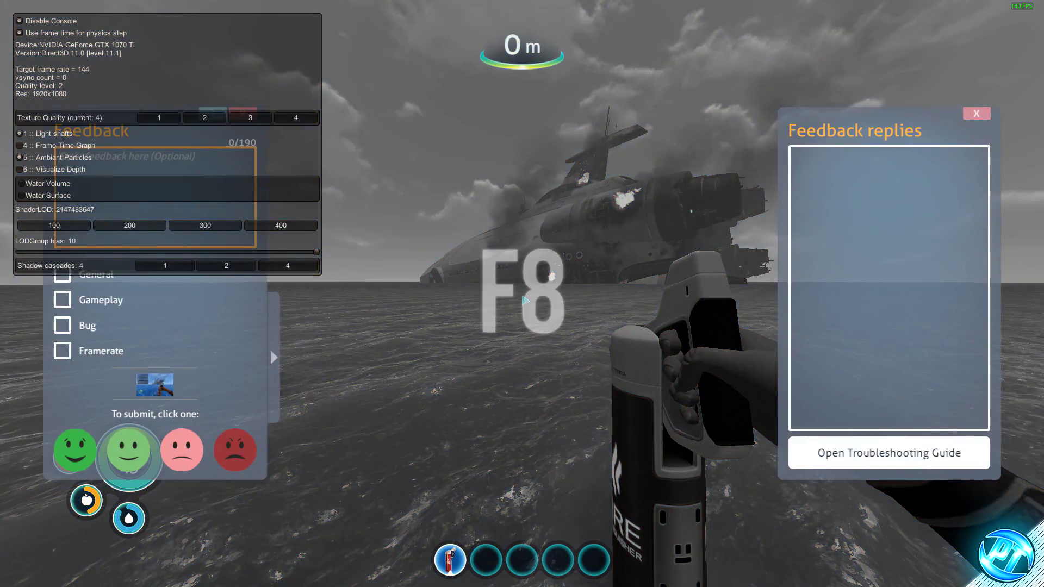